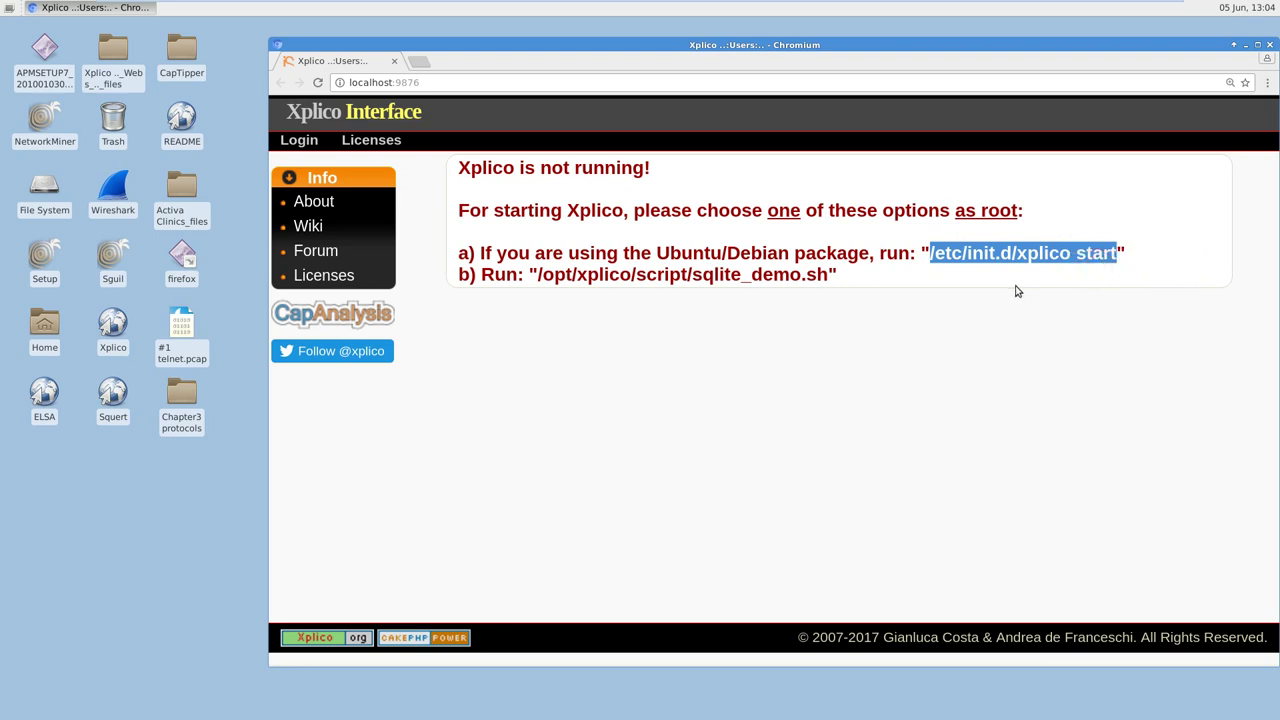
# Step: Copy the Xplico start command and open a terminal in the Desktop folder
pyautogui.click(1000, 289)
pyautogui.rightClick(226, 490)
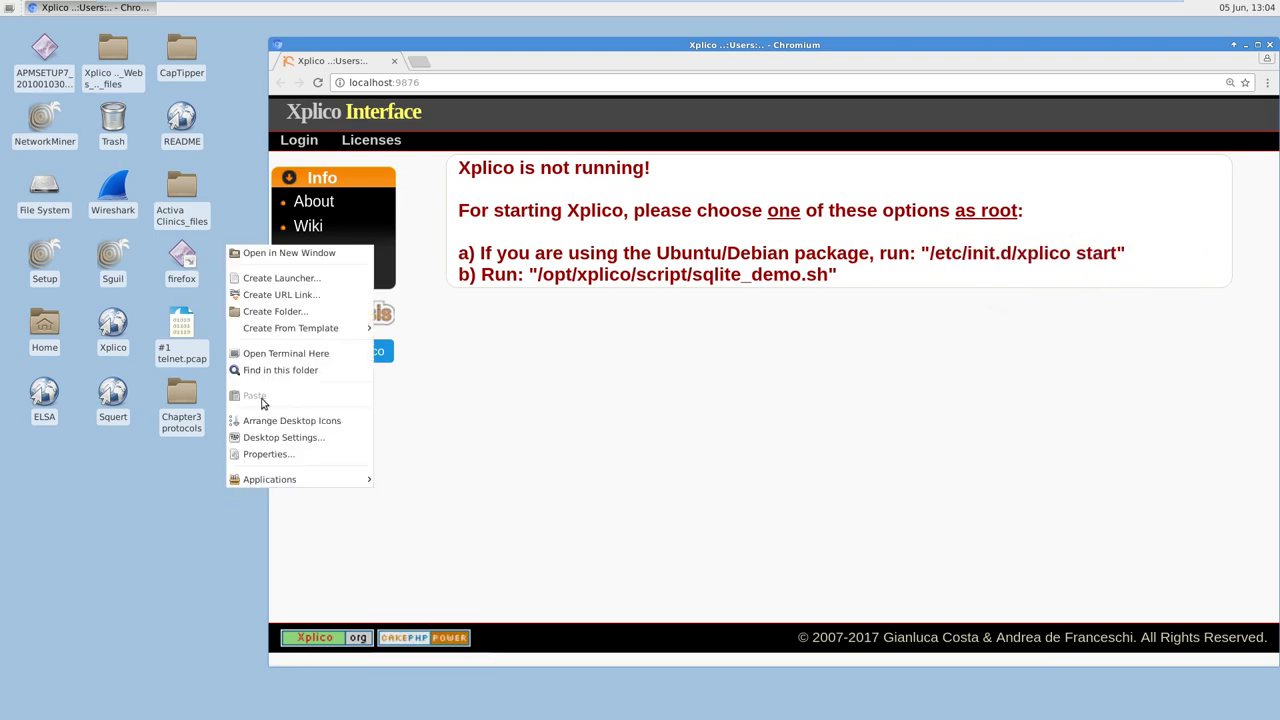
pyautogui.click(285, 355)
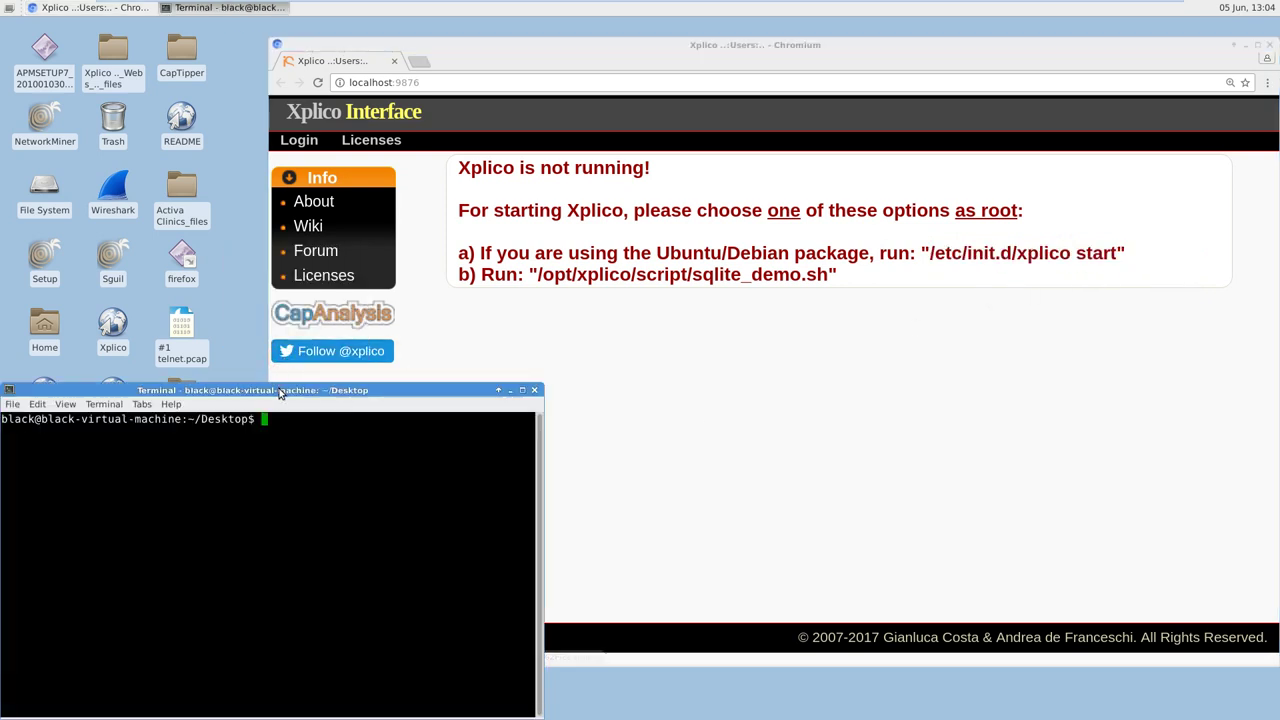
pyautogui.moveTo(281, 391); pyautogui.dragTo(608, 192)
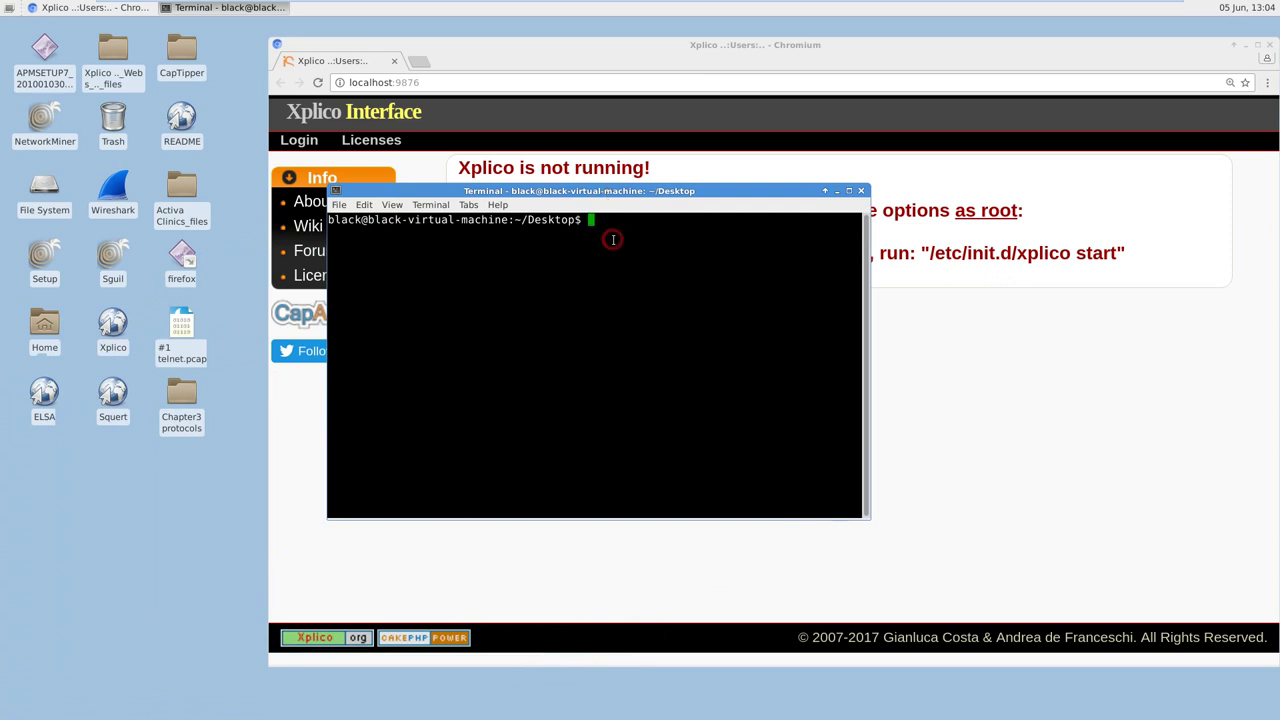
# Step: Run sudo /etc/init.d/xplico start in the terminal and confirm it reports OK
pyautogui.write('sudo')
pyautogui.moveTo(665, 191); pyautogui.dragTo(654, 203)
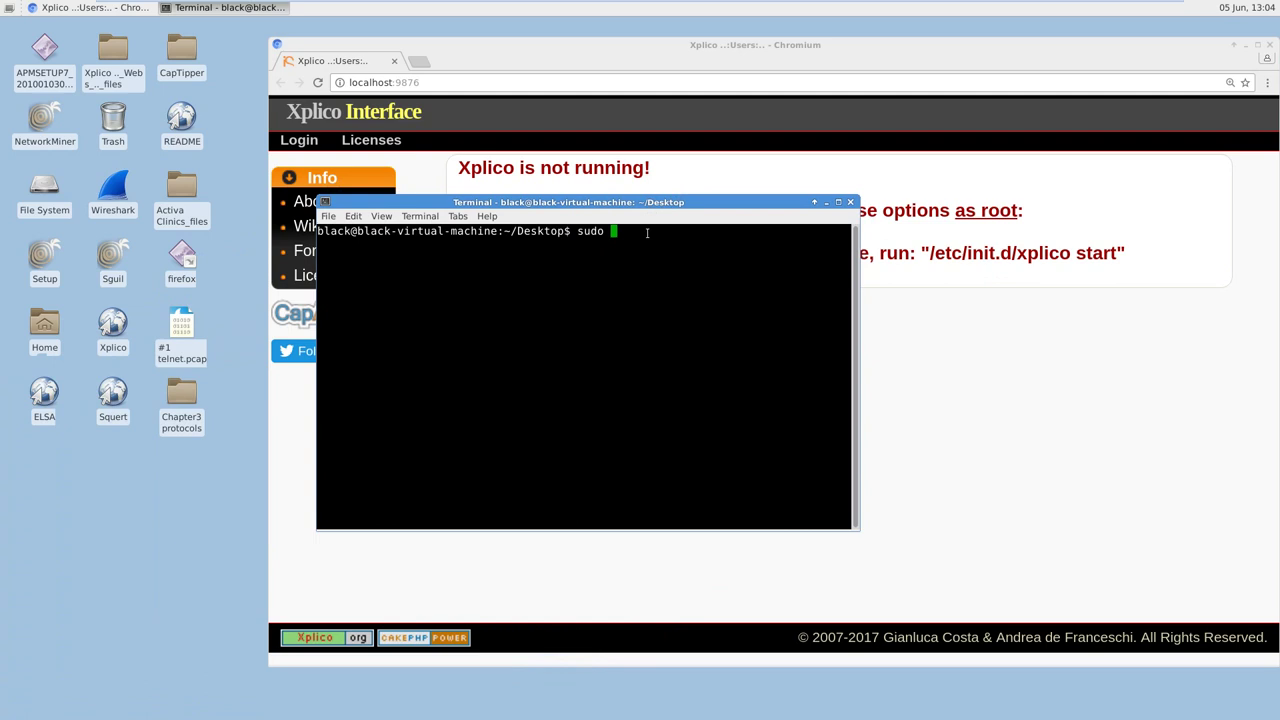
pyautogui.rightClick(647, 233)
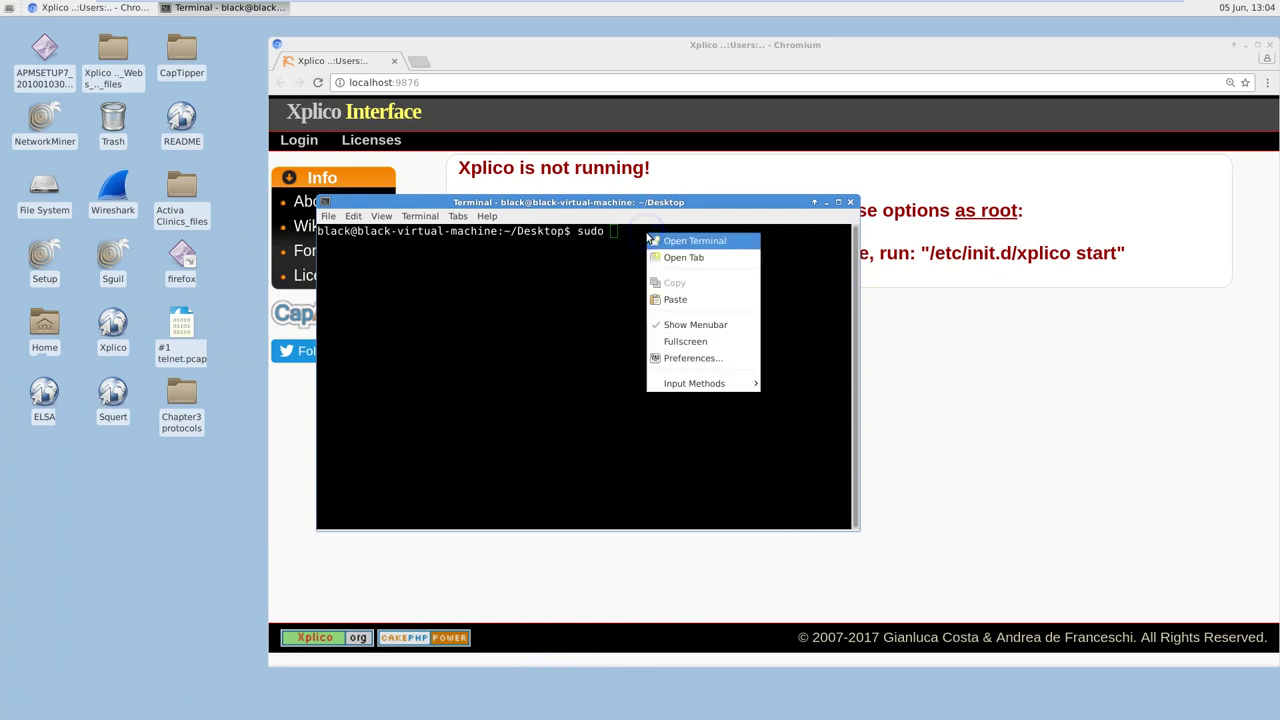
pyautogui.click(675, 300)
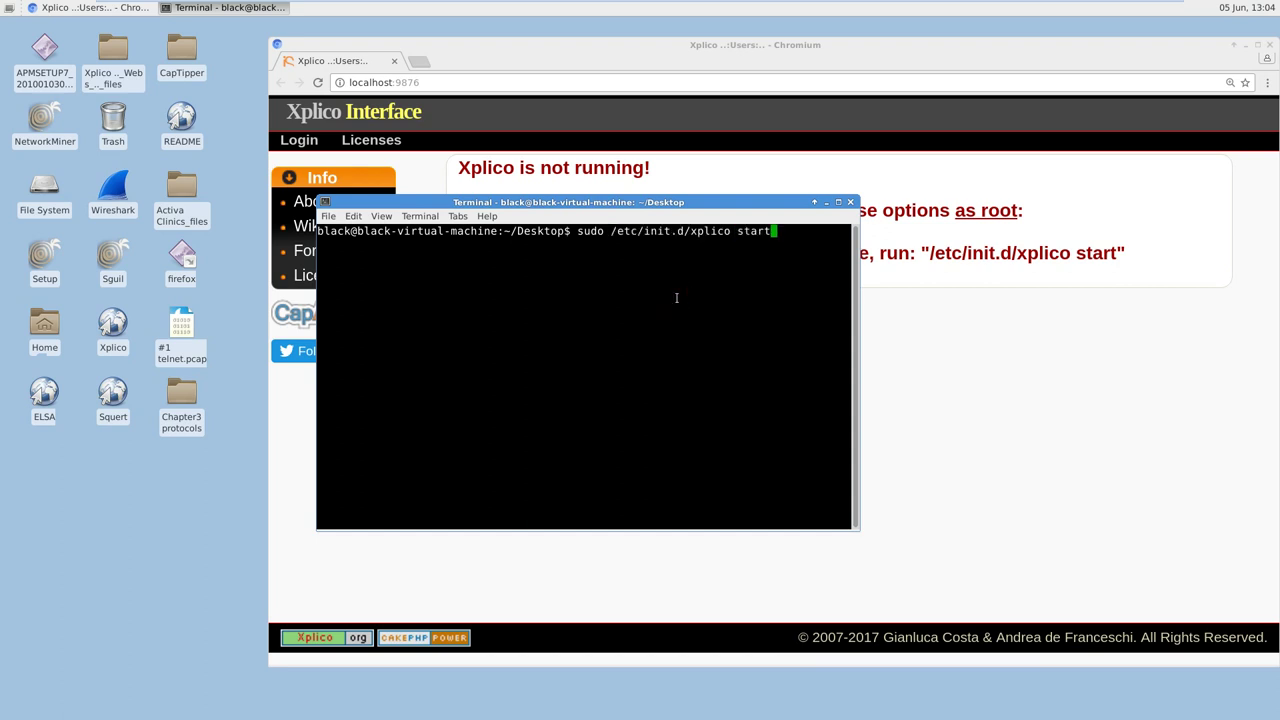
pyautogui.press('Return')
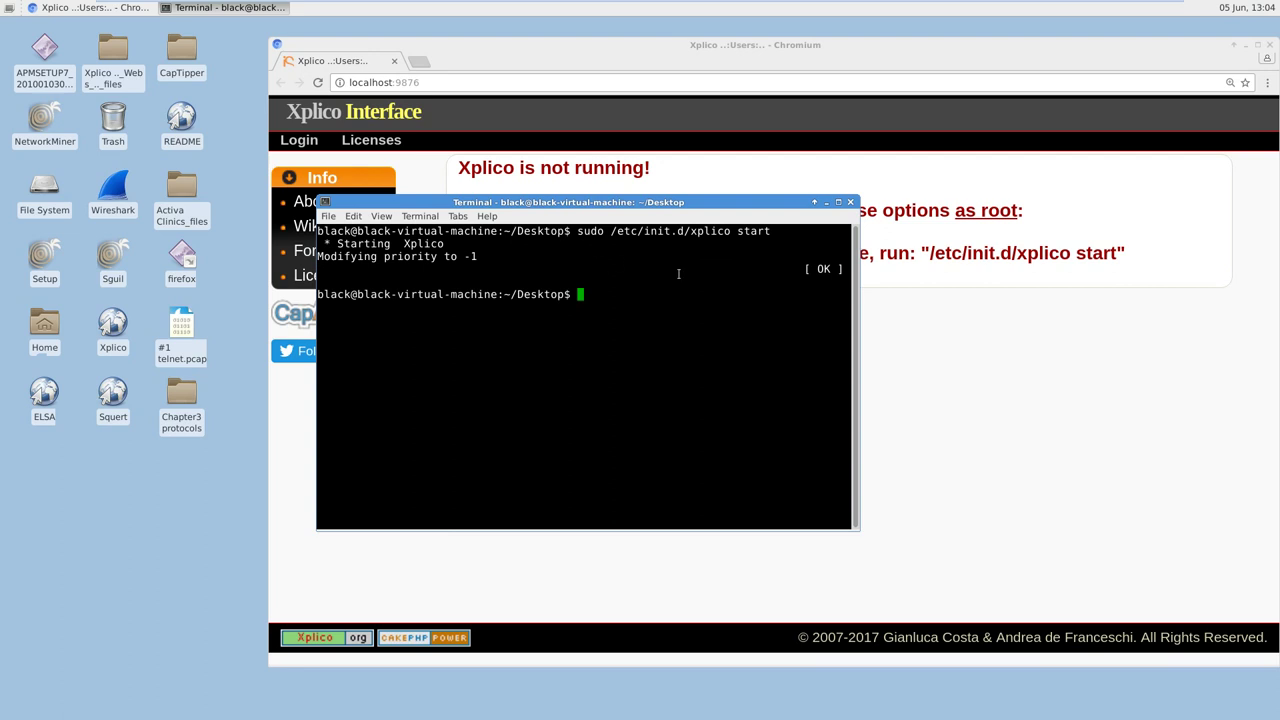
pyautogui.moveTo(804, 268); pyautogui.dragTo(848, 250)
# Step: Reload the Xplico page in Chromium now that the service is running
pyautogui.click(940, 321)
pyautogui.click(470, 83)
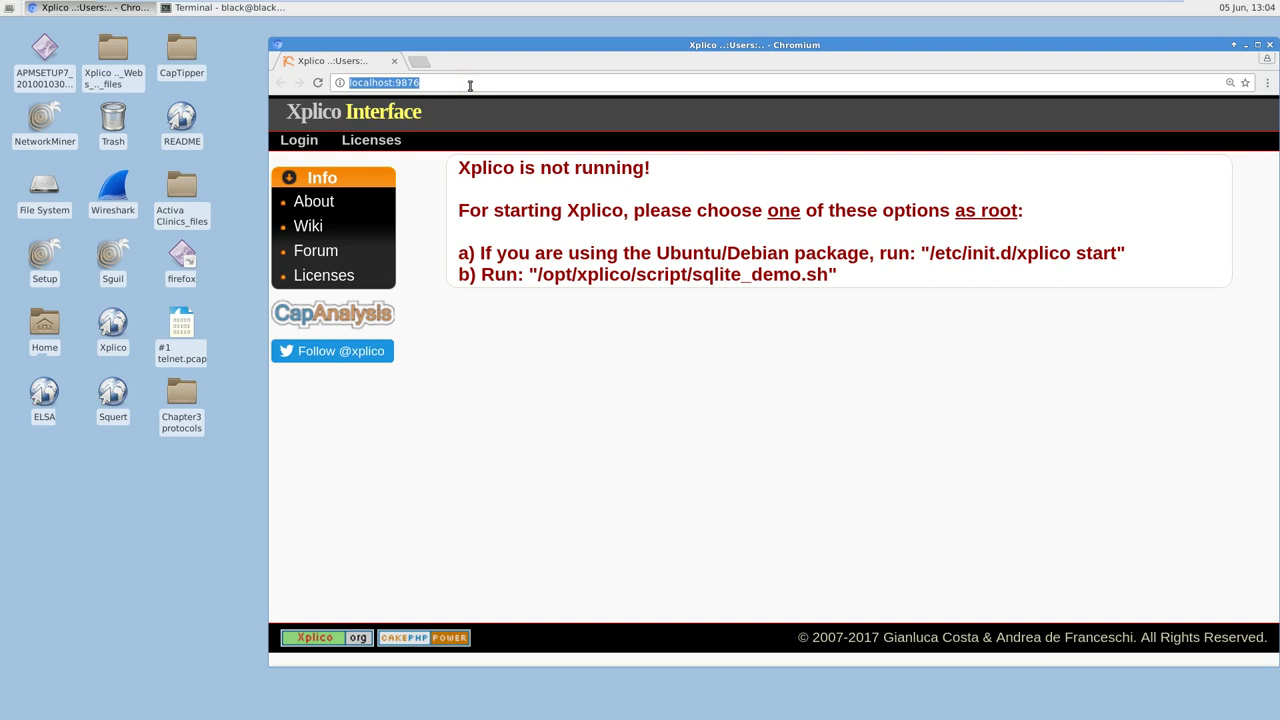
pyautogui.press('Return')
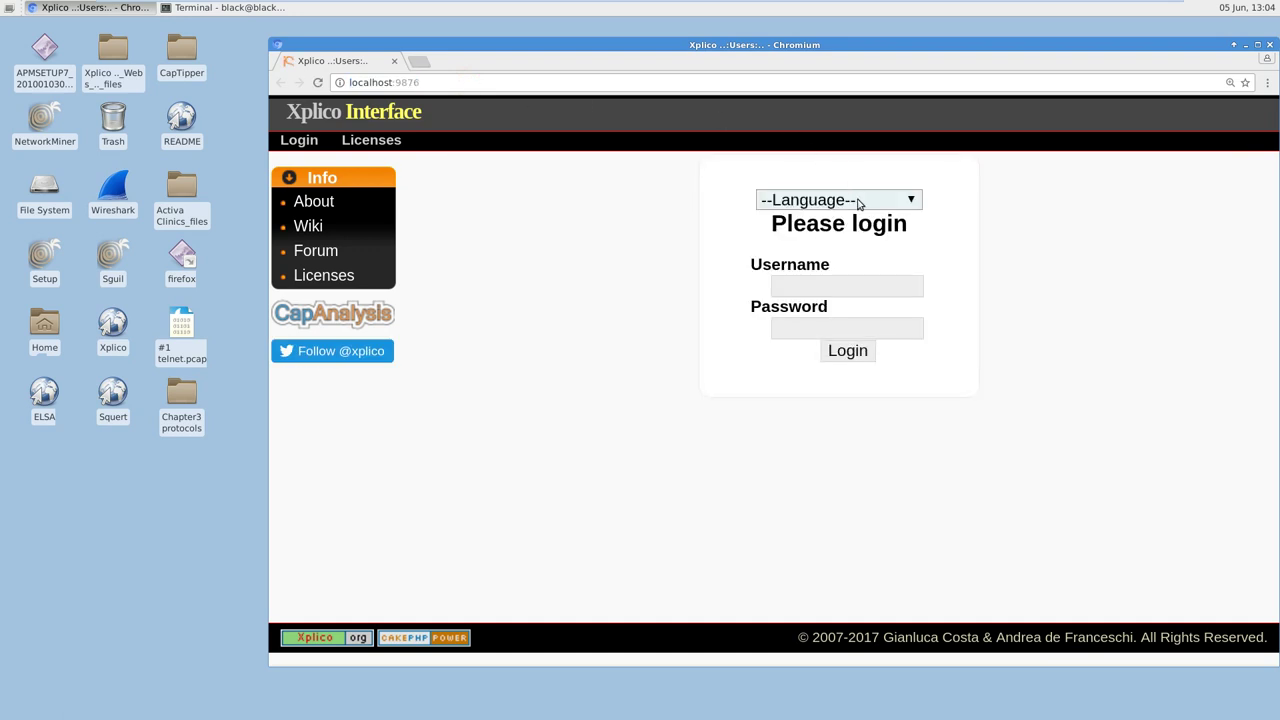
pyautogui.click(828, 289)
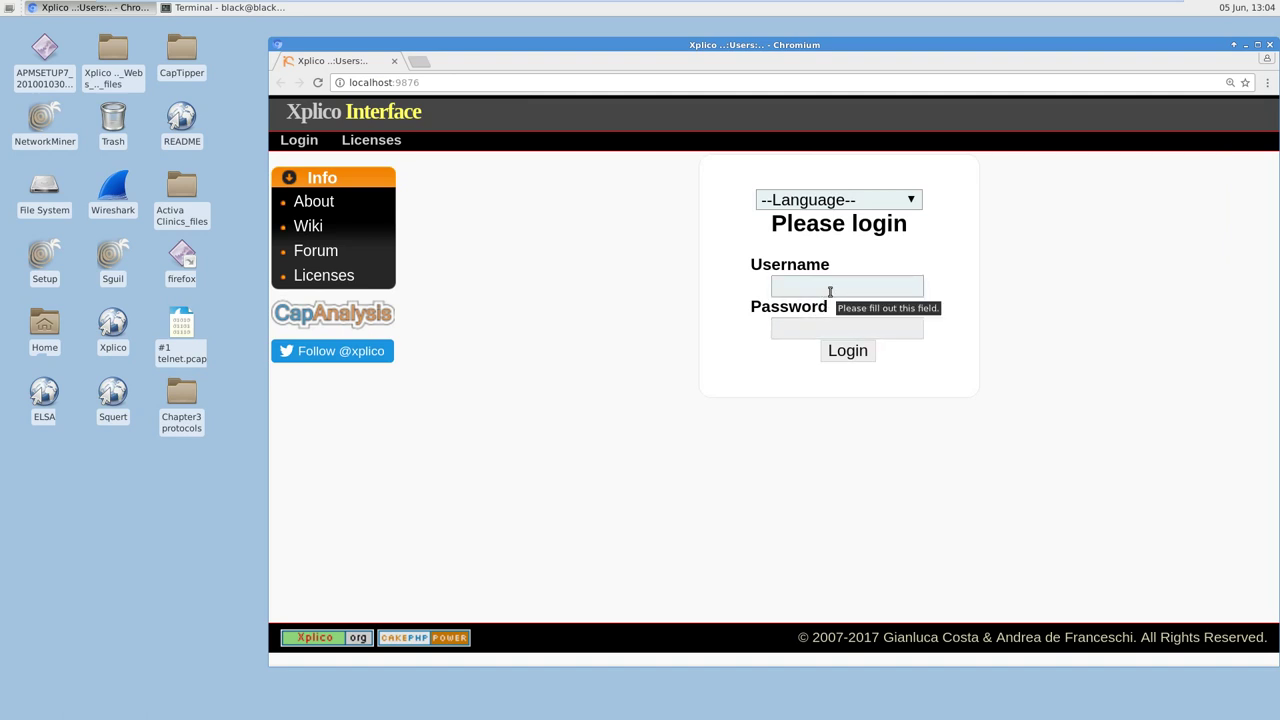
pyautogui.write('xplic')
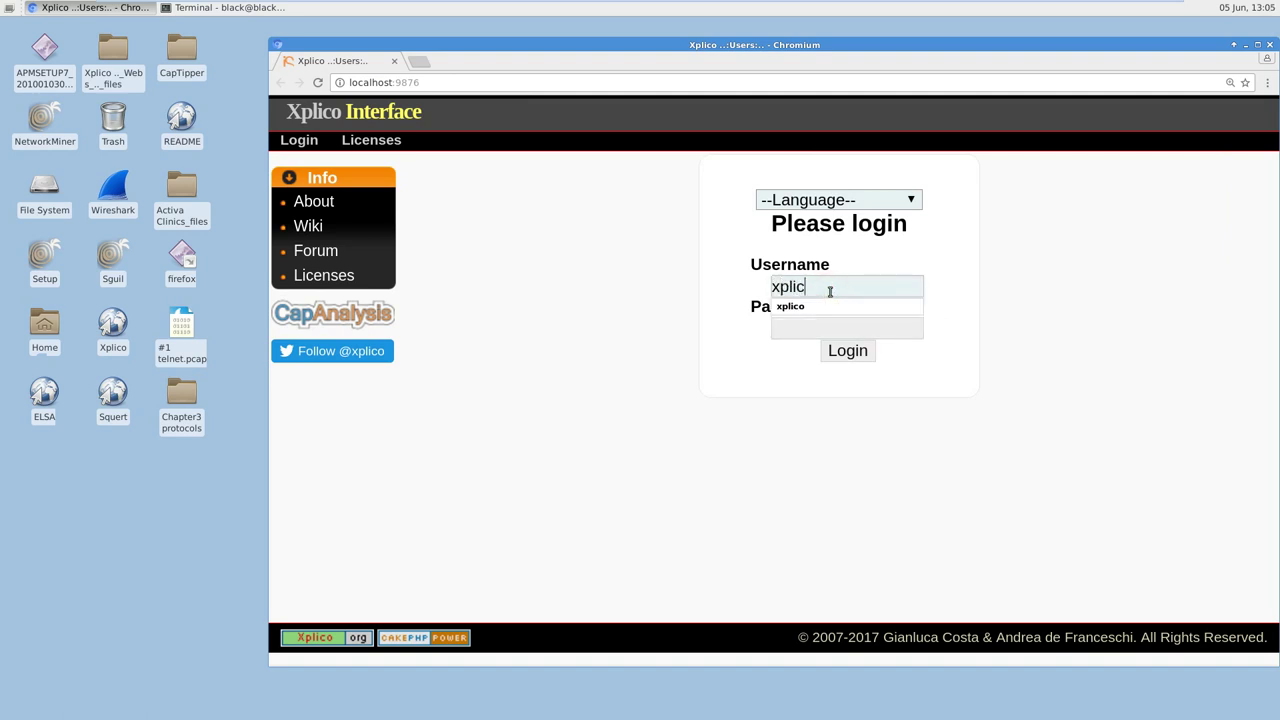
pyautogui.hotkey('shift', 'Left')
pyautogui.hotkey('shift', 'Left')
pyautogui.hotkey('shift', 'Left')
pyautogui.hotkey('shift', 'Left')
pyautogui.click(806, 326)
pyautogui.write('xplico')
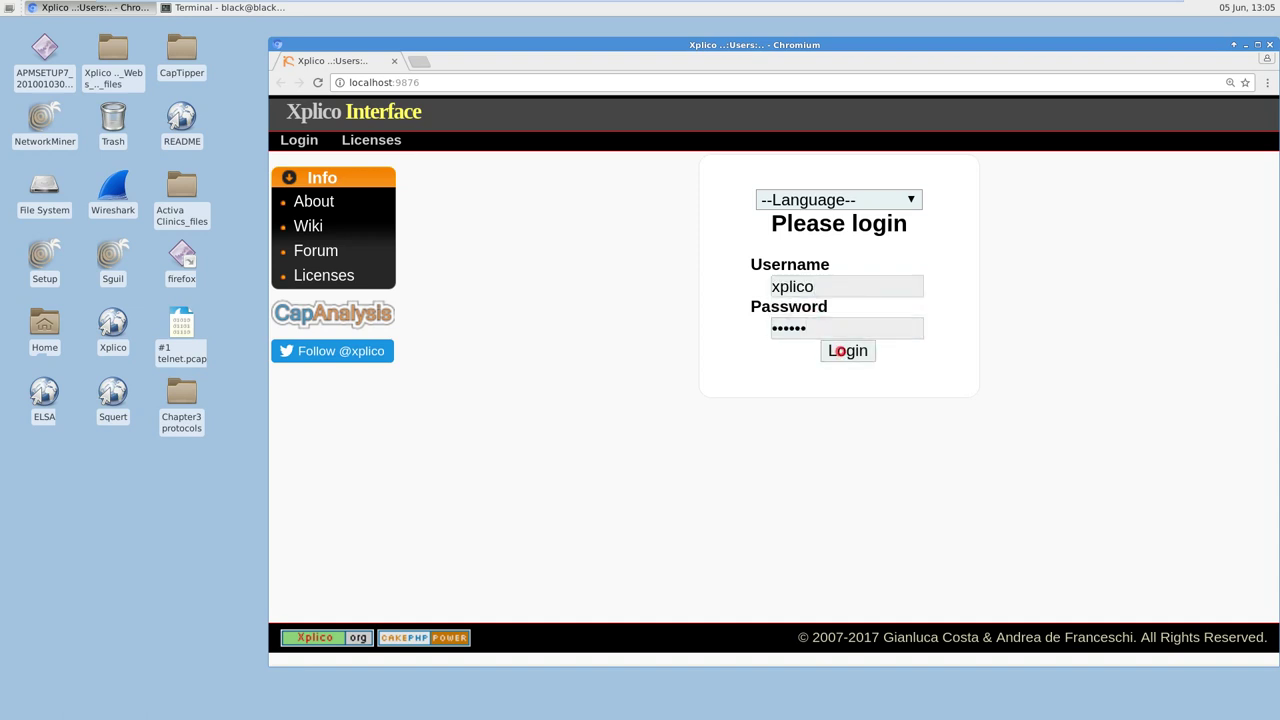
pyautogui.click(842, 351)
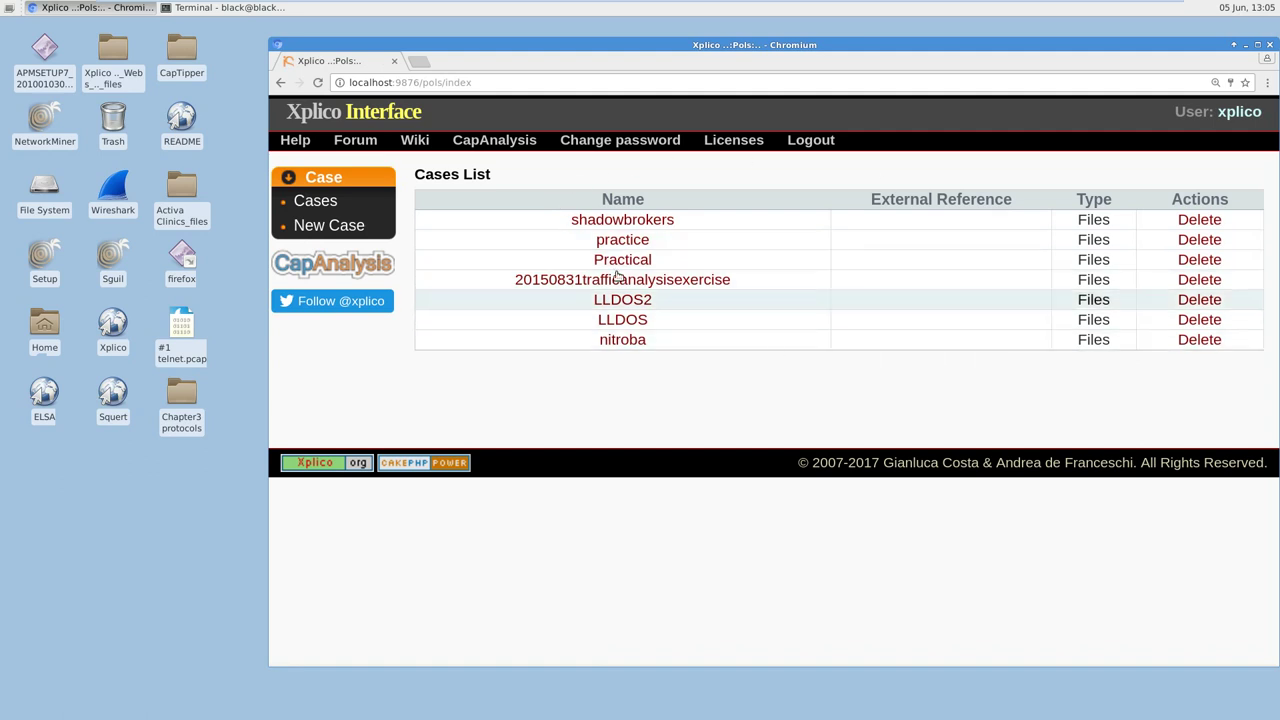
# Step: Delete the shadowbrokers, practice and both 20150831trafficanalysisexercise cases
pyautogui.click(1199, 221)
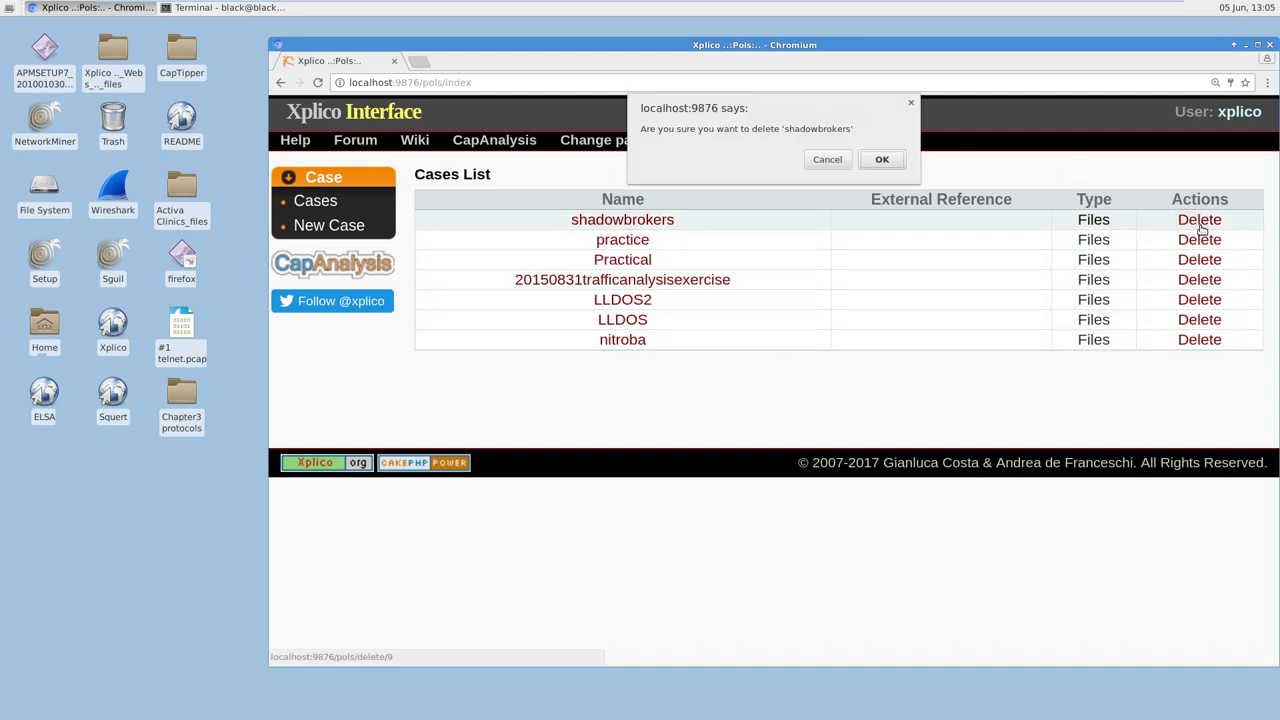
pyautogui.click(880, 163)
pyautogui.click(1196, 239)
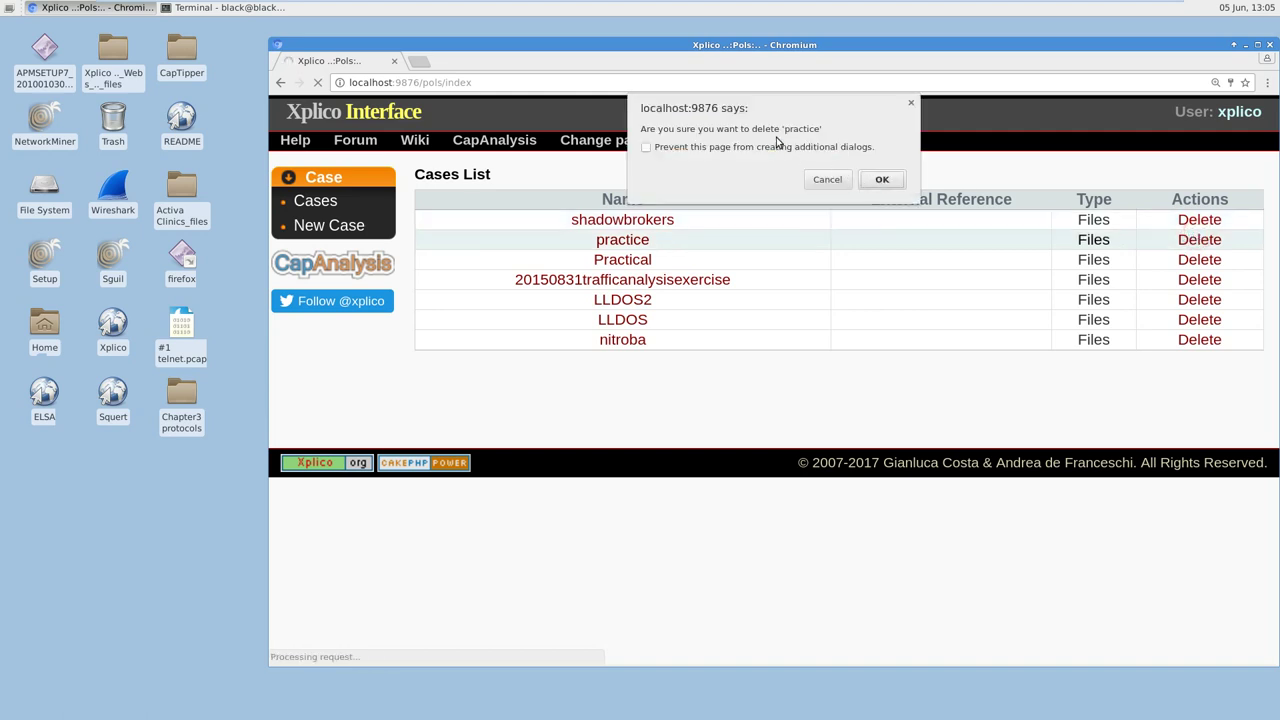
pyautogui.click(882, 182)
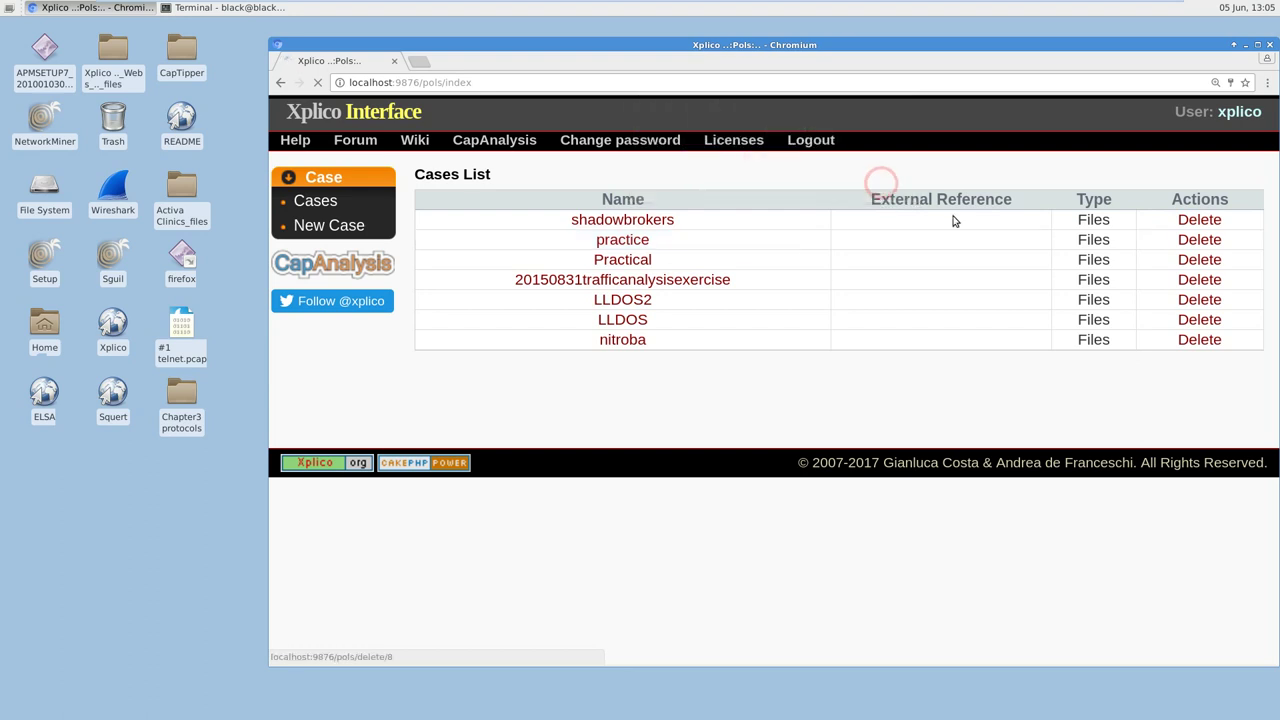
pyautogui.click(1207, 266)
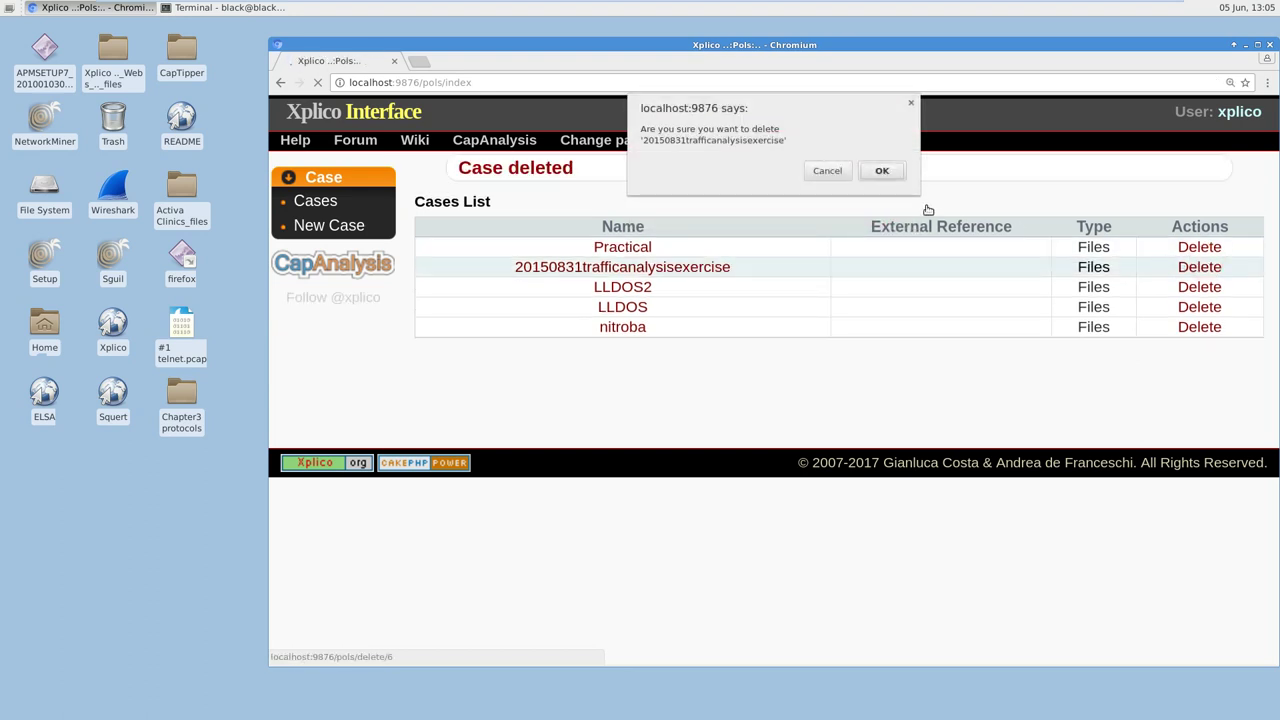
pyautogui.click(881, 171)
pyautogui.click(1183, 270)
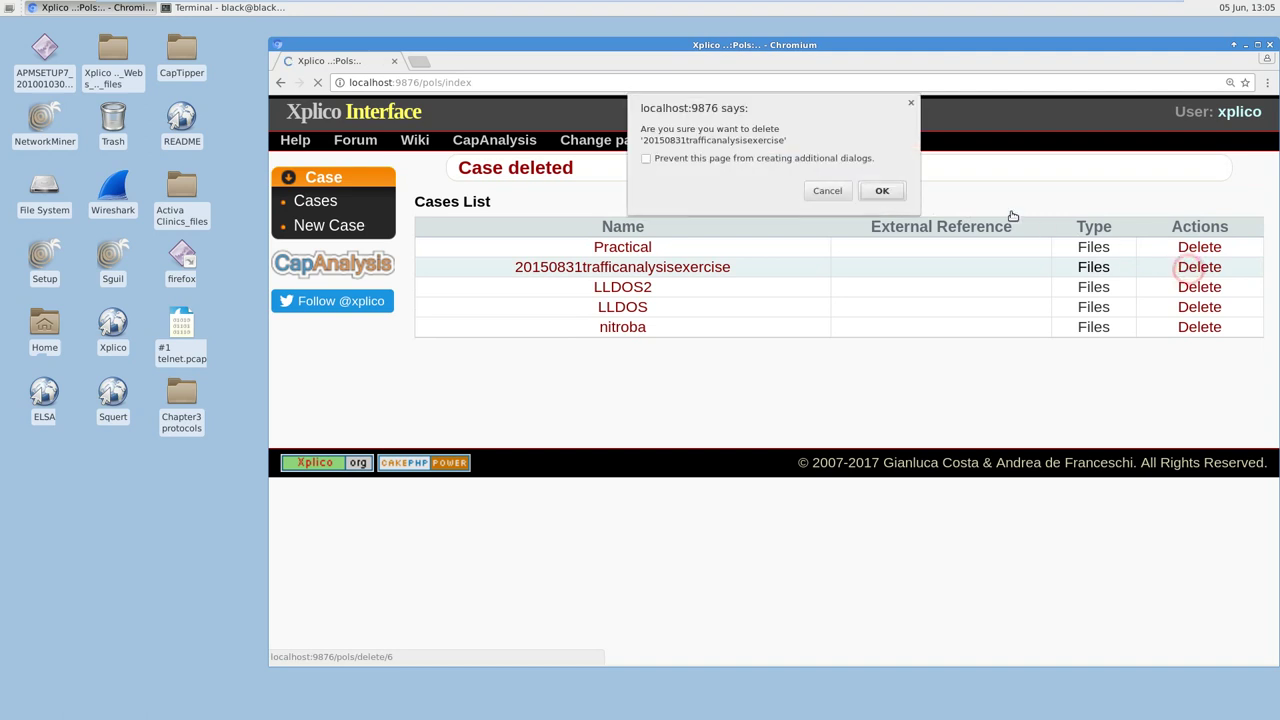
pyautogui.click(882, 191)
# Step: Delete the LLDOS, Practical, LLDOS2 and nitroba cases, leaving the list empty
pyautogui.click(1178, 286)
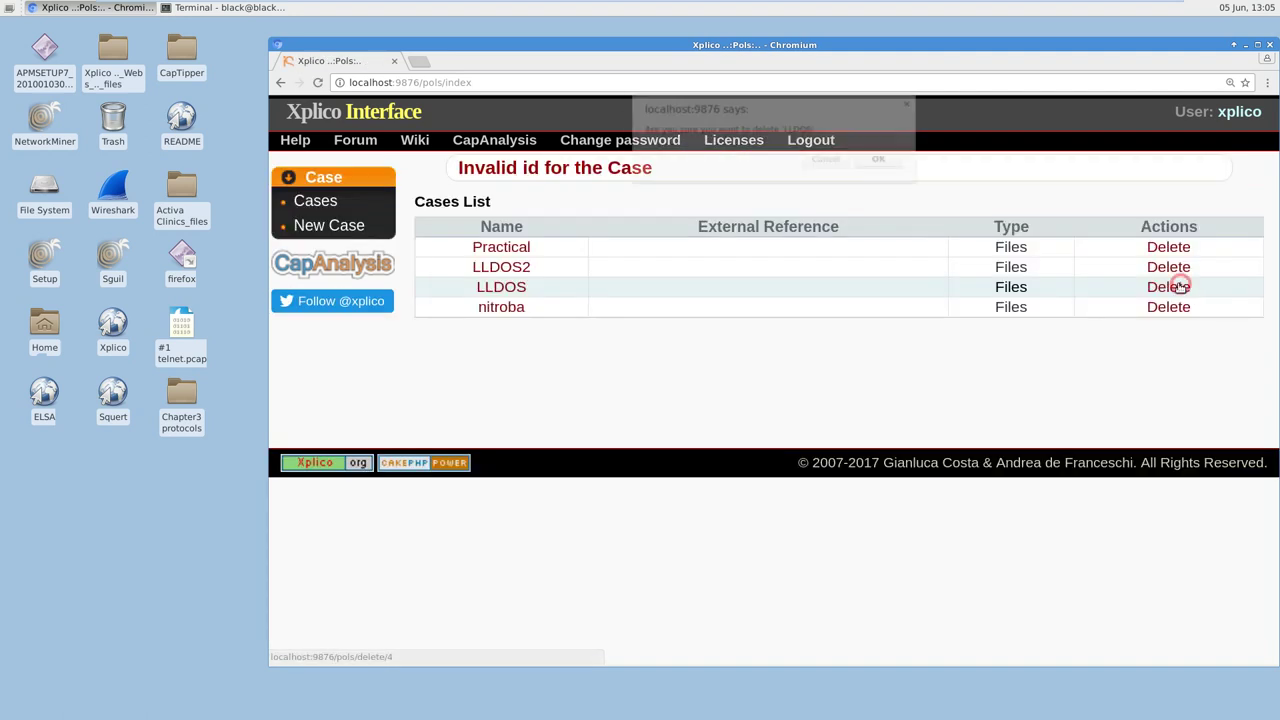
pyautogui.click(893, 162)
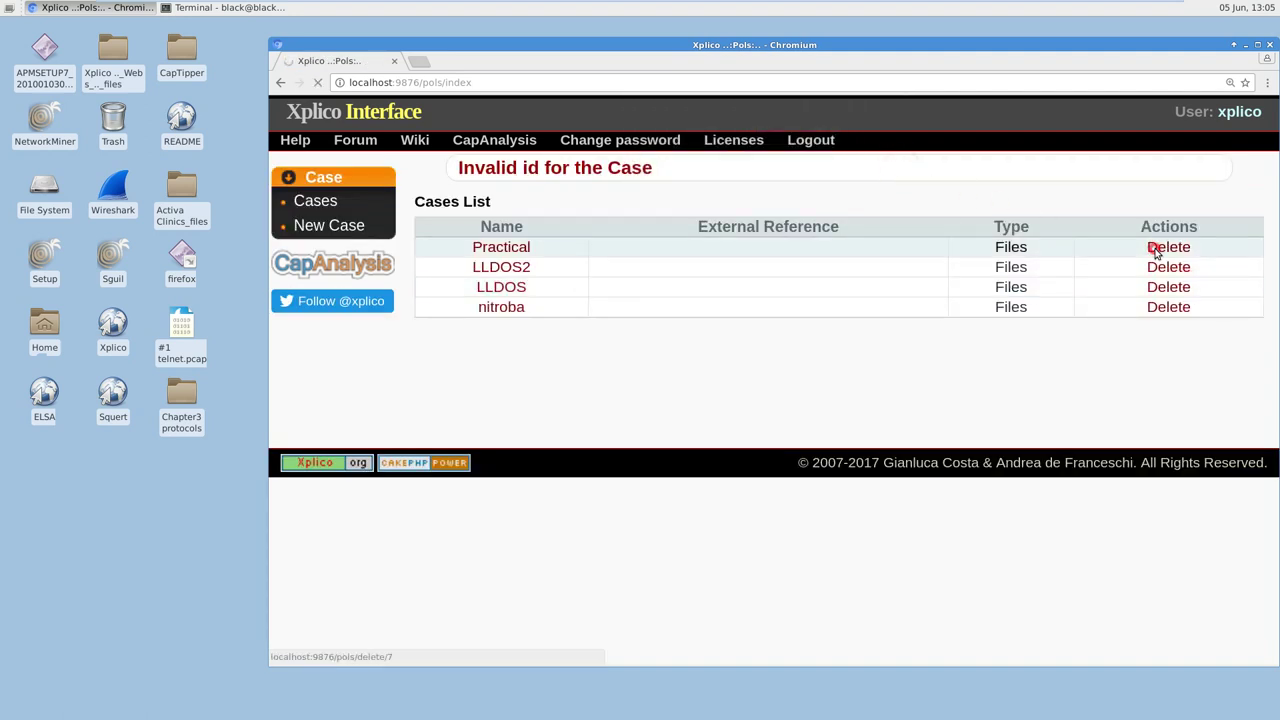
pyautogui.click(1155, 249)
pyautogui.click(883, 184)
pyautogui.click(1166, 270)
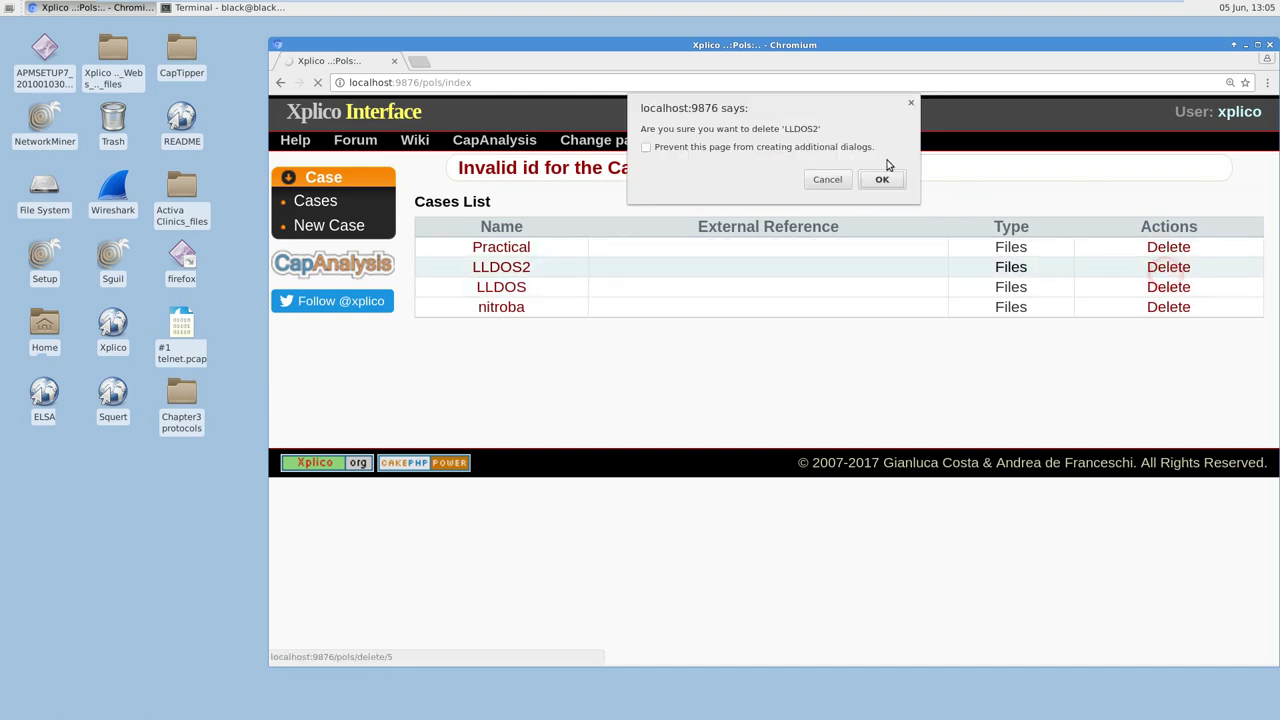
pyautogui.click(880, 179)
pyautogui.click(1162, 307)
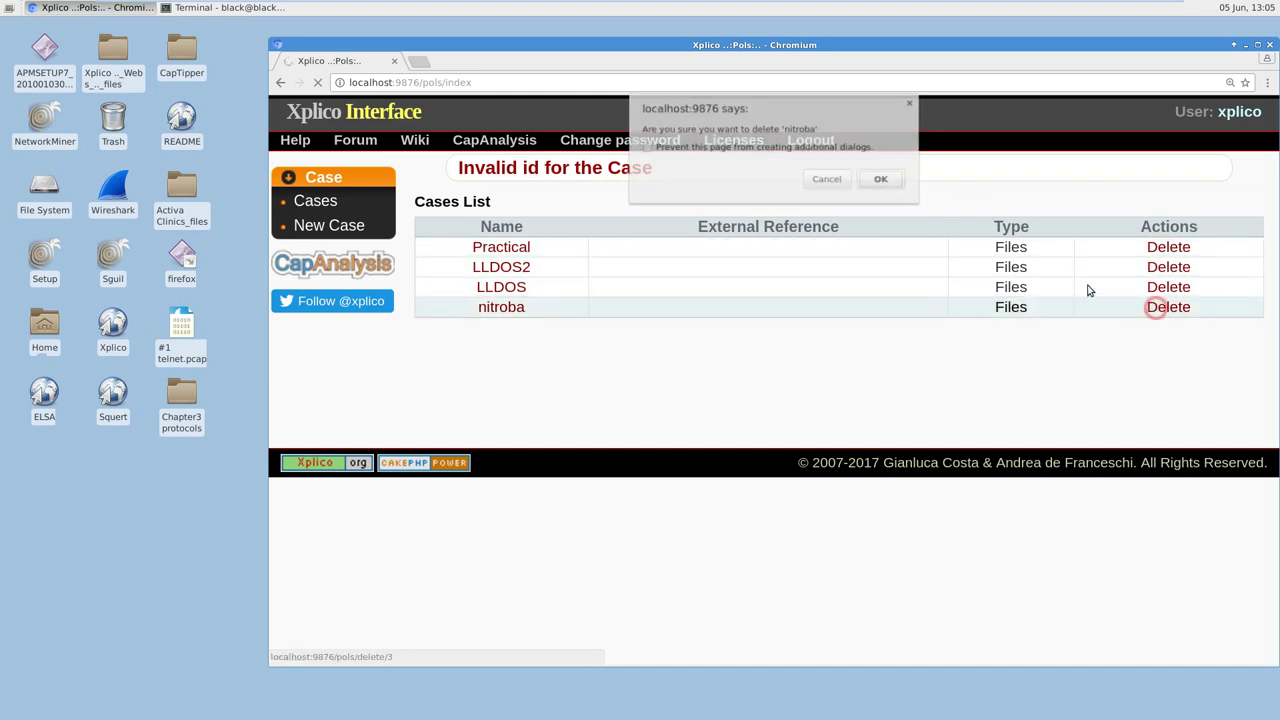
pyautogui.click(884, 180)
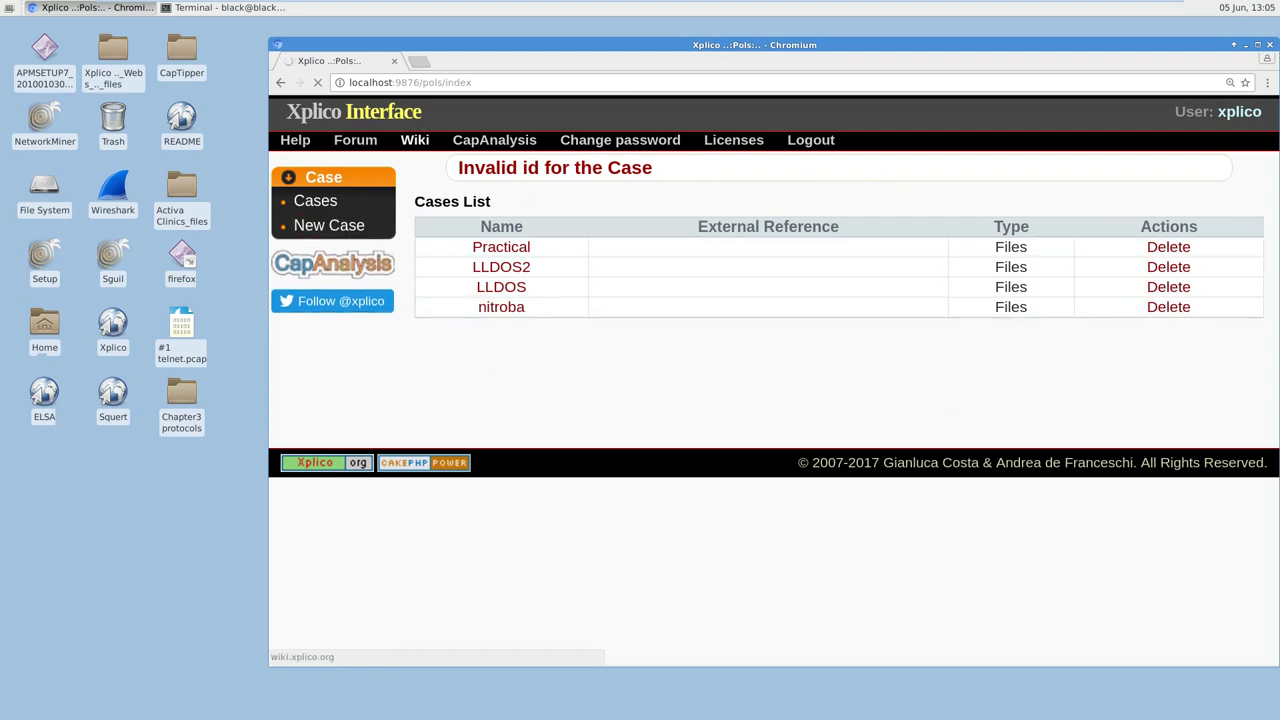
pyautogui.click(401, 85)
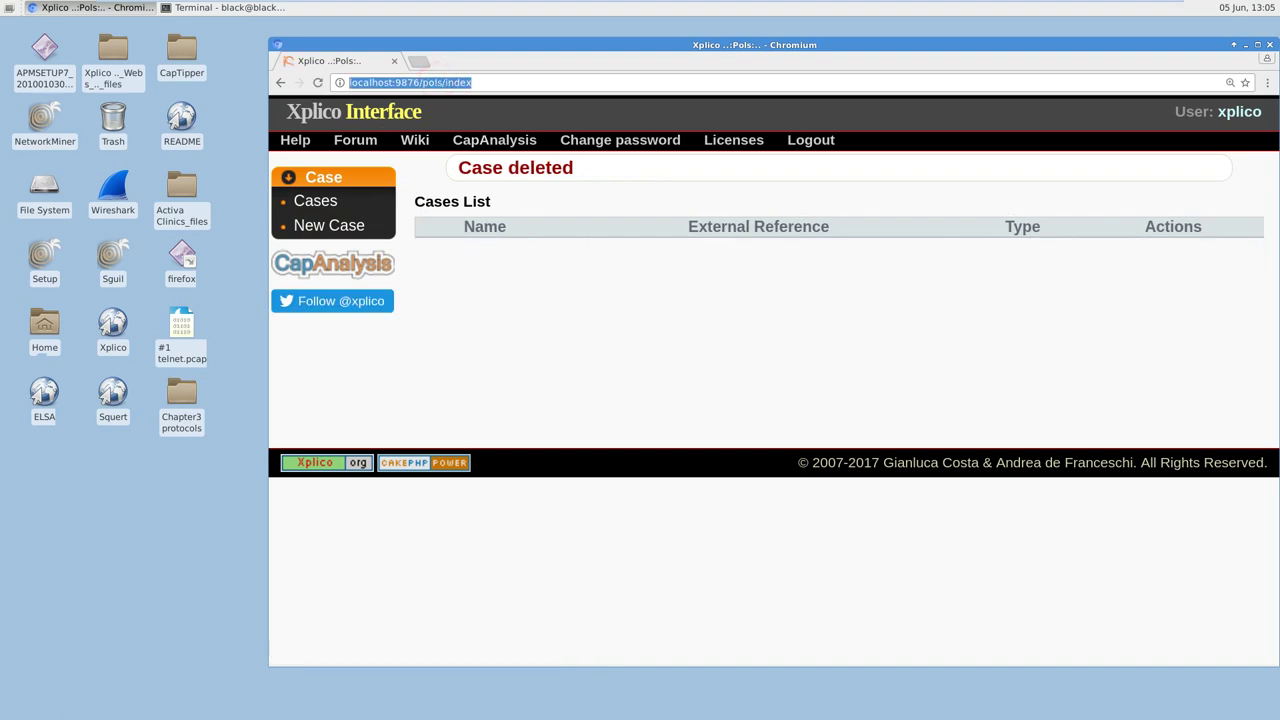
pyautogui.click(497, 253)
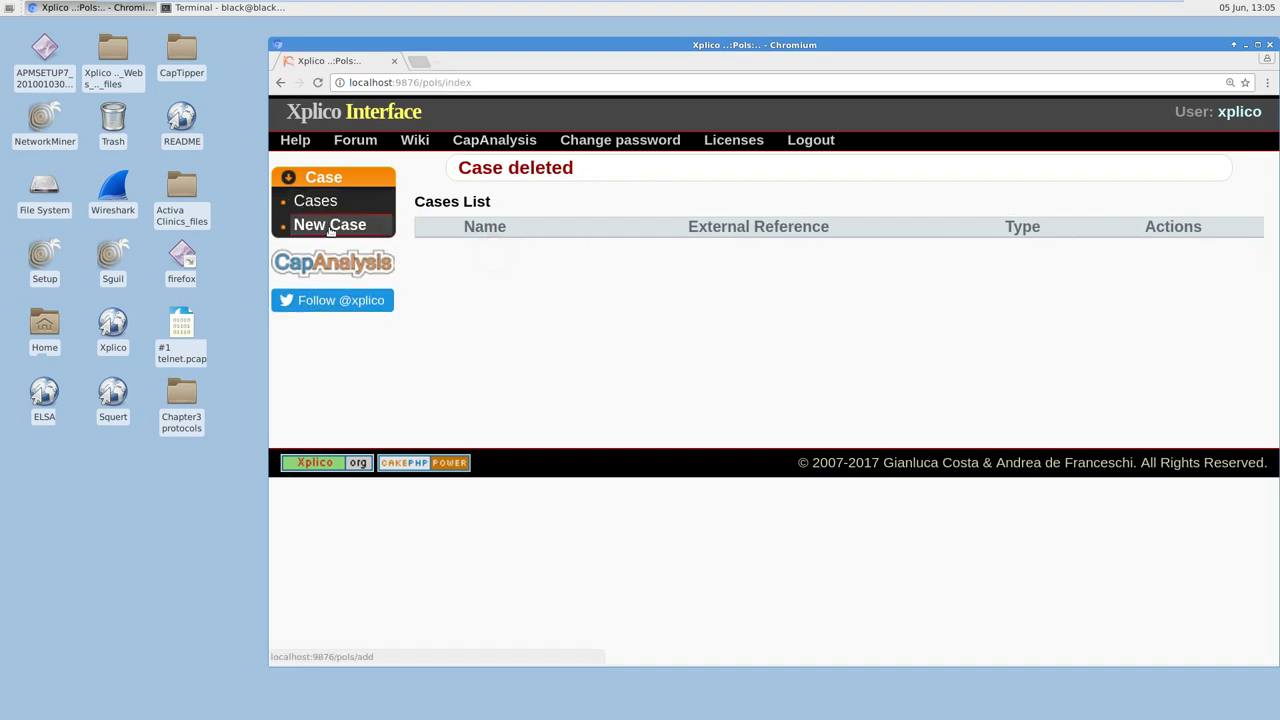
# Step: Create a new case named 'practice' using 'Uploading PCAP capture file/s' acquisition
pyautogui.click(330, 228)
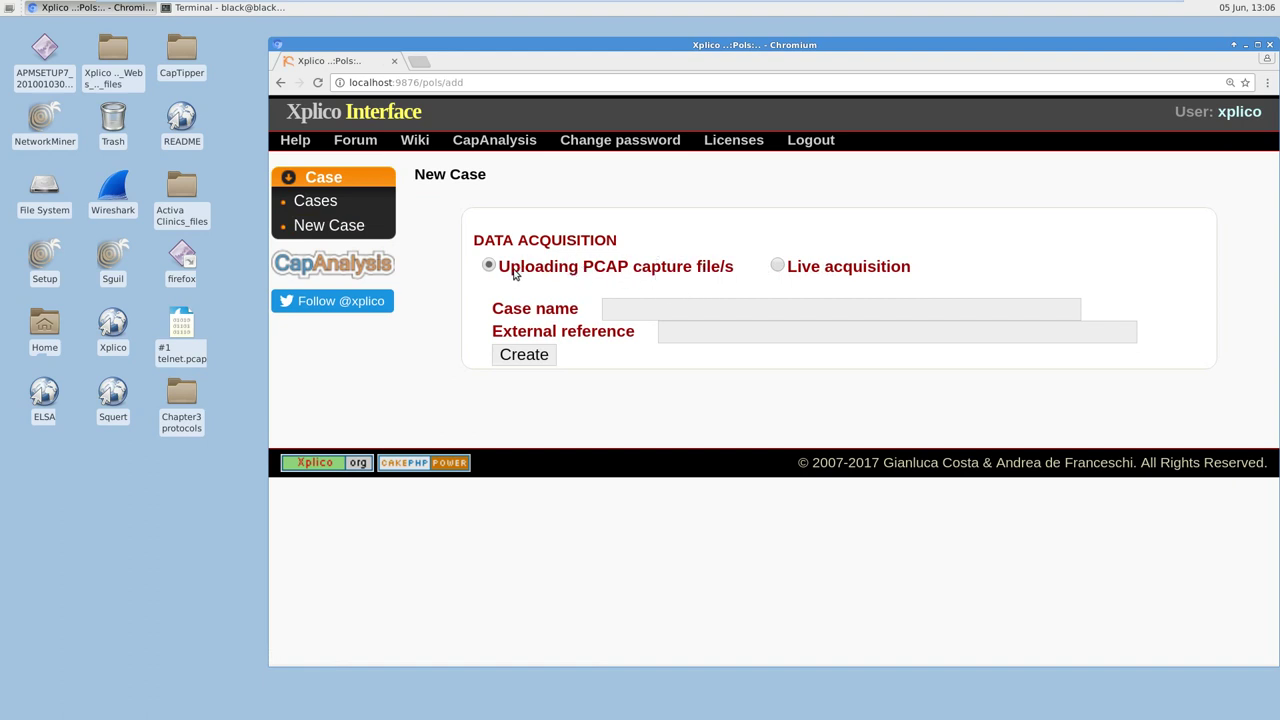
pyautogui.click(626, 305)
pyautogui.click(643, 314)
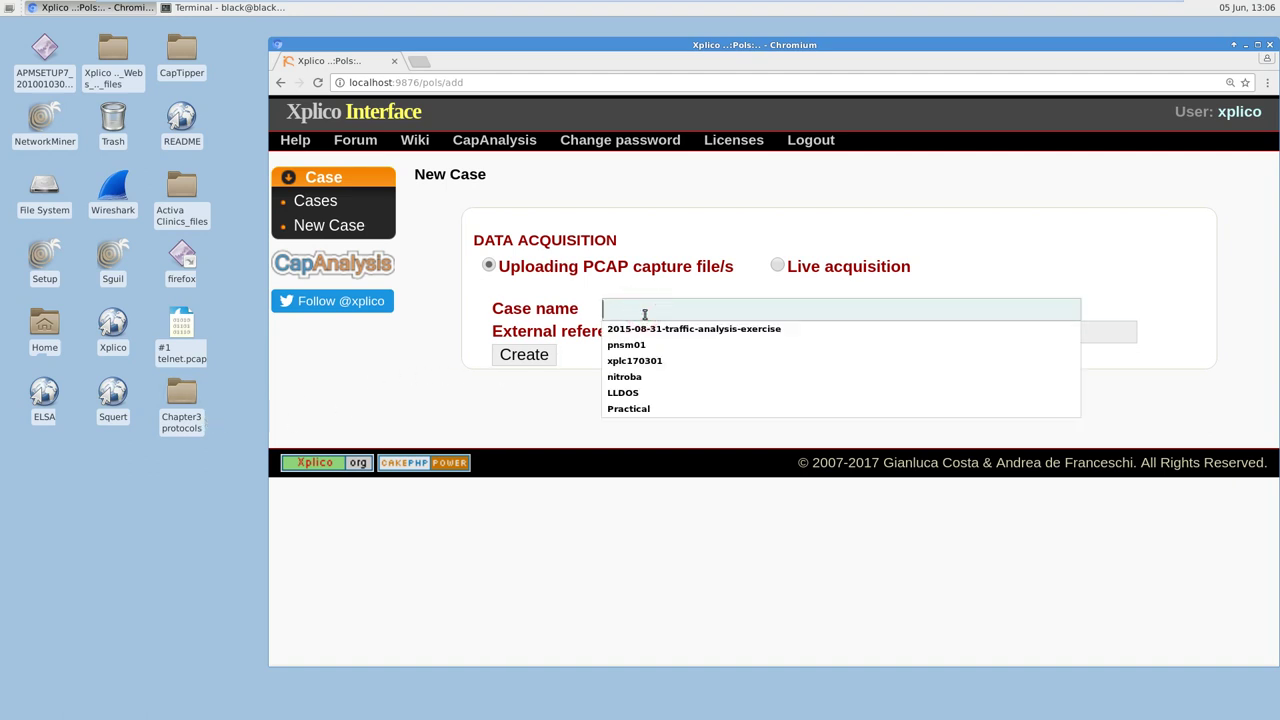
pyautogui.write('prac')
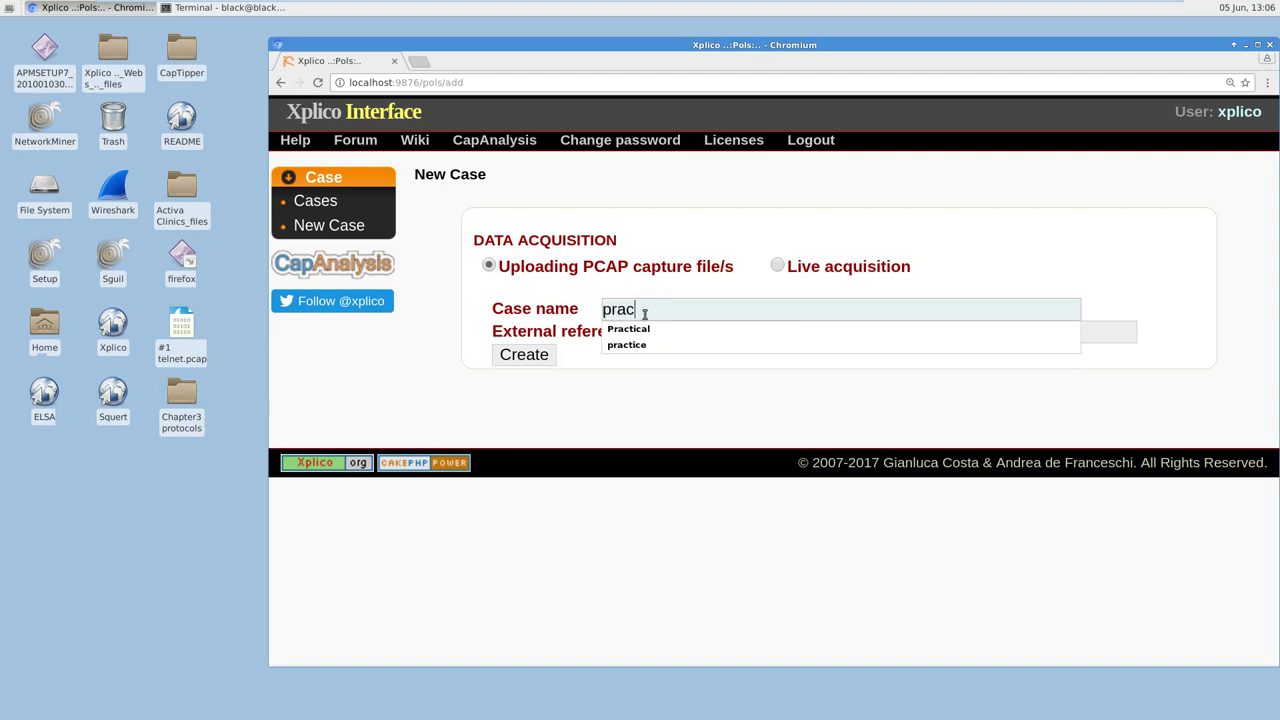
pyautogui.write('tice')
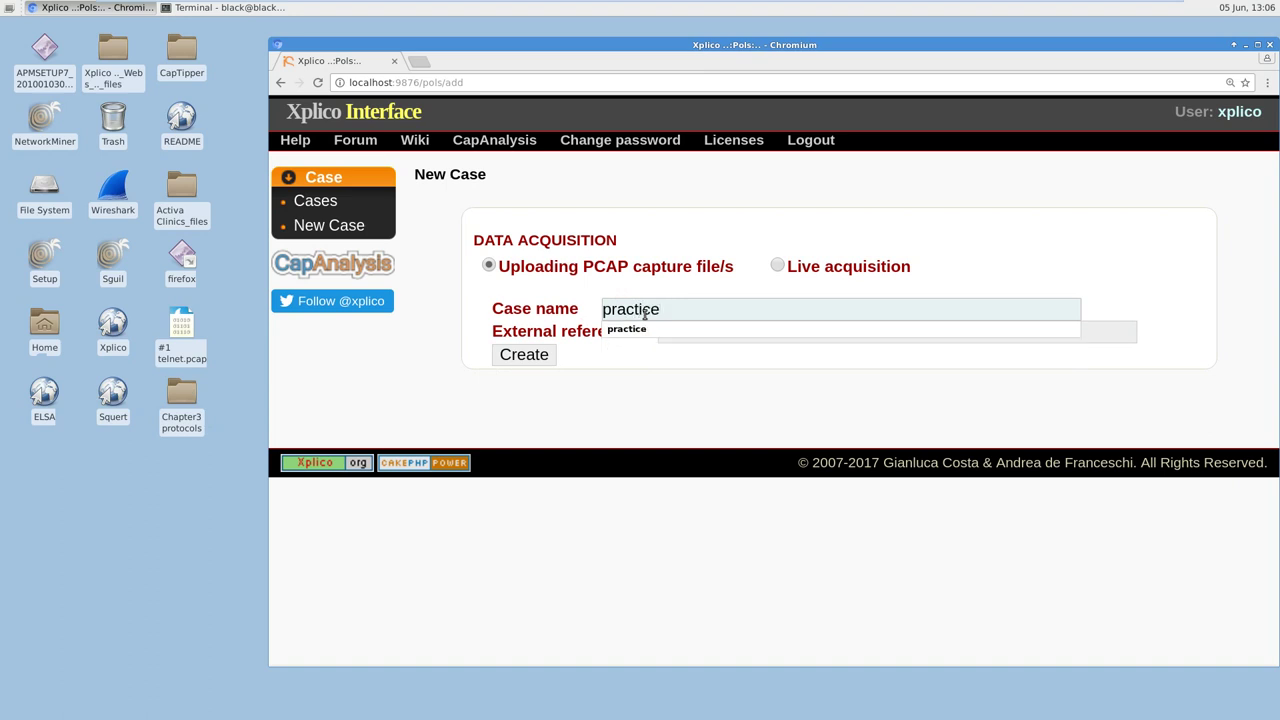
pyautogui.click(656, 352)
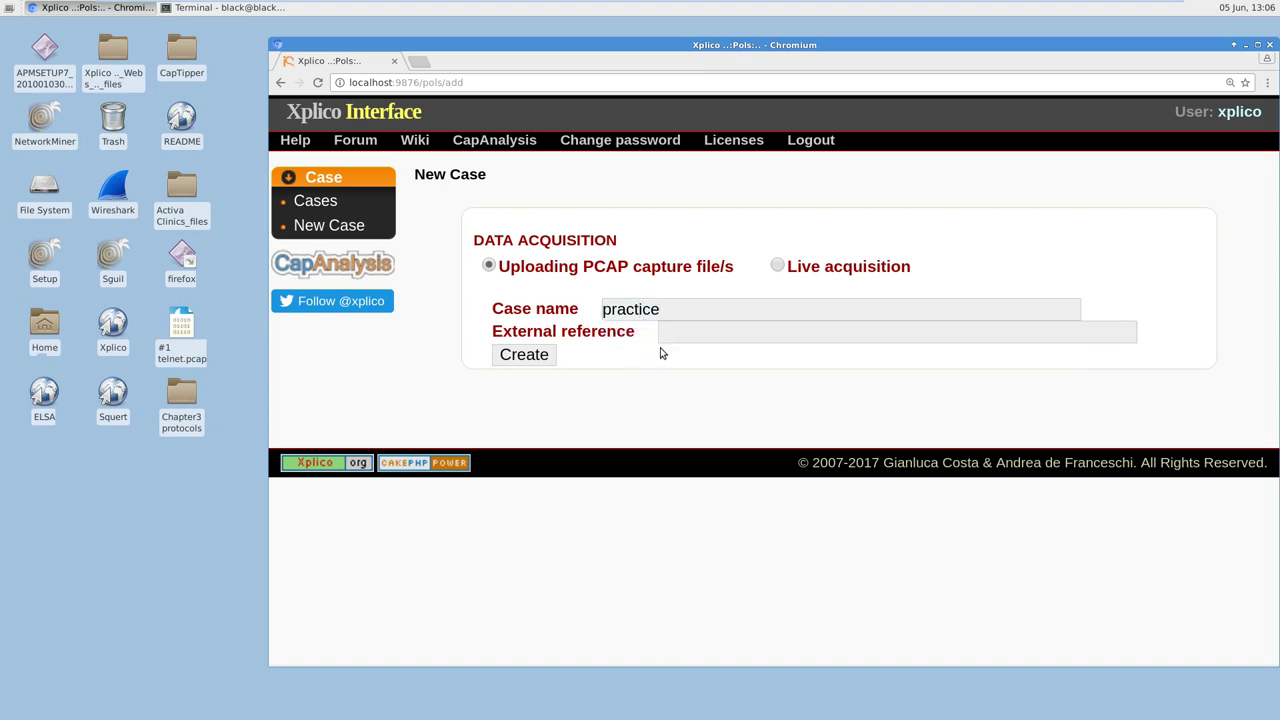
pyautogui.click(524, 356)
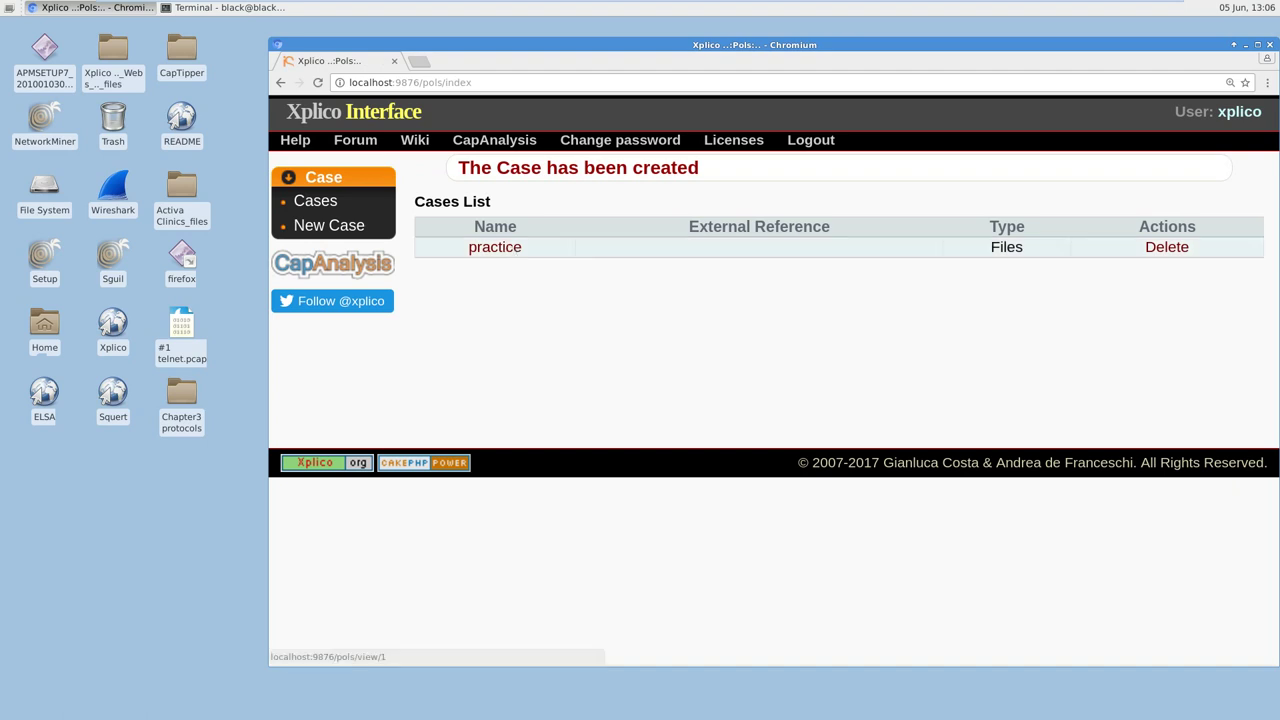
# Step: Open the practice case and bring up the New listening session form's name field
pyautogui.click(511, 249)
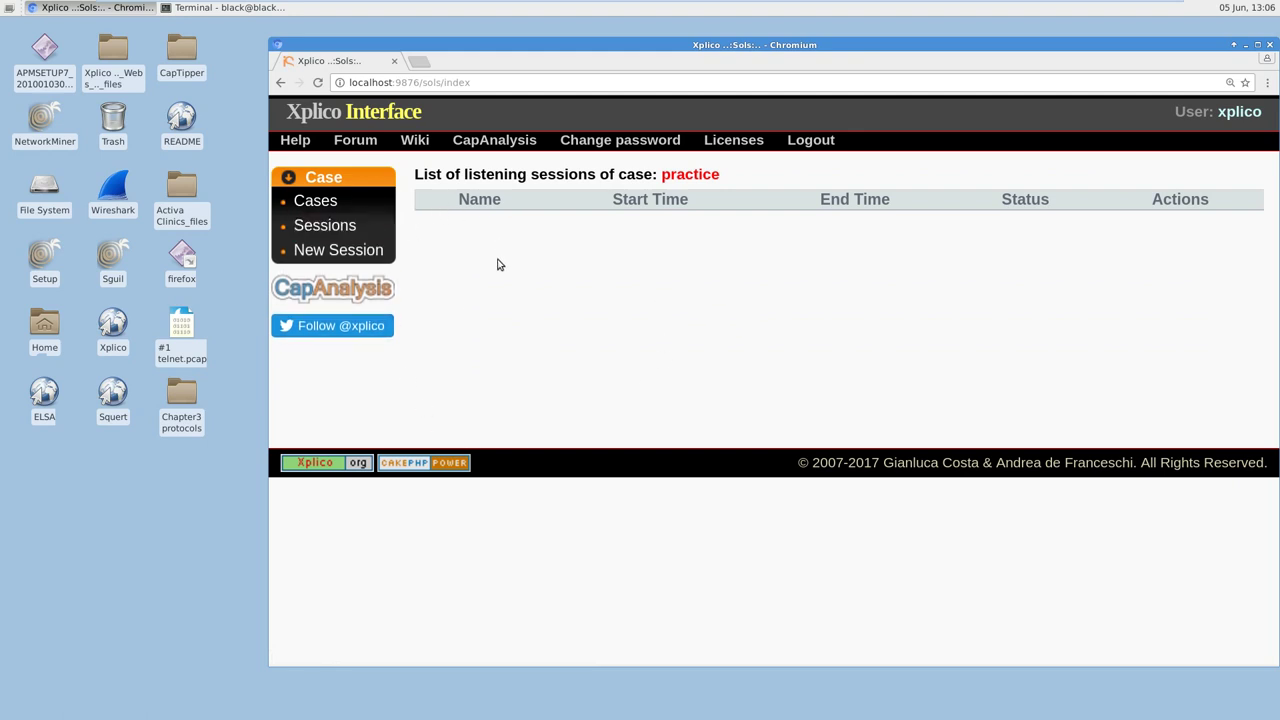
pyautogui.click(362, 250)
pyautogui.click(597, 238)
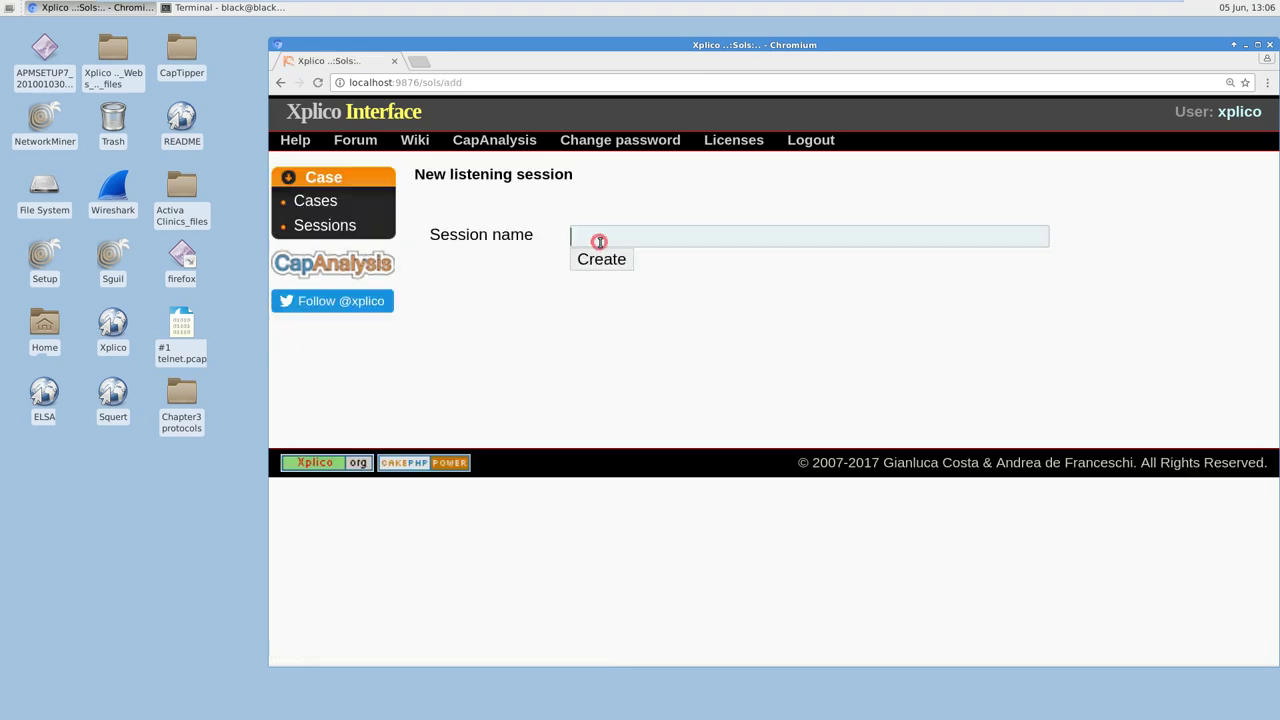
pyautogui.click(600, 258)
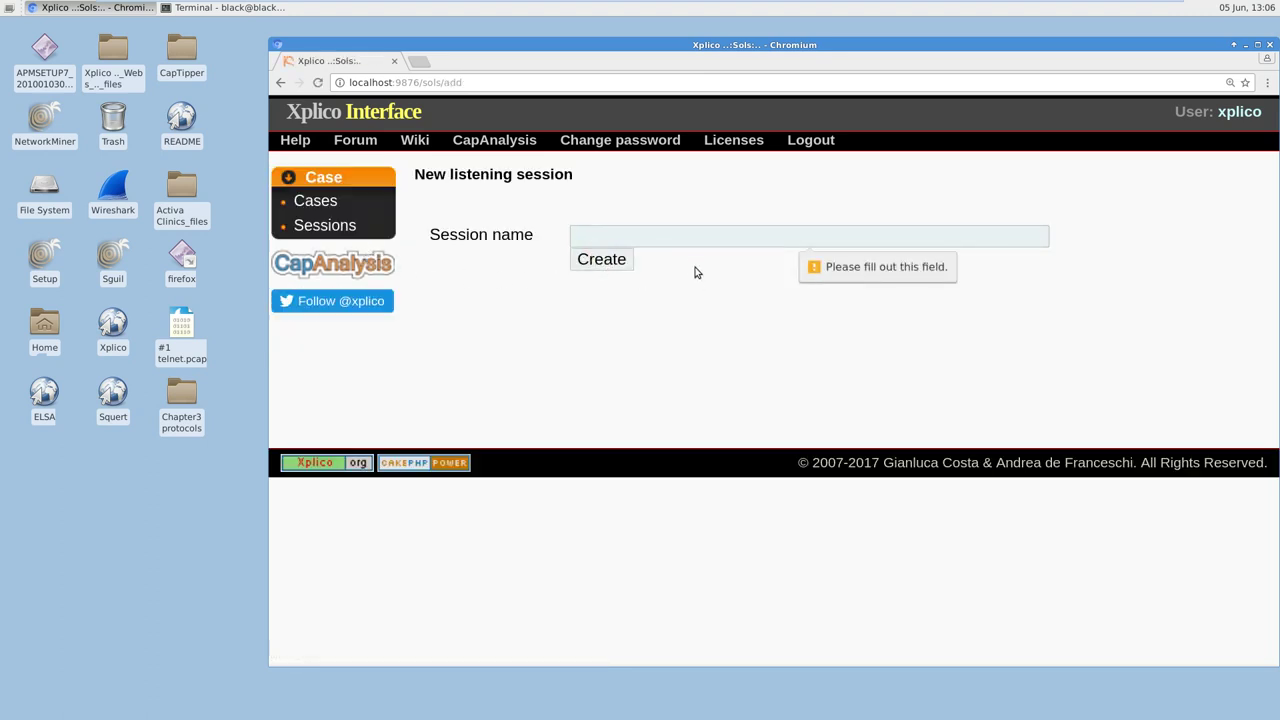
pyautogui.click(677, 237)
# Step: Open the Chapter3 protocols folder in a smaller file window beside the session form
pyautogui.doubleClick(178, 412)
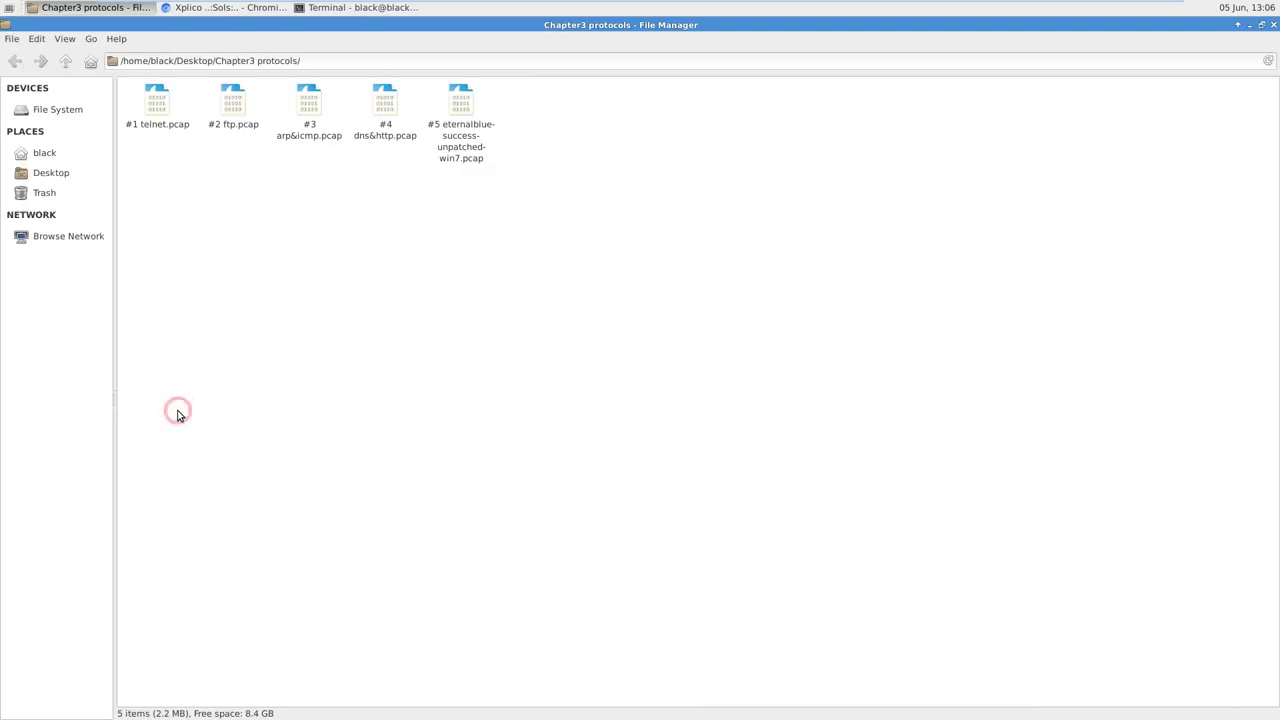
pyautogui.moveTo(423, 23); pyautogui.dragTo(538, 237)
pyautogui.click(580, 238)
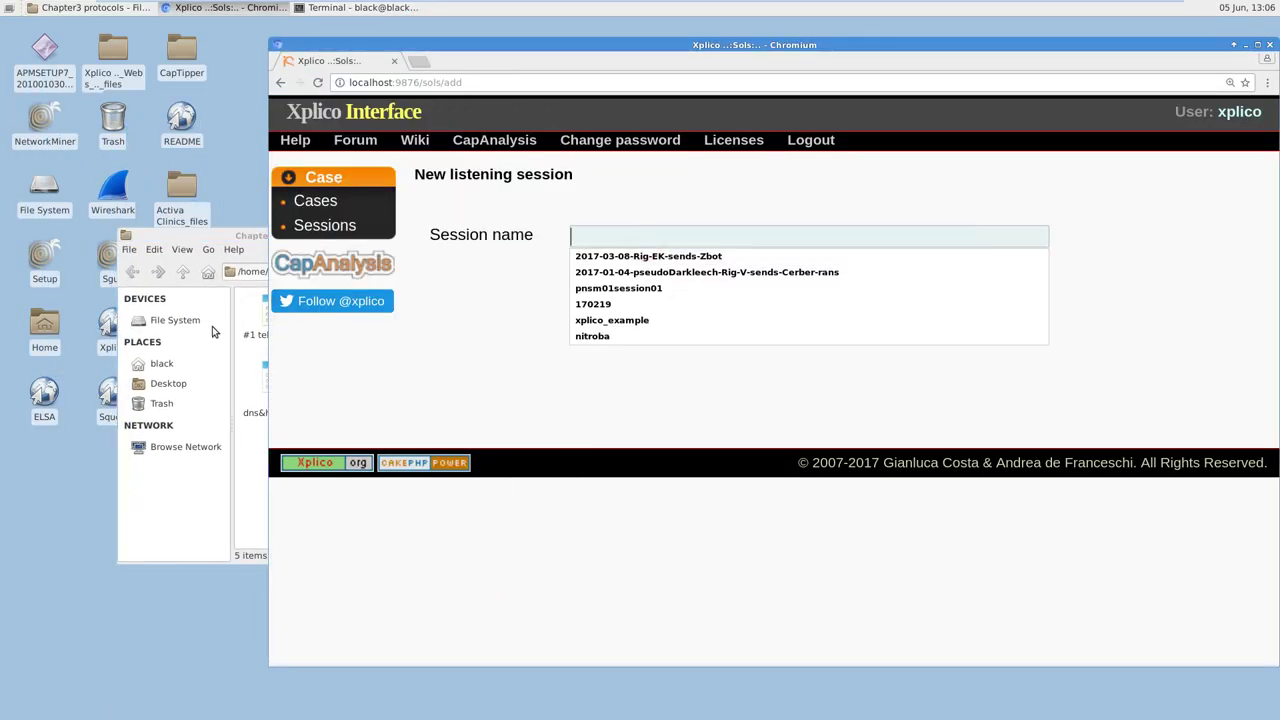
pyautogui.click(233, 452)
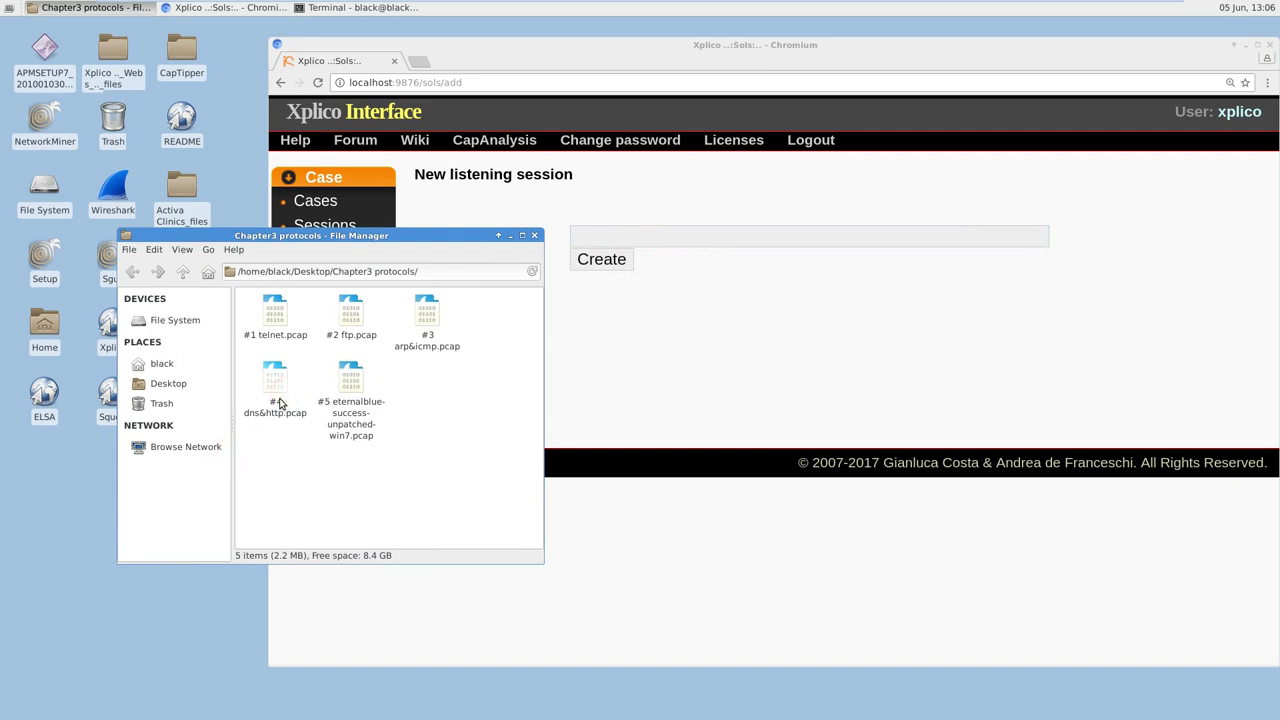
# Step: Copy the base name of '#4 dns&http.pcap' from its rename dialog
pyautogui.click(277, 380)
pyautogui.moveTo(455, 248); pyautogui.dragTo(355, 328)
pyautogui.rightClick(190, 488)
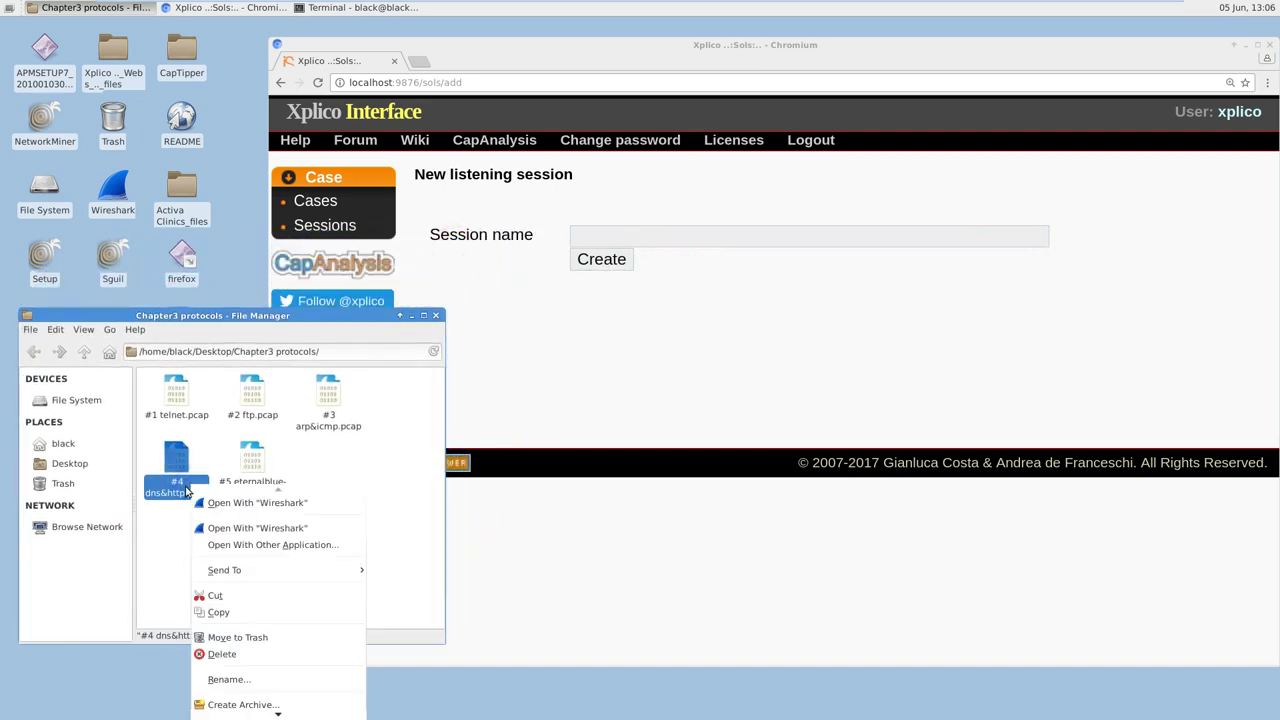
pyautogui.click(239, 683)
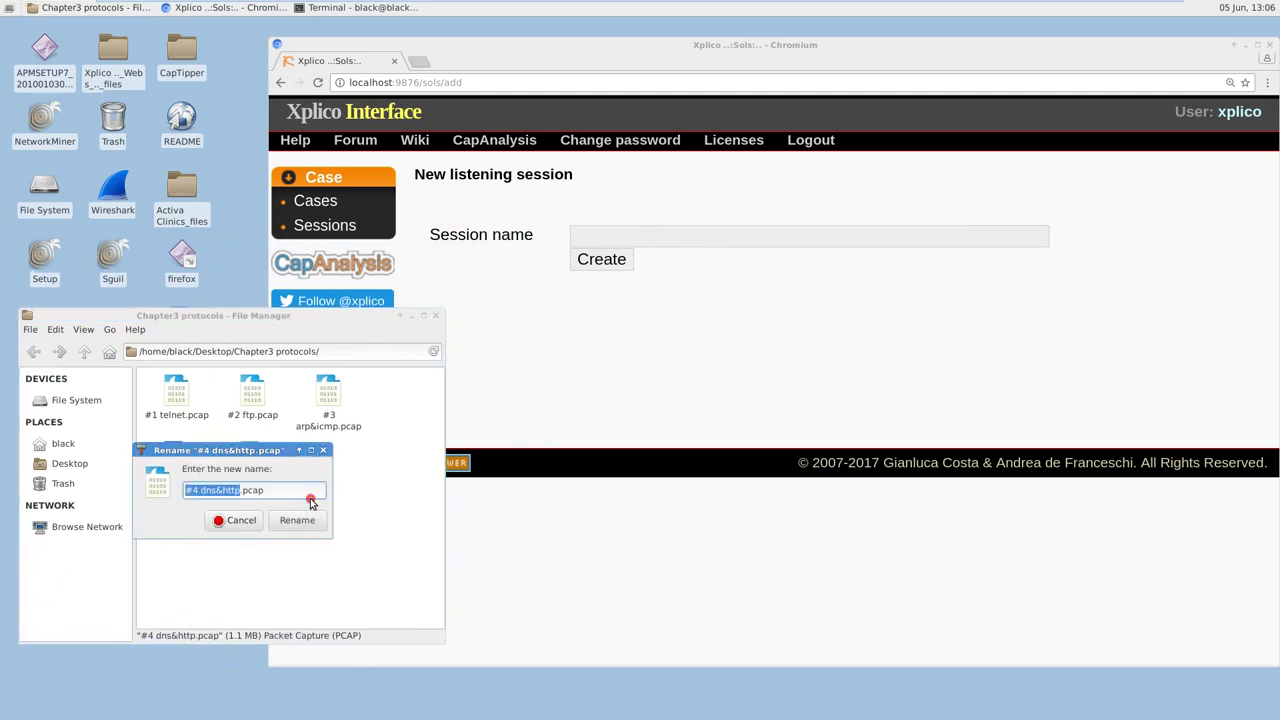
pyautogui.hotkey('ctrl', 'c')
pyautogui.click(668, 238)
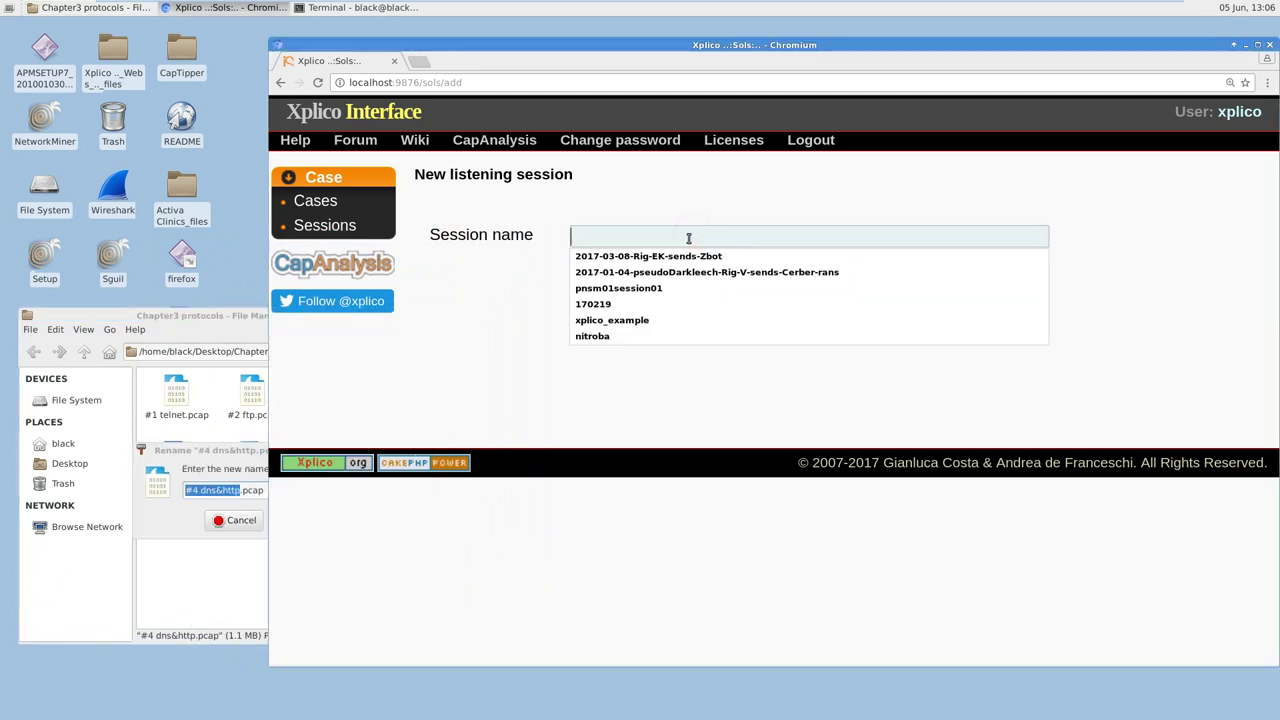
# Step: Create the listening session named 4dnshttp and open its session page
pyautogui.hotkey('ctrl', 'v')
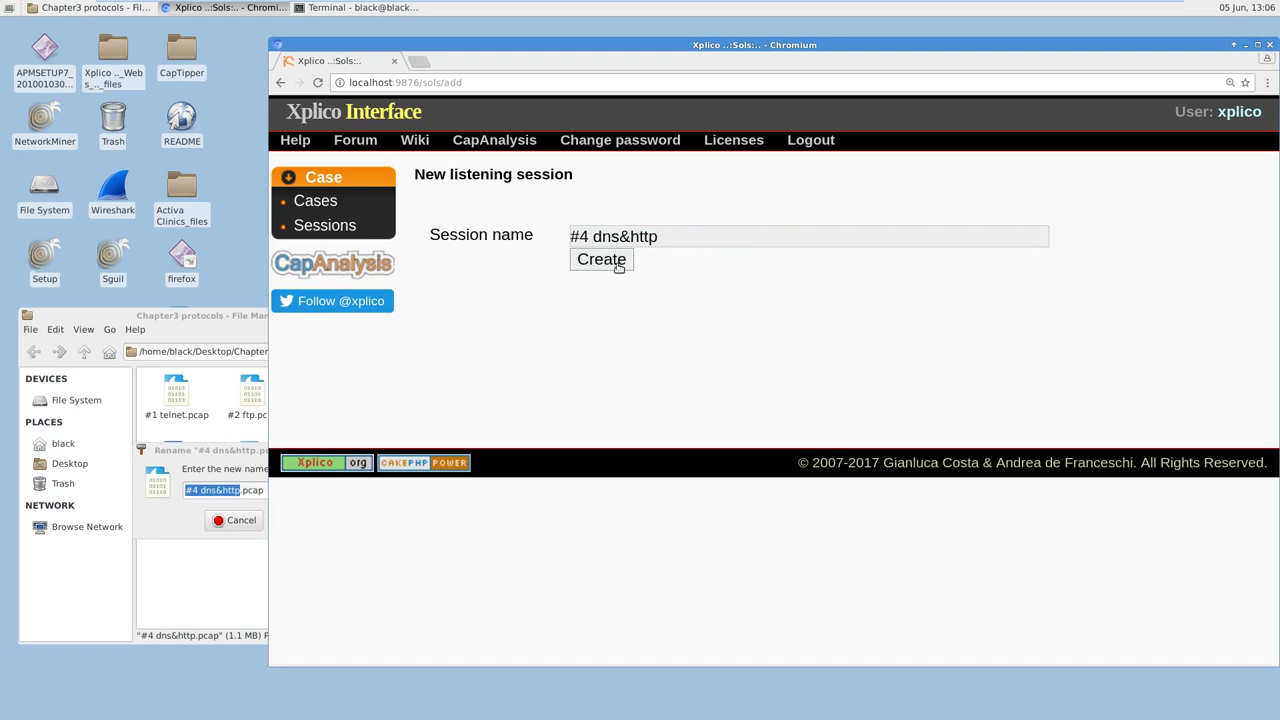
pyautogui.click(607, 261)
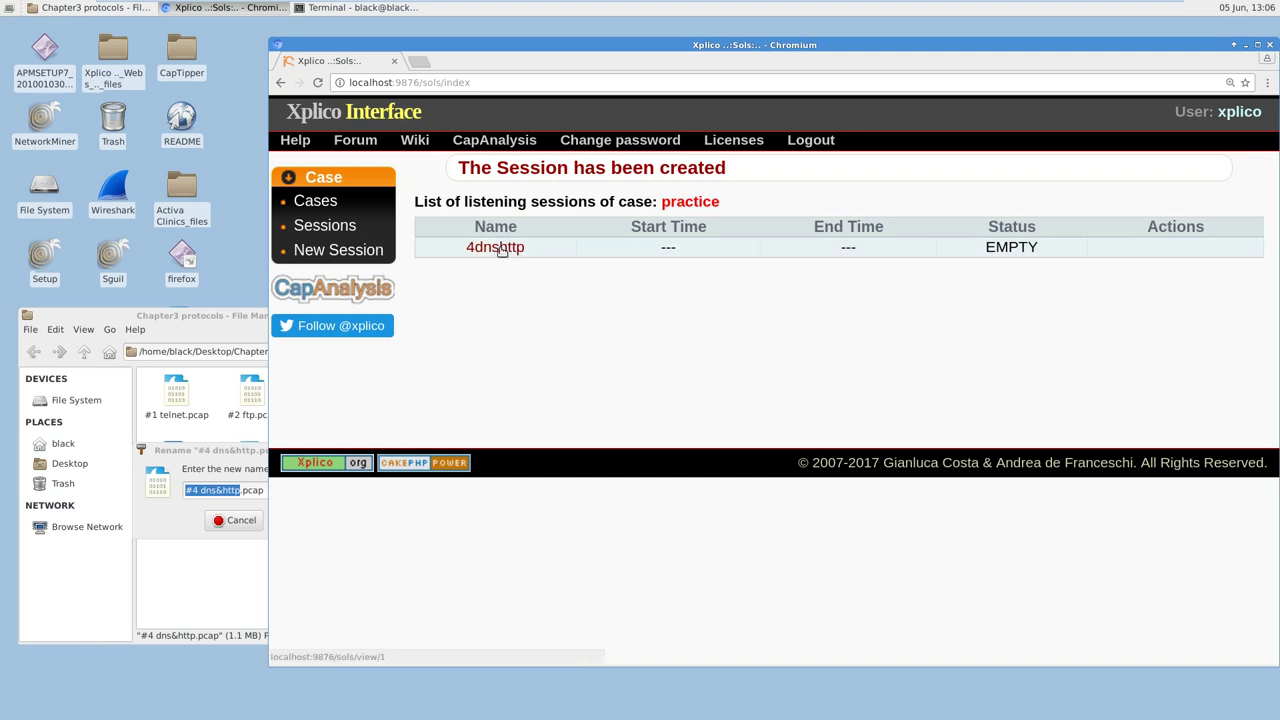
pyautogui.click(500, 248)
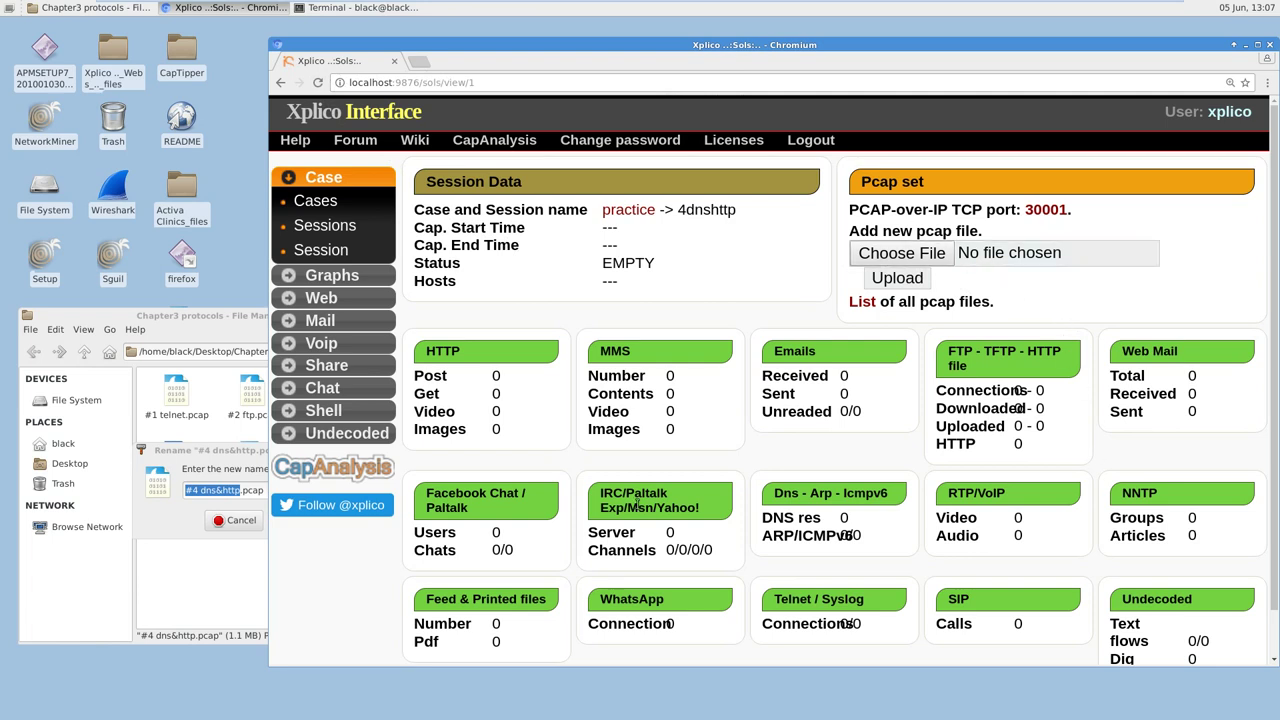
# Step: View the PCAP-over-IP help page for port 30001, then return to the session
pyautogui.moveTo(933, 189); pyautogui.dragTo(858, 183)
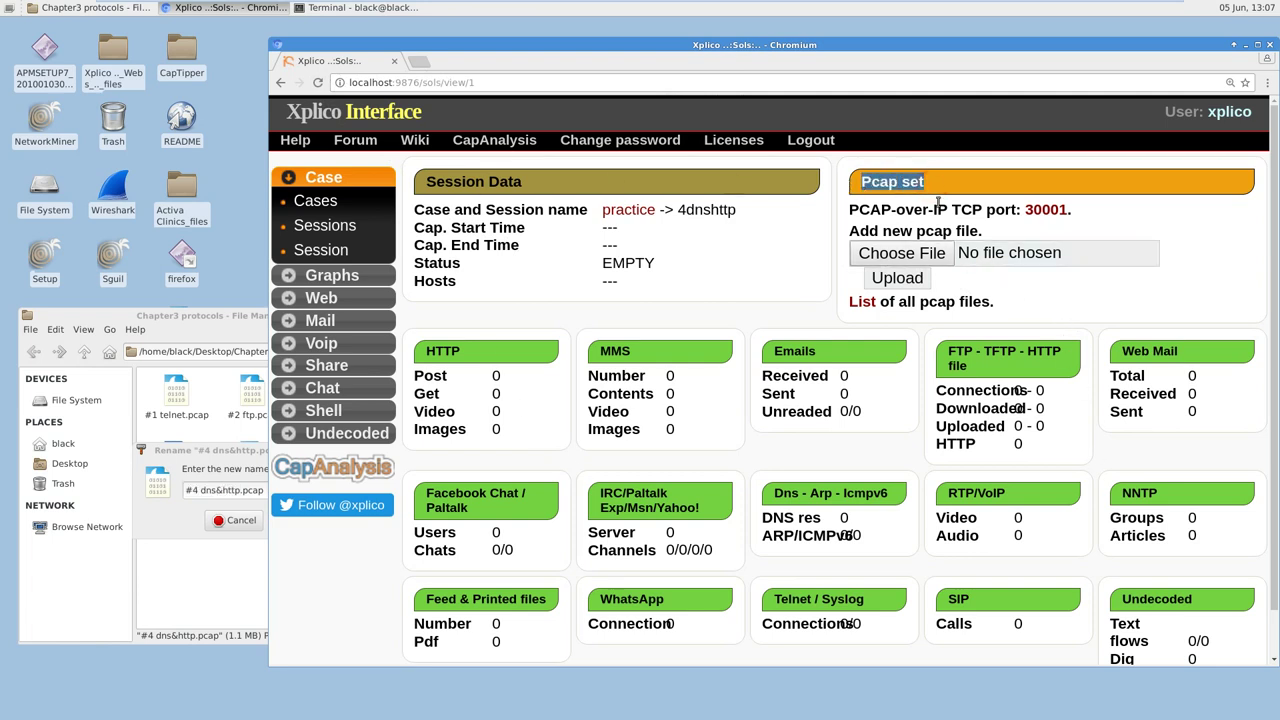
pyautogui.click(1035, 211)
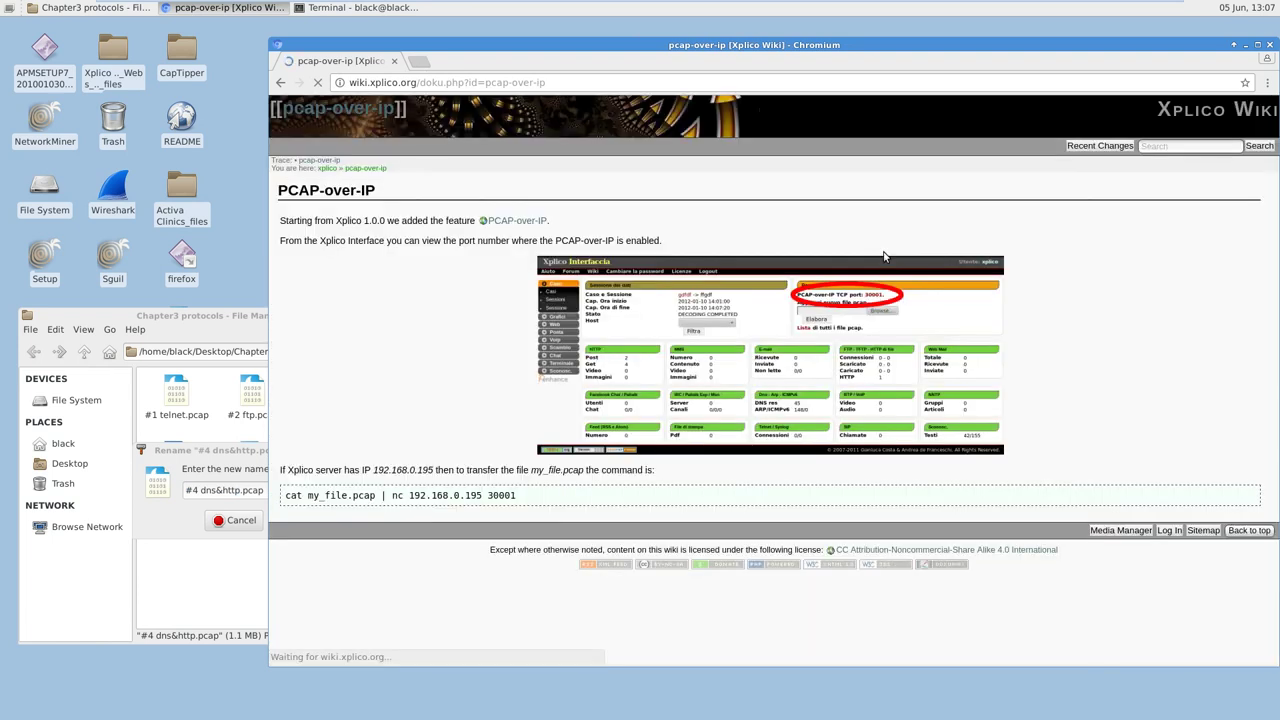
pyautogui.click(281, 82)
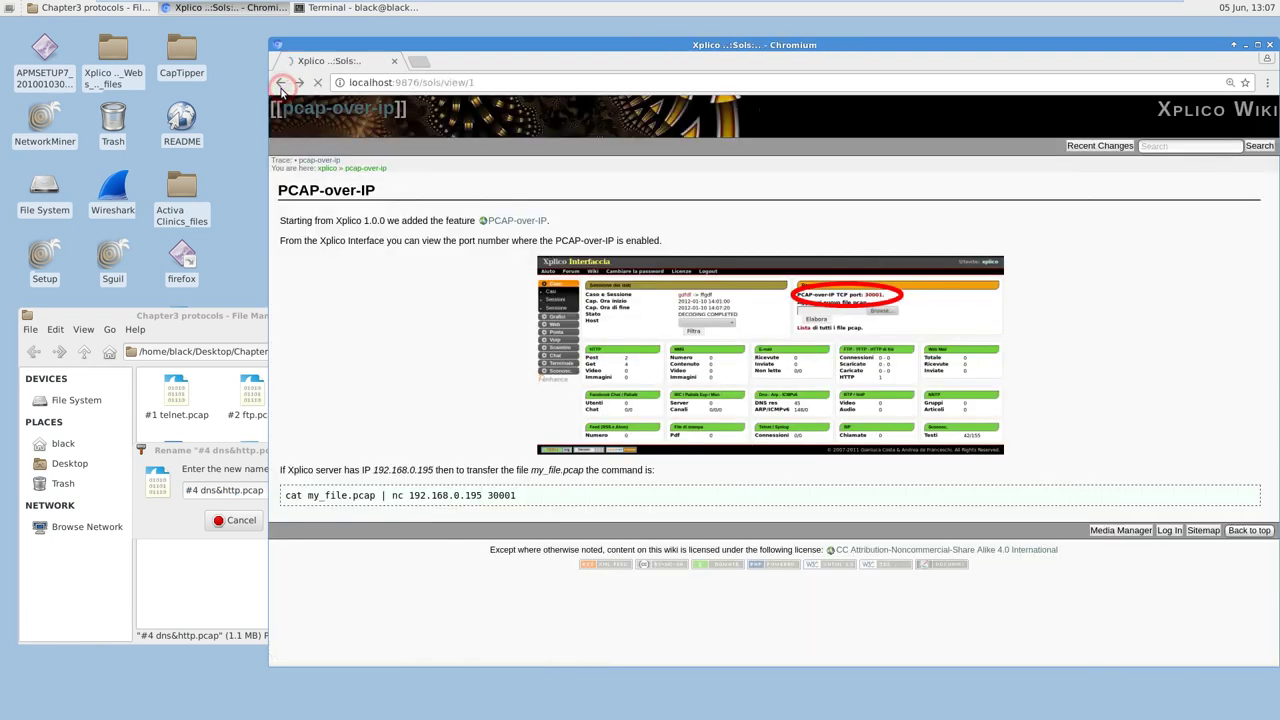
# Step: Choose '#4 dns&http.pcap' from Desktop > Chapter3 protocols as the upload file
pyautogui.click(930, 255)
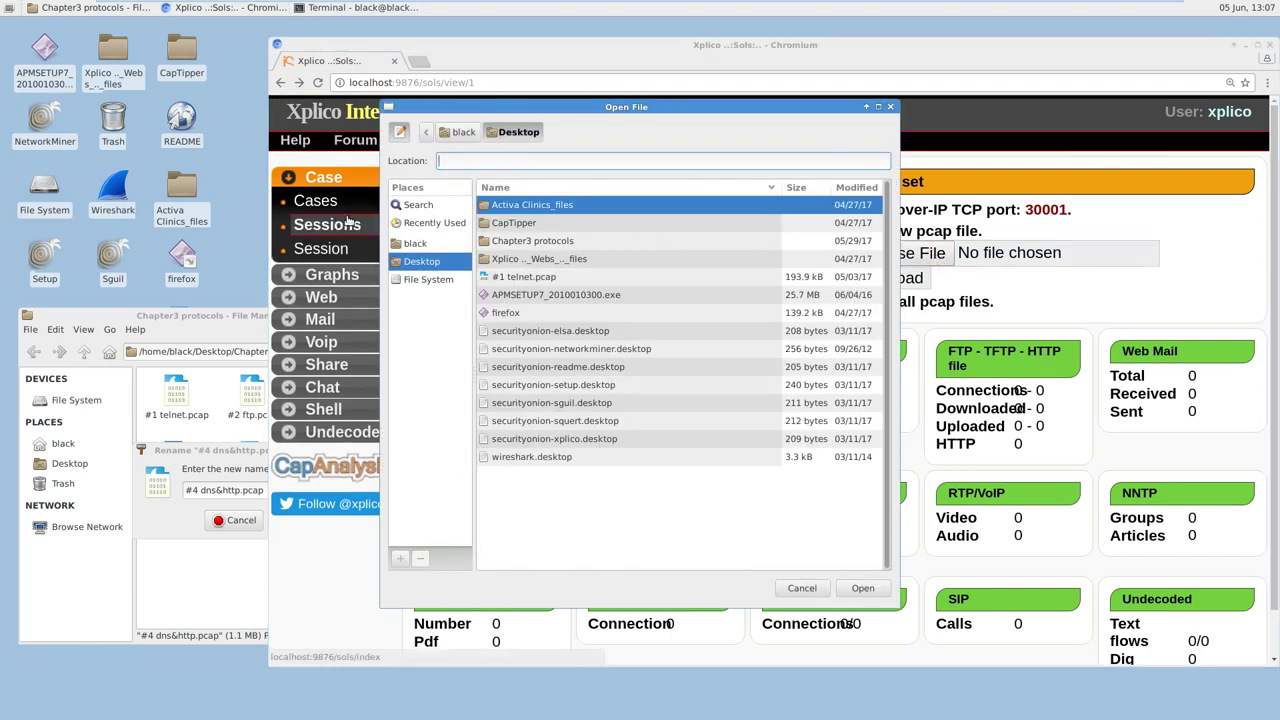
pyautogui.click(428, 261)
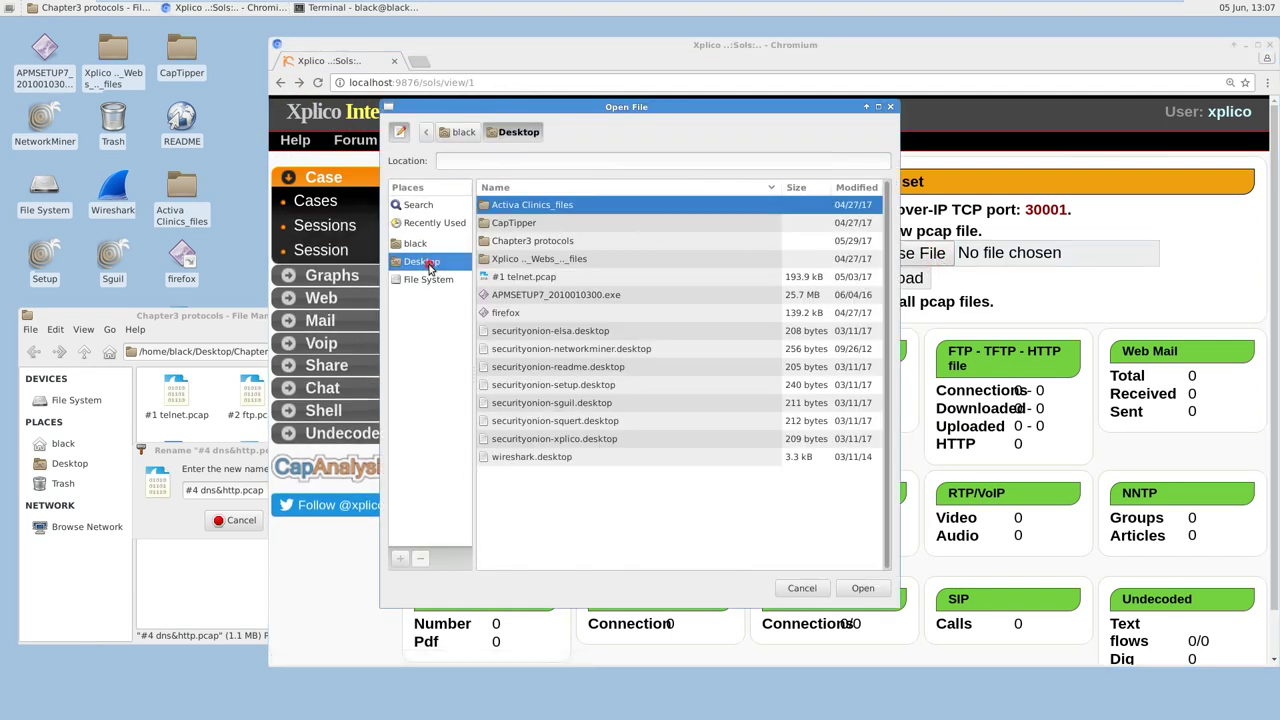
pyautogui.doubleClick(520, 243)
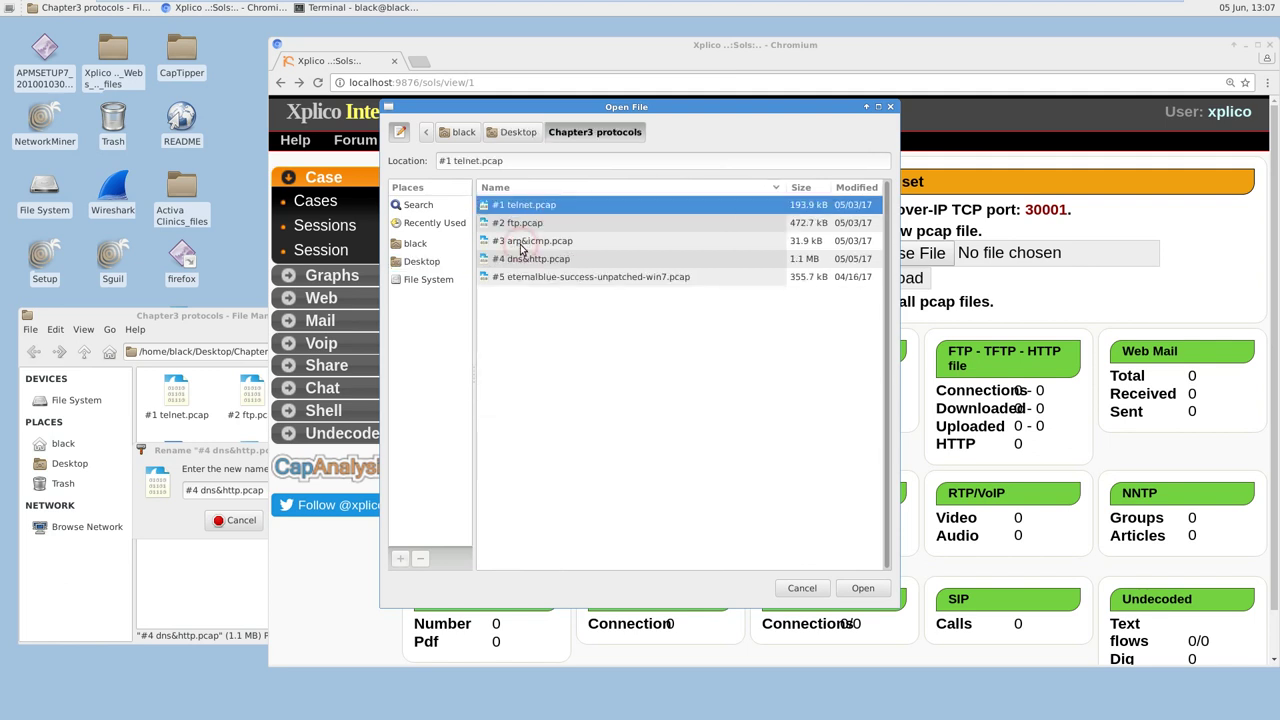
pyautogui.click(545, 241)
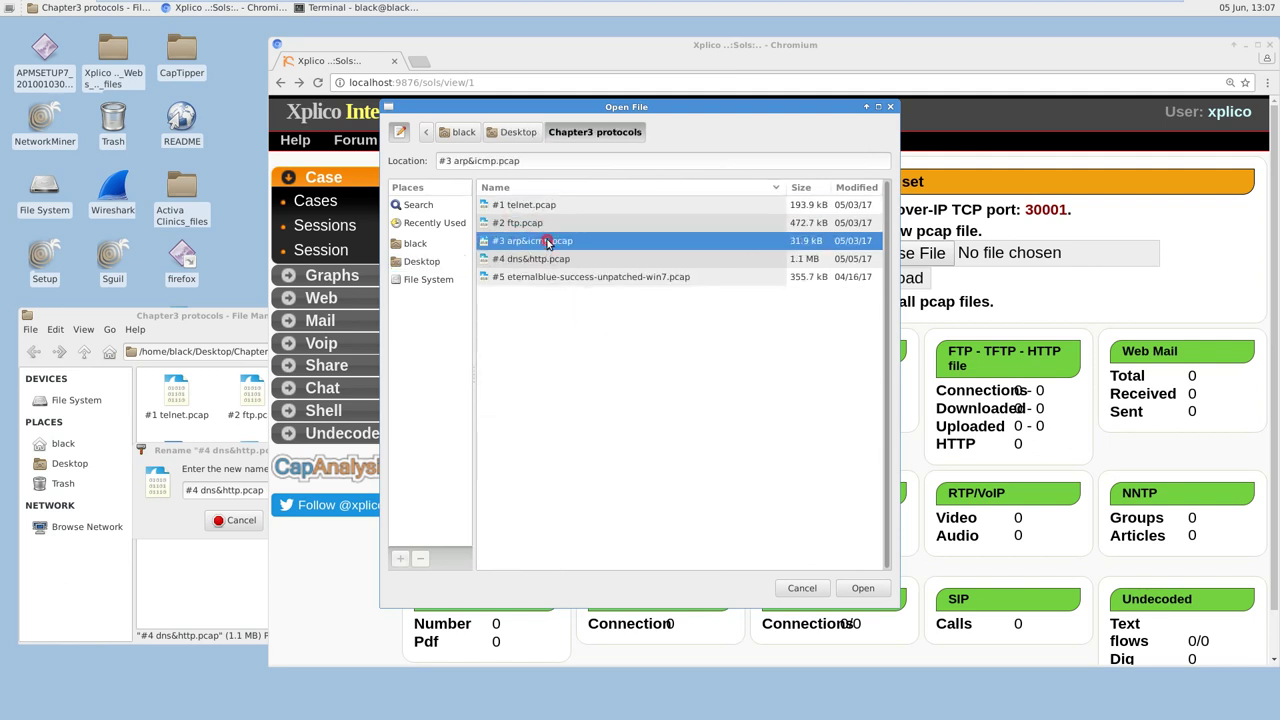
pyautogui.click(548, 259)
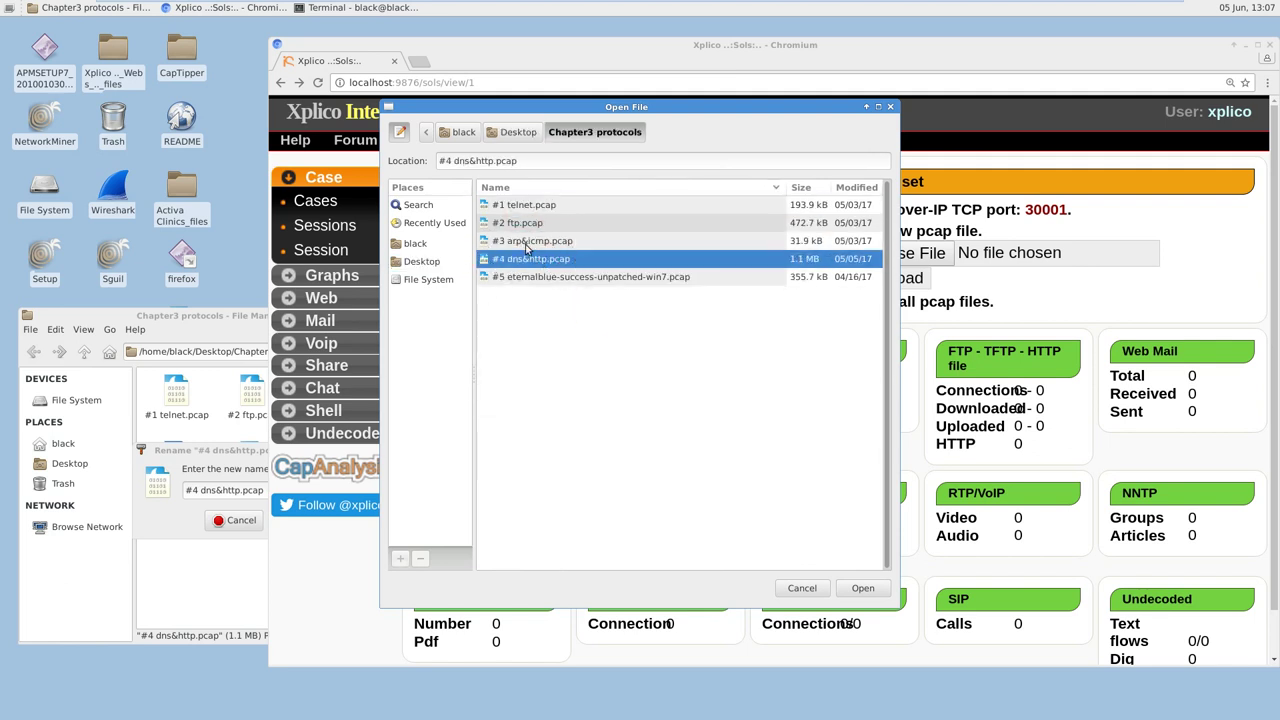
pyautogui.click(863, 588)
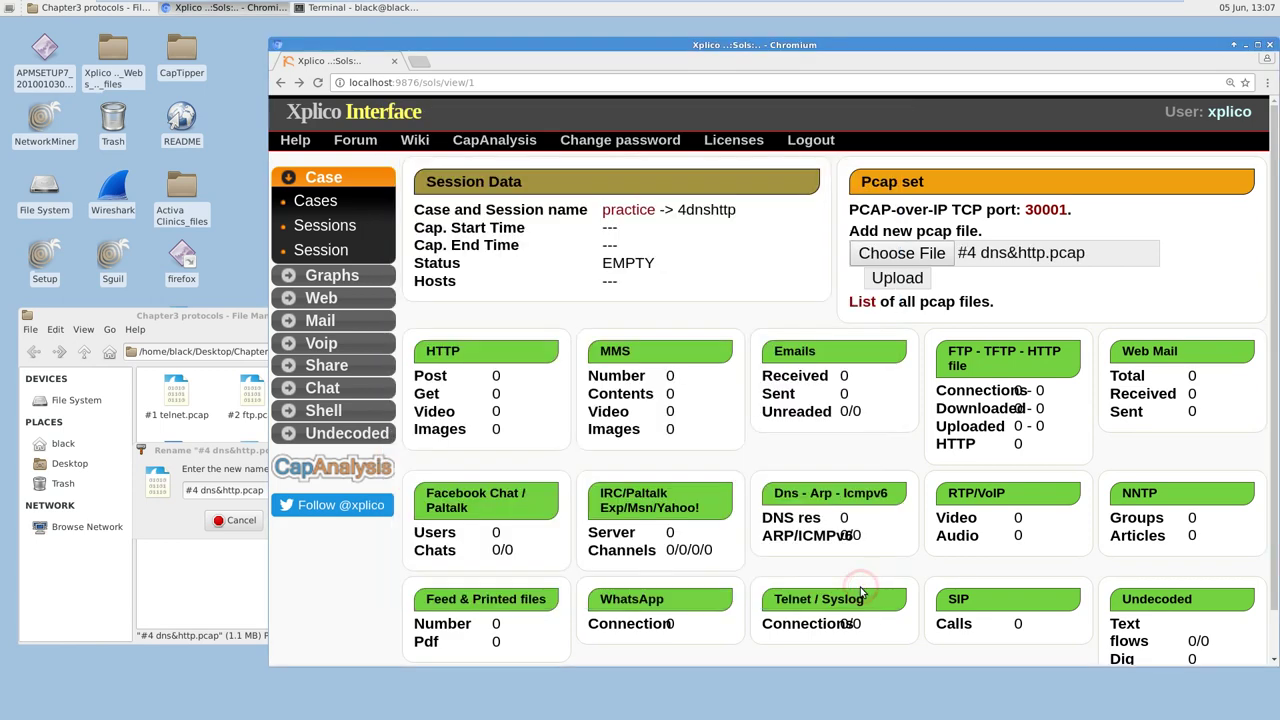
# Step: Upload the pcap and wait for DECODING COMPLETED: 11 posts, 28 gets, 7 images, 132 DNS
pyautogui.click(895, 279)
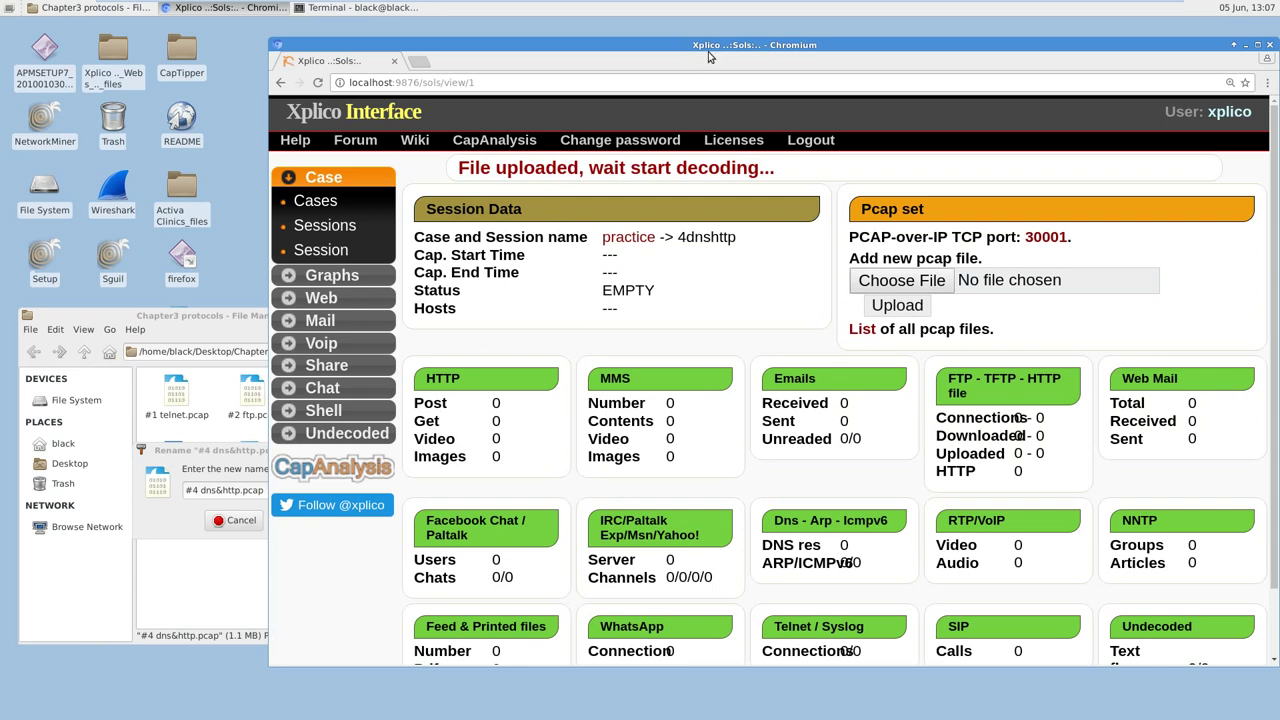
pyautogui.doubleClick(712, 45)
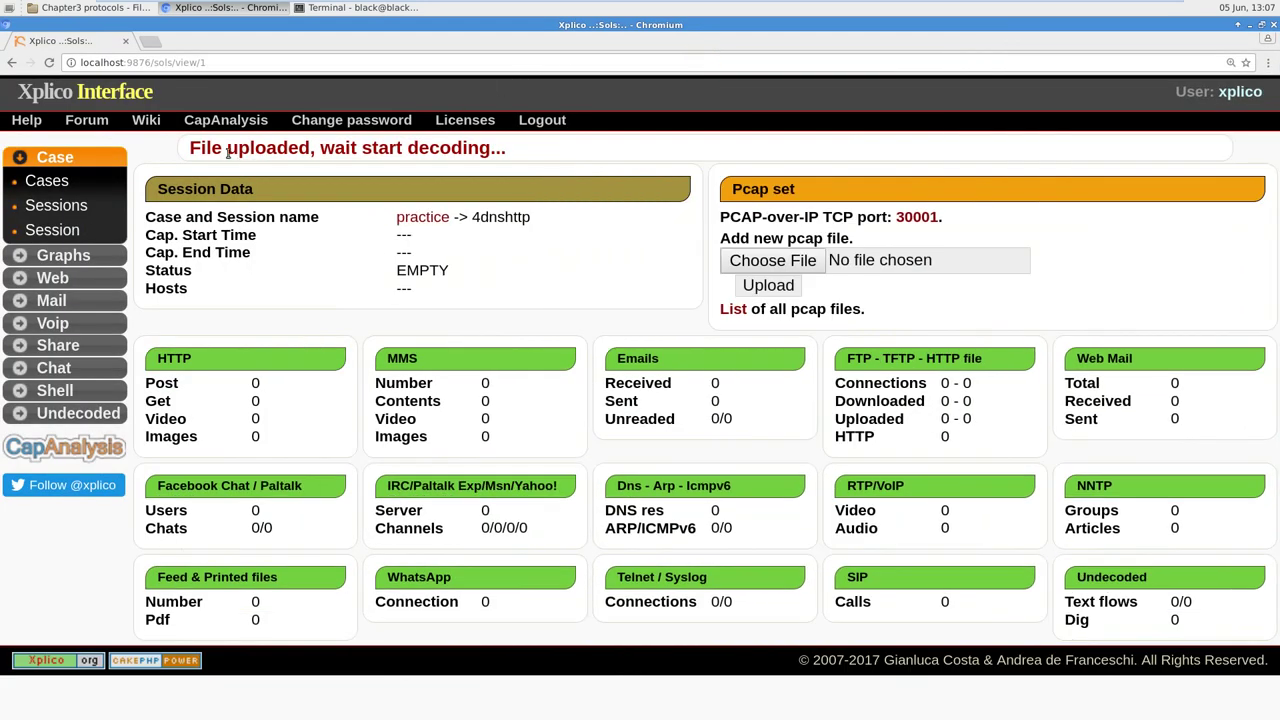
pyautogui.moveTo(194, 148); pyautogui.dragTo(520, 149)
pyautogui.click(523, 153)
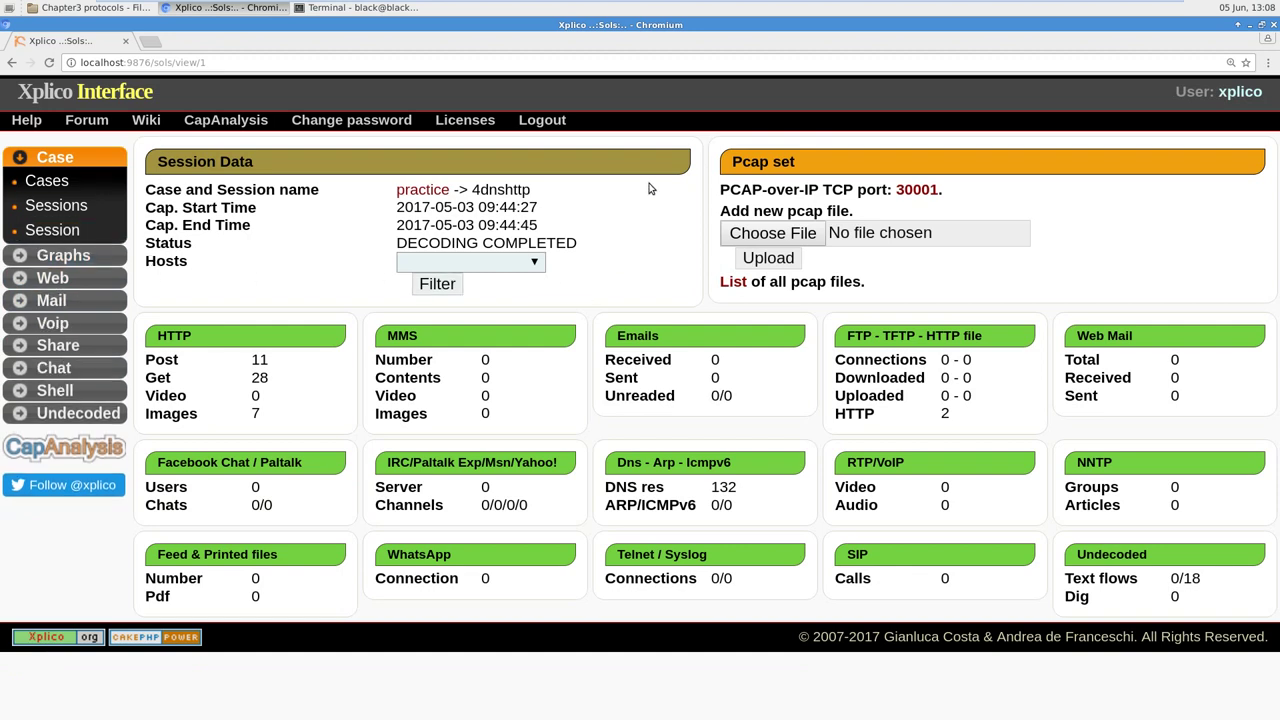
pyautogui.click(22, 258)
# Step: Browse the 9-page Dns messages table under Graphs, then open the empty Arp list
pyautogui.click(47, 205)
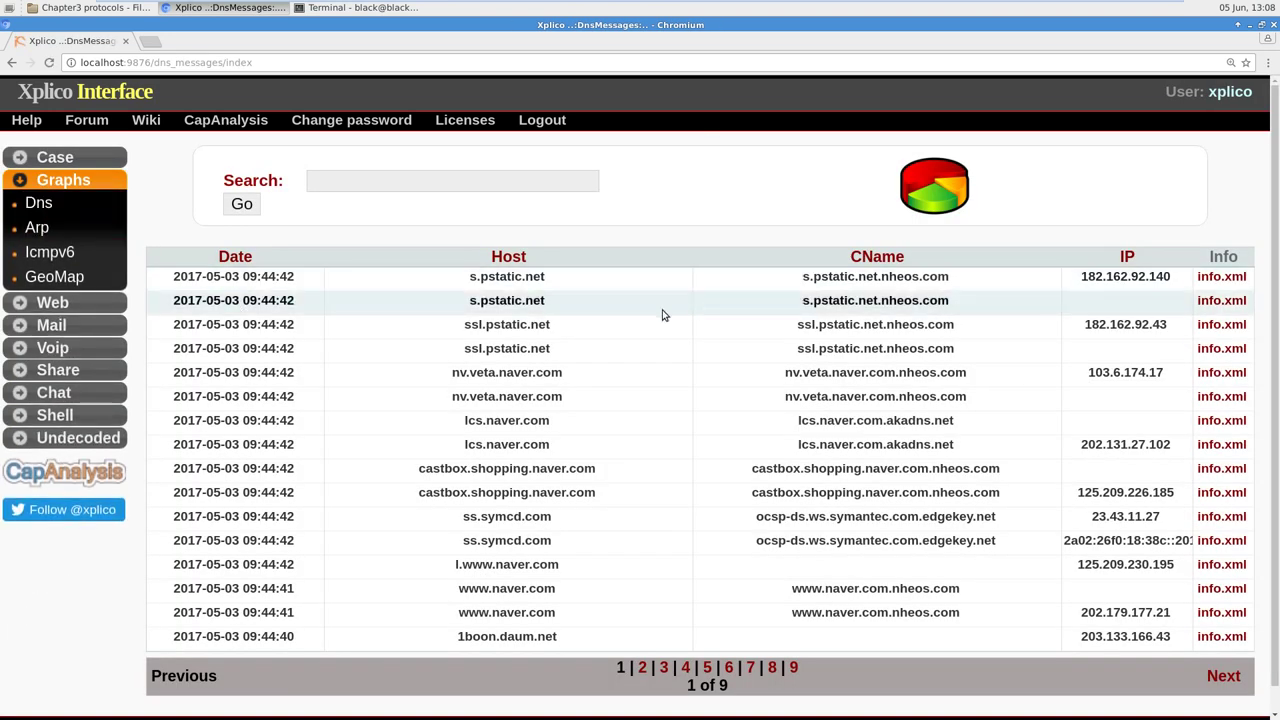
pyautogui.moveTo(470, 276); pyautogui.dragTo(566, 330)
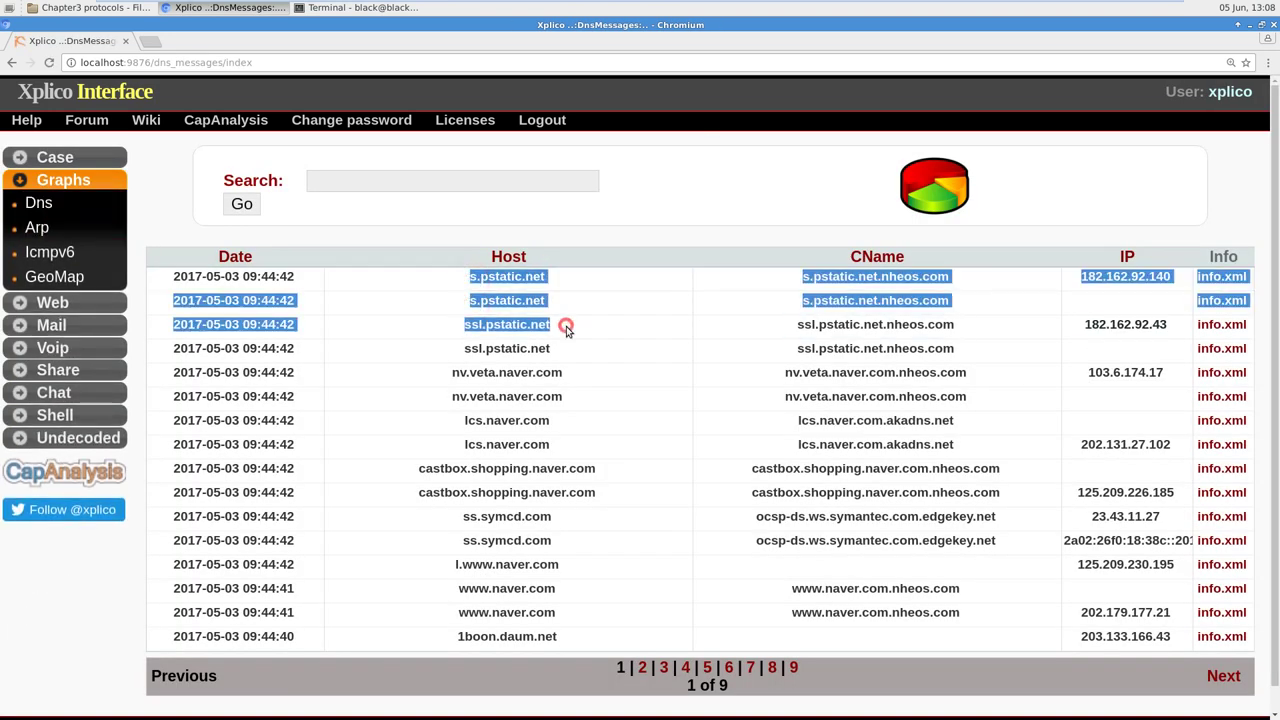
pyautogui.click(783, 287)
pyautogui.moveTo(795, 280); pyautogui.dragTo(1130, 279)
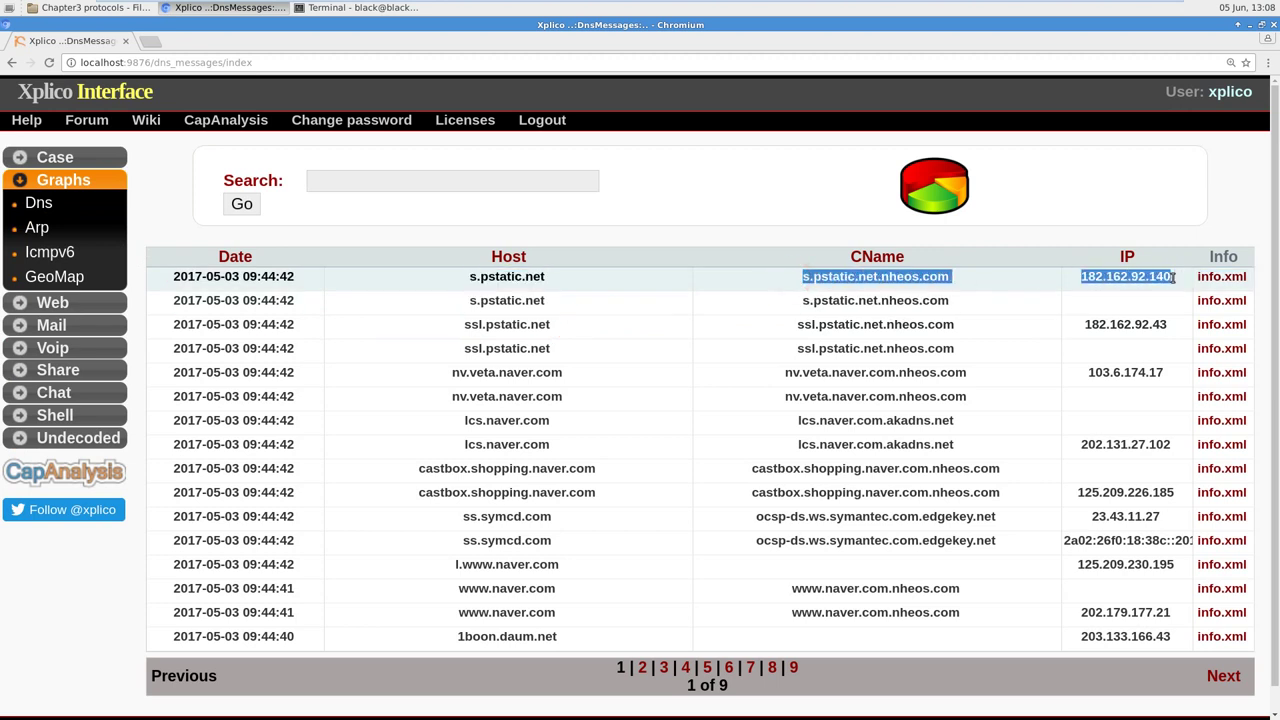
pyautogui.click(1005, 289)
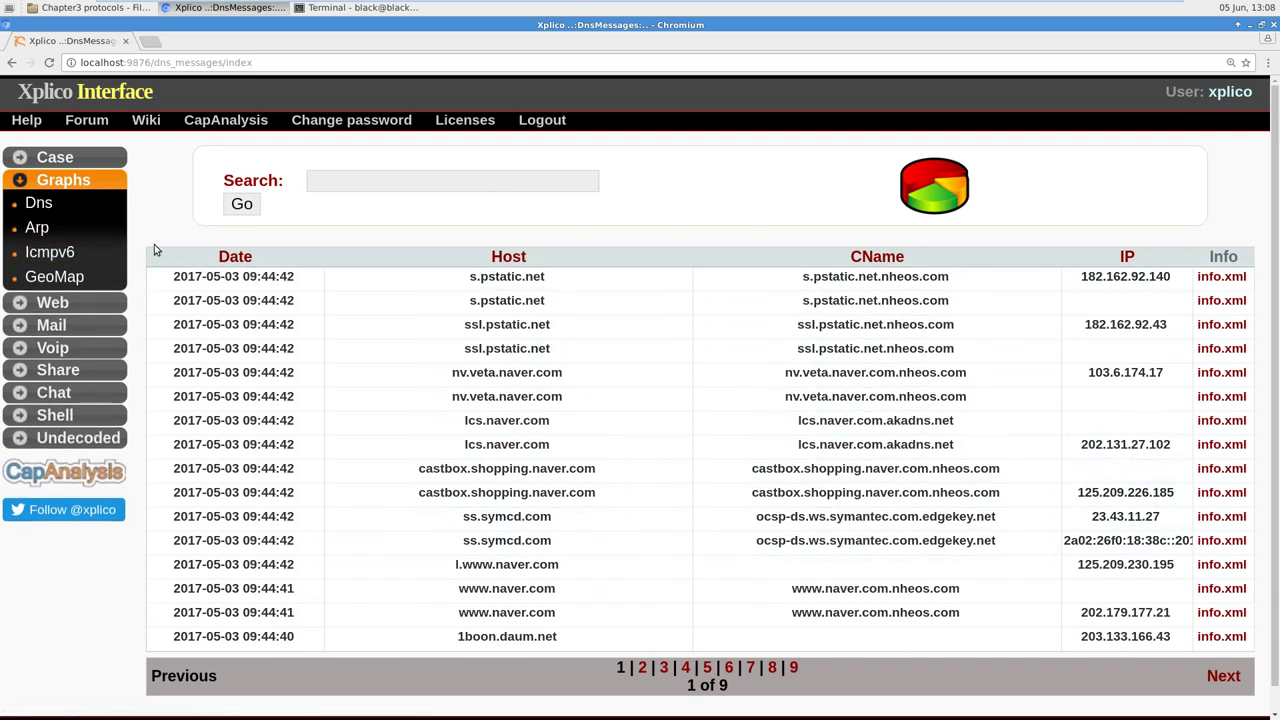
pyautogui.click(57, 229)
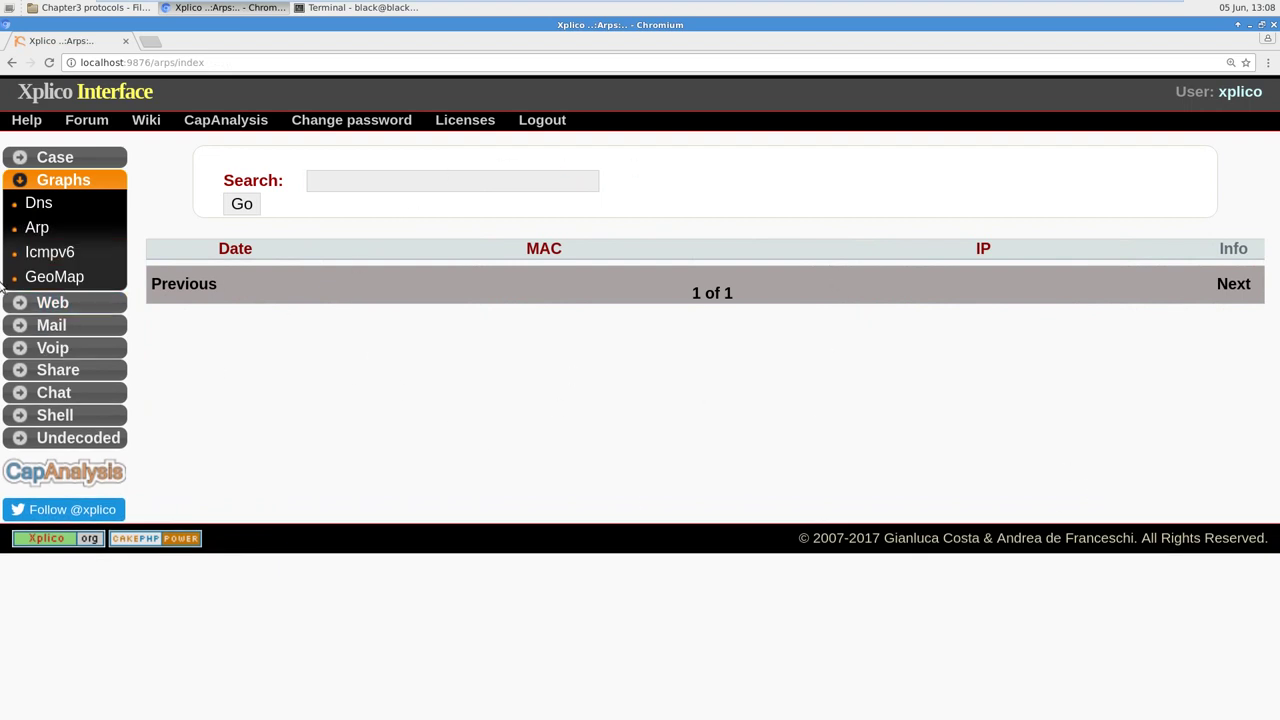
# Step: Check the ICMPv6 list, open GeoMap offering #4 dns&http.pcap.kml, and expand the Web section
pyautogui.click(75, 256)
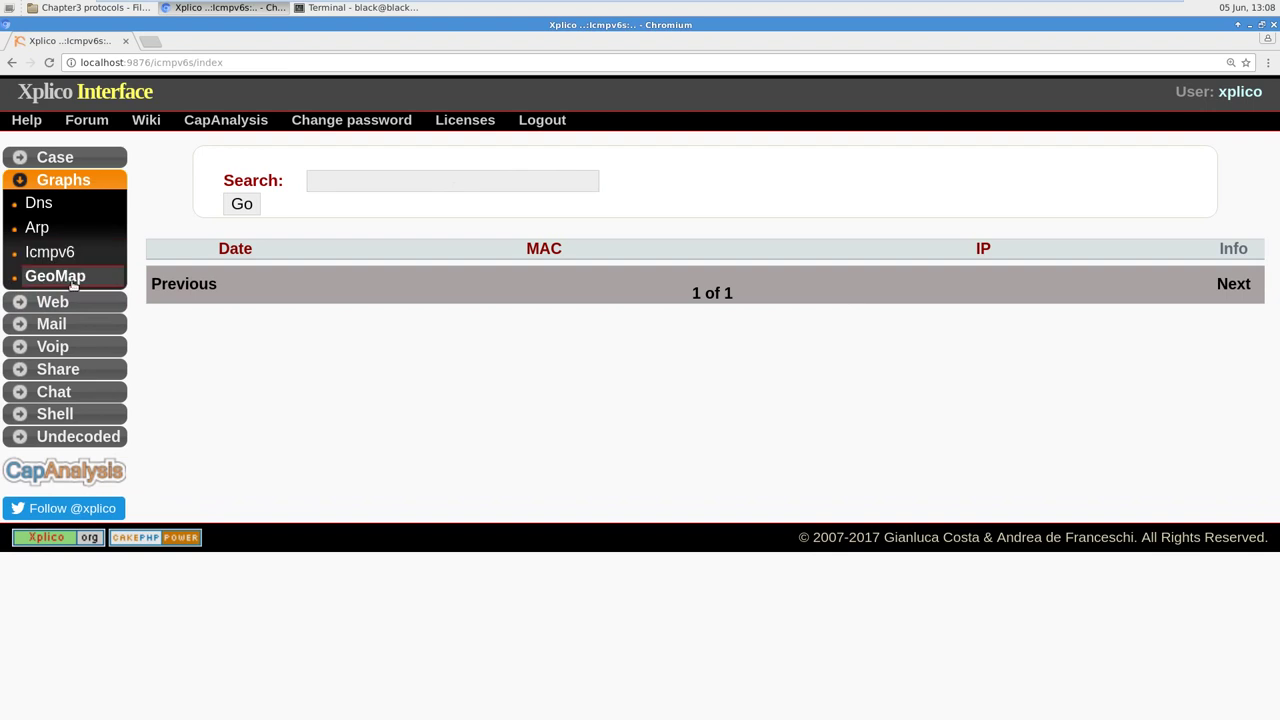
pyautogui.click(55, 277)
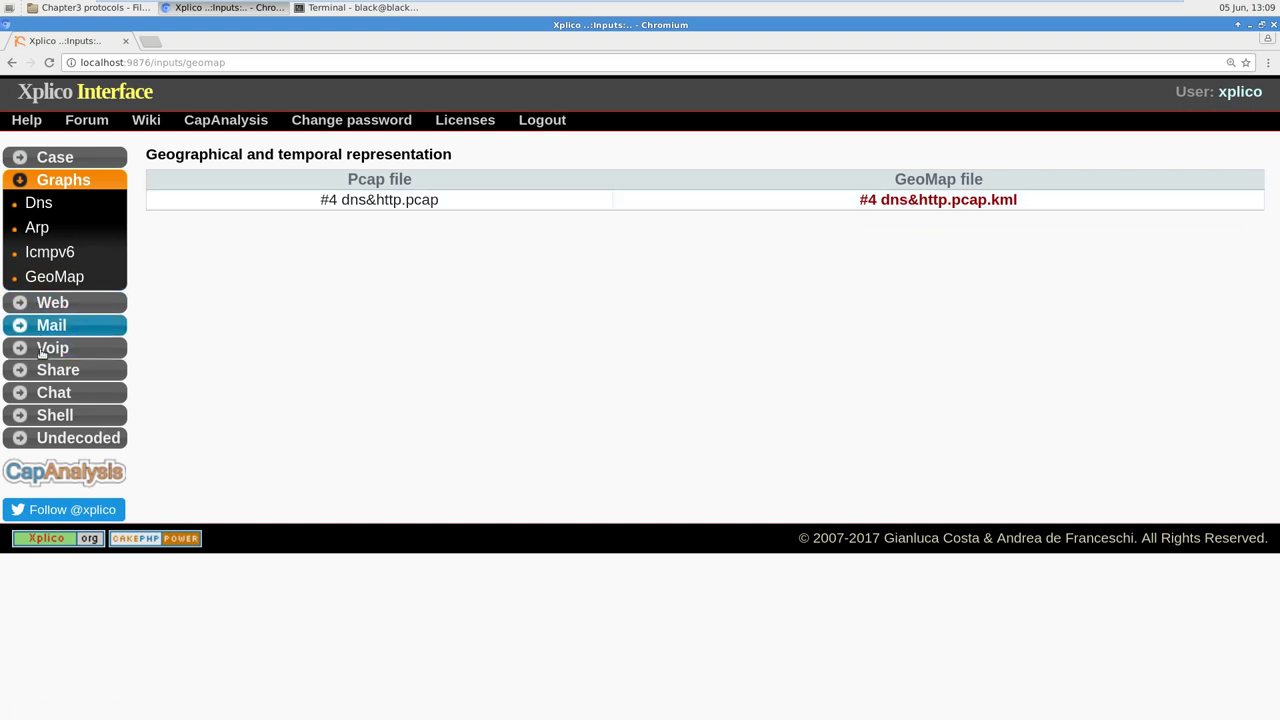
pyautogui.click(75, 302)
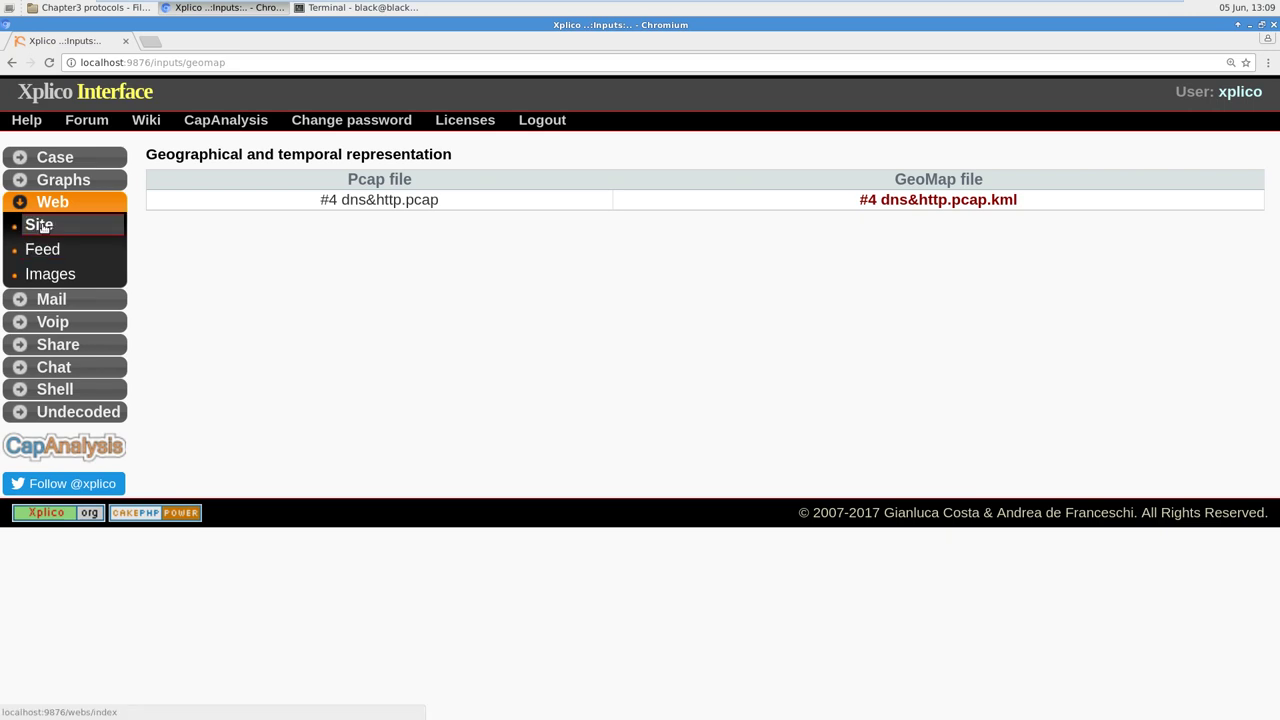
# Step: Bring up the Web Site list of captured URLs and look over its first rows
pyautogui.click(52, 225)
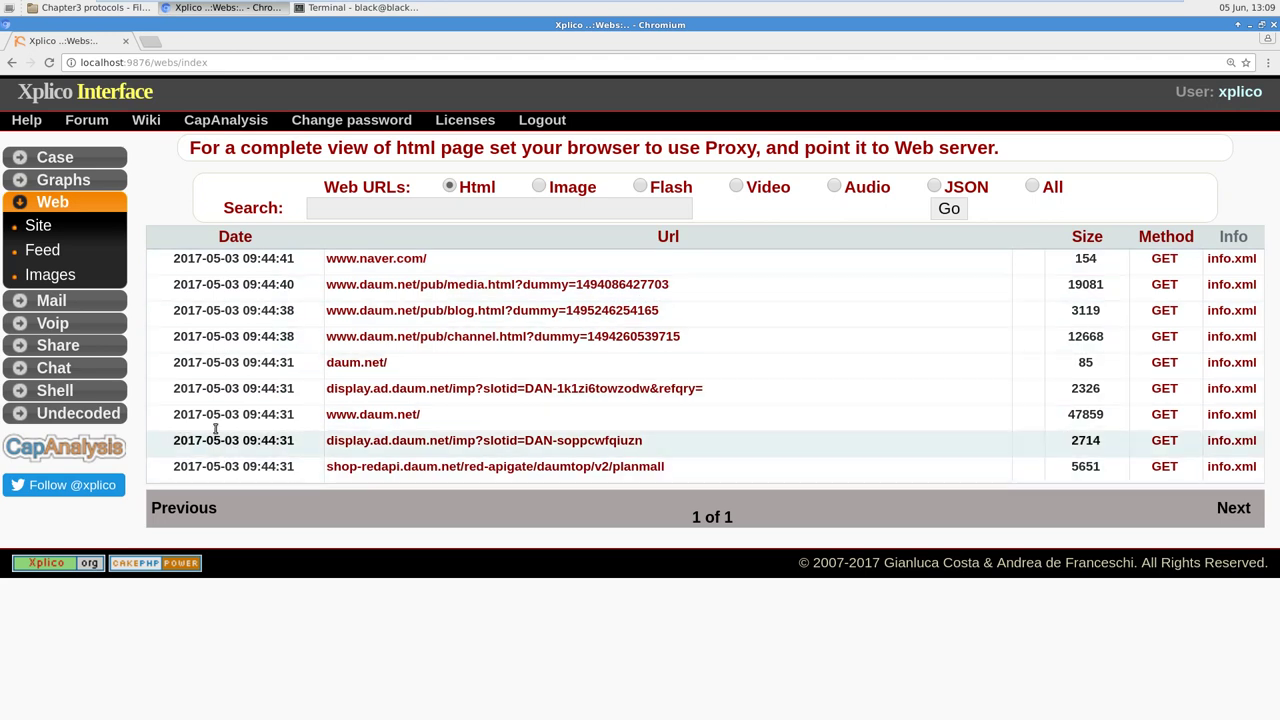
pyautogui.moveTo(181, 258); pyautogui.dragTo(651, 414)
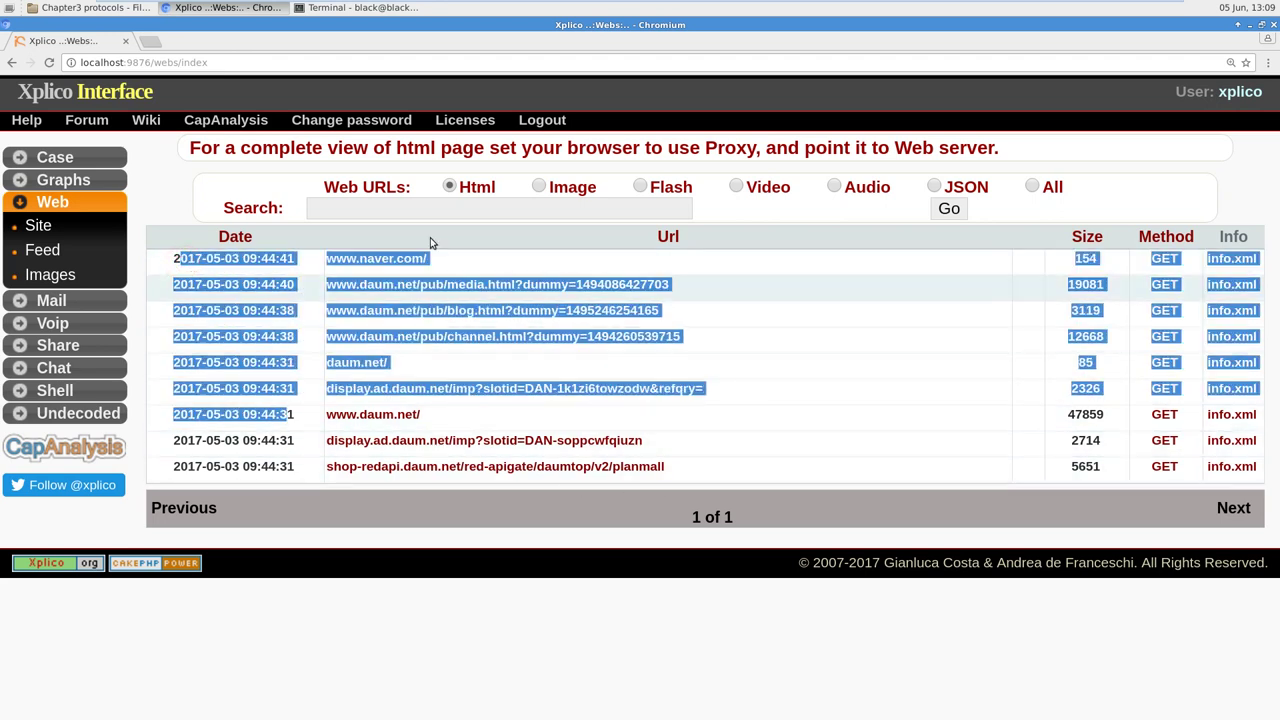
pyautogui.click(766, 331)
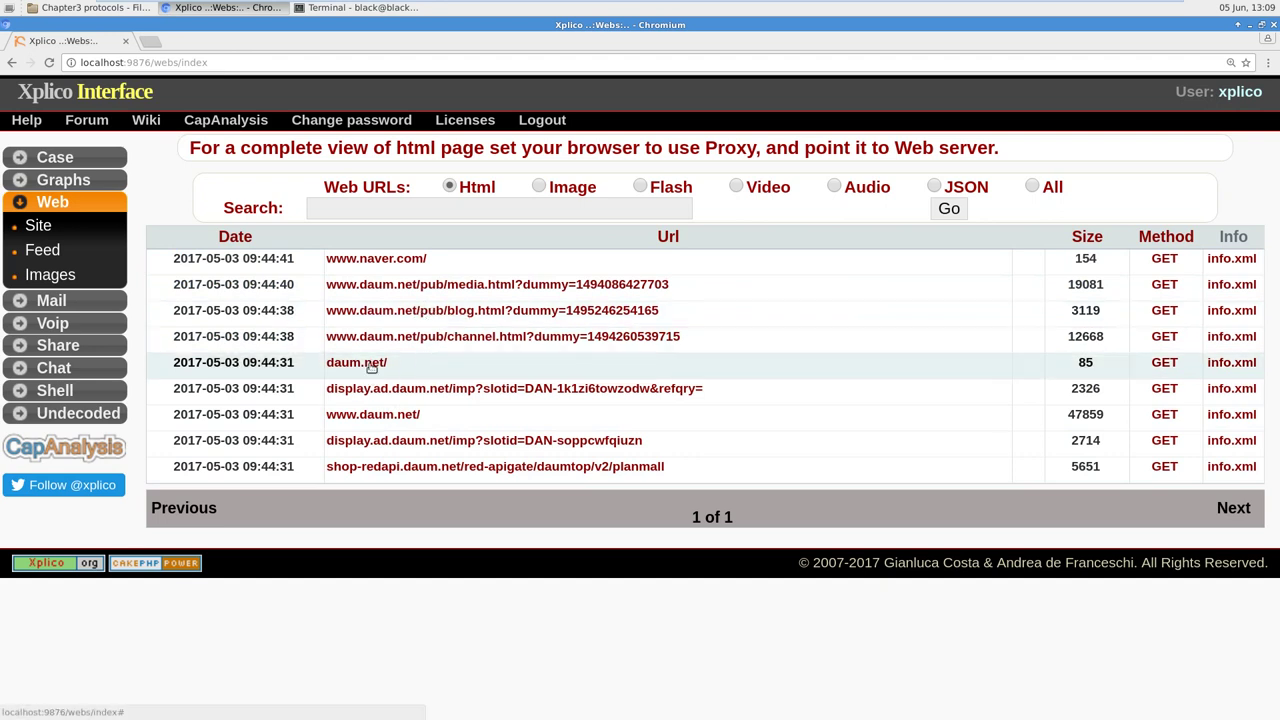
pyautogui.click(388, 418)
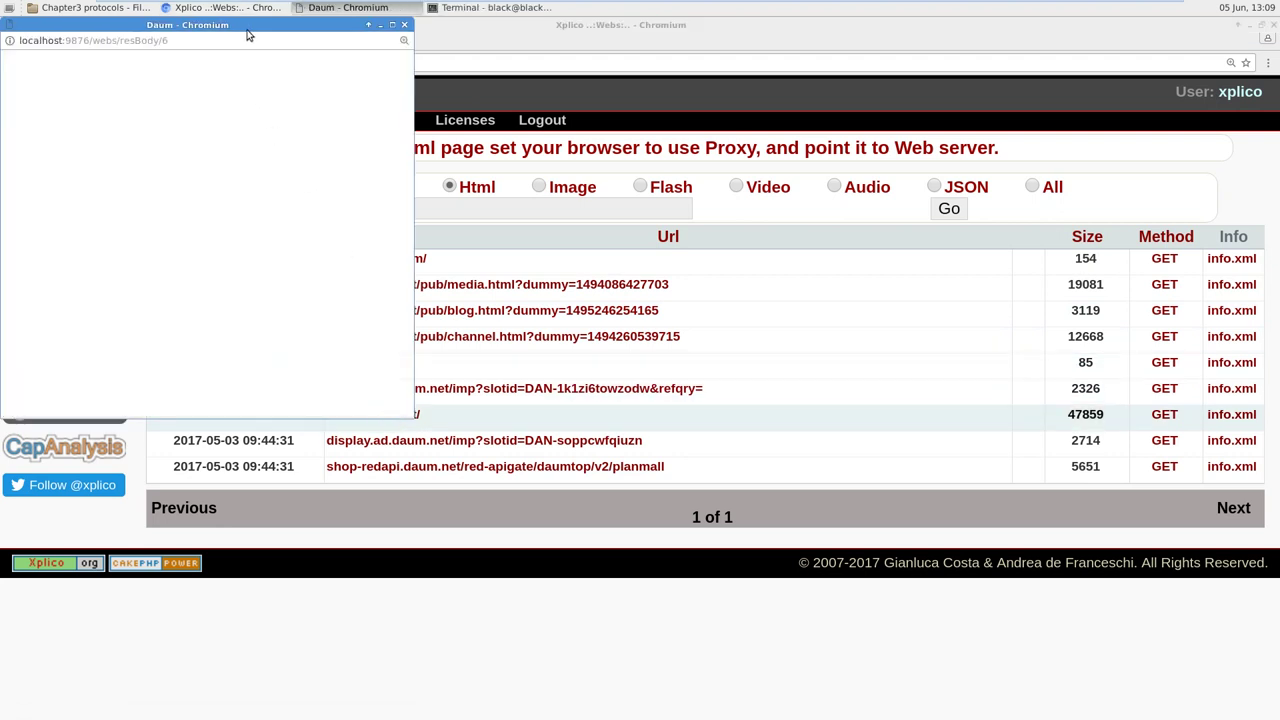
pyautogui.moveTo(248, 31); pyautogui.dragTo(649, 70)
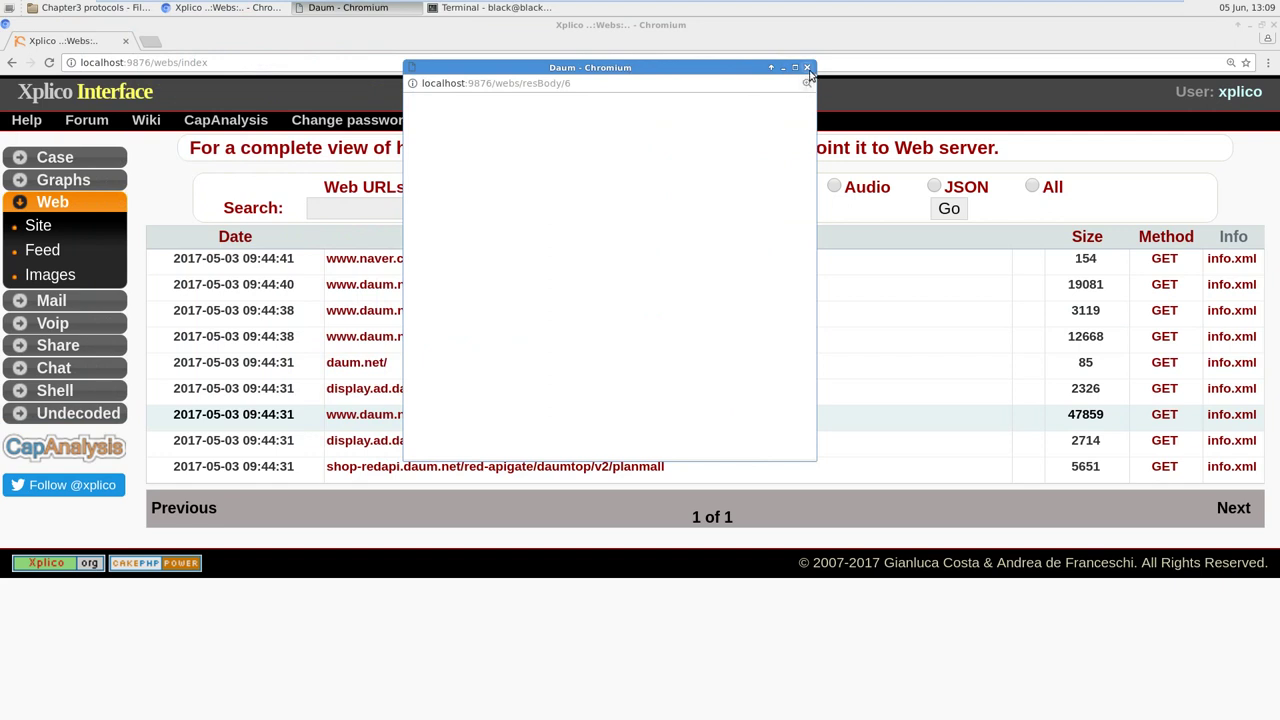
pyautogui.click(809, 70)
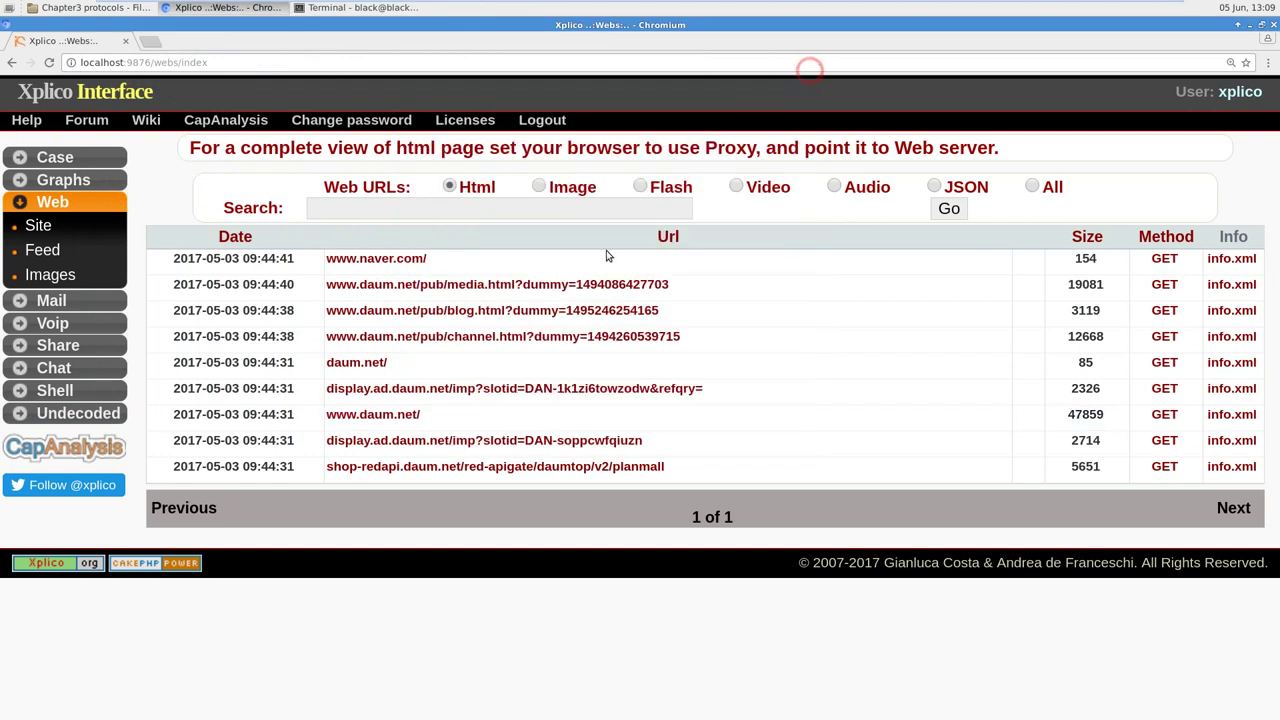
pyautogui.click(402, 416)
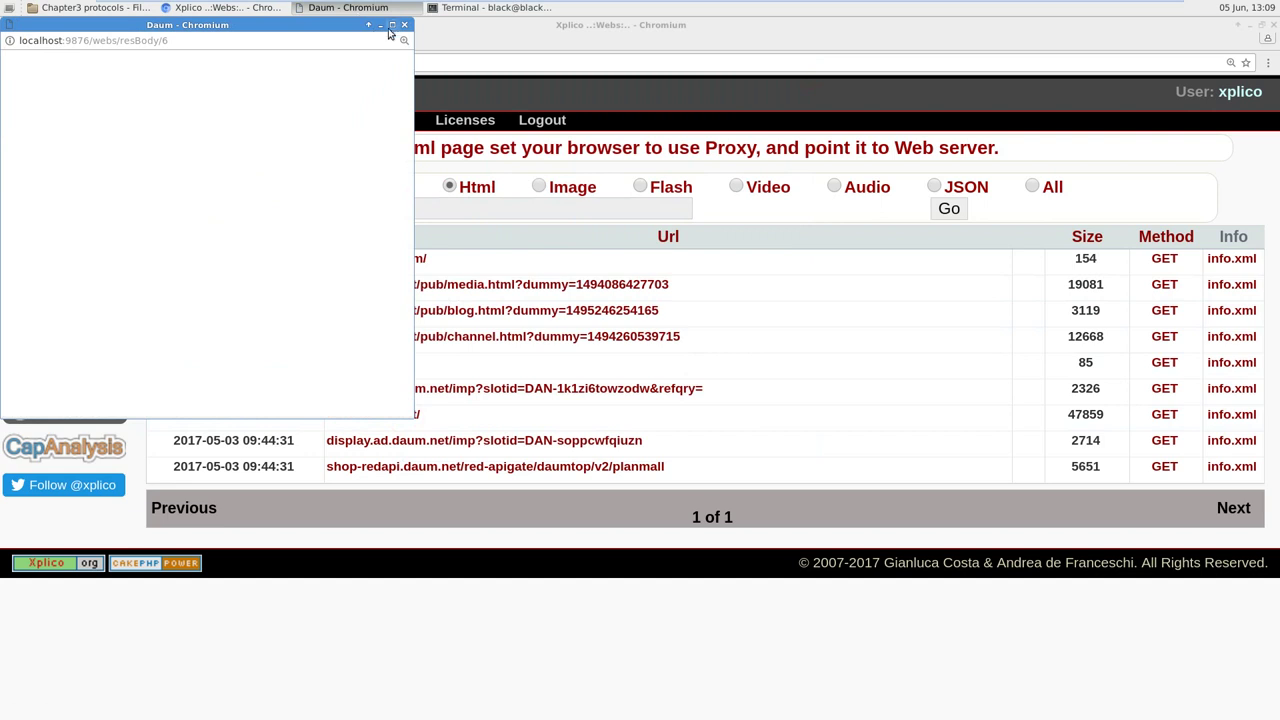
pyautogui.click(405, 29)
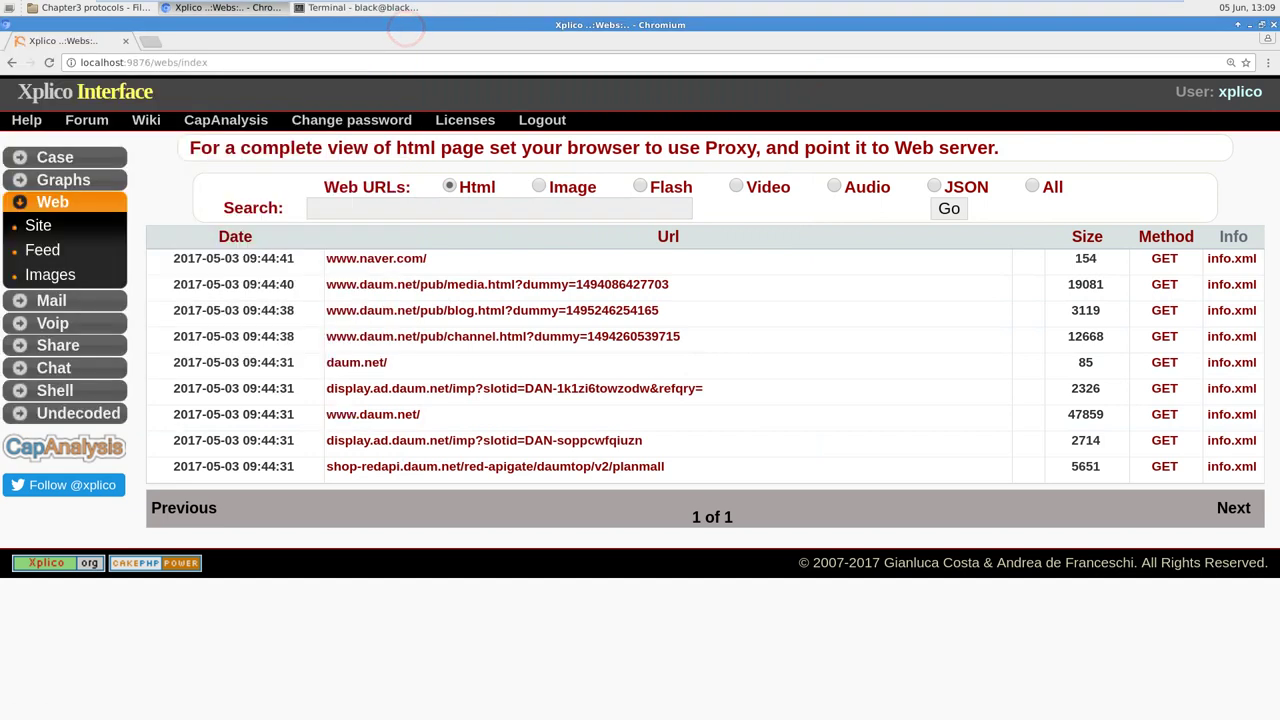
pyautogui.click(585, 338)
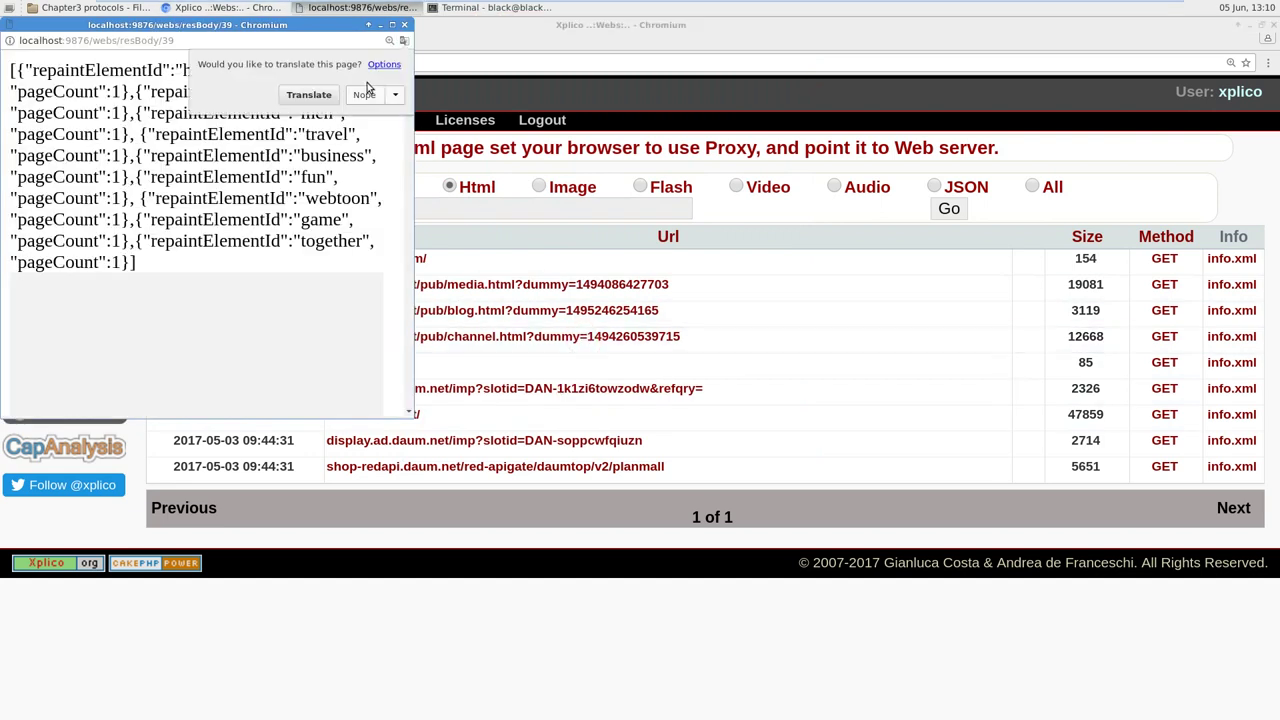
pyautogui.click(309, 96)
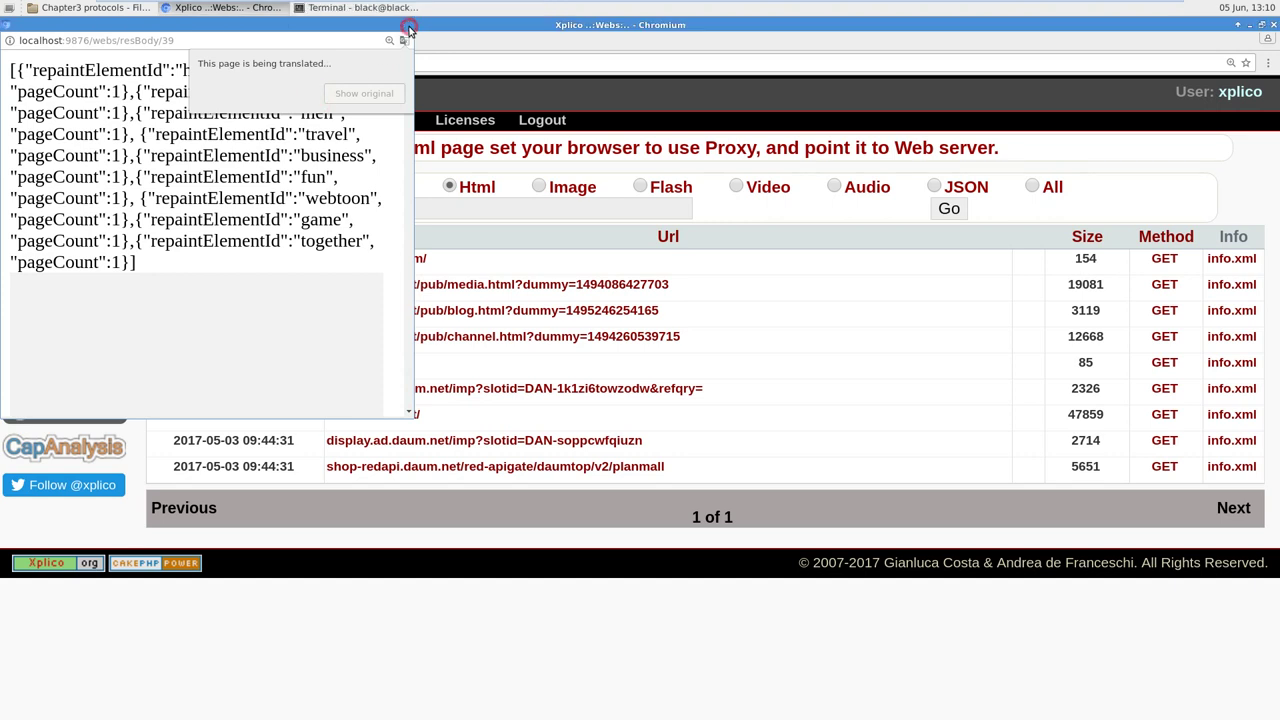
pyautogui.click(404, 25)
pyautogui.click(414, 259)
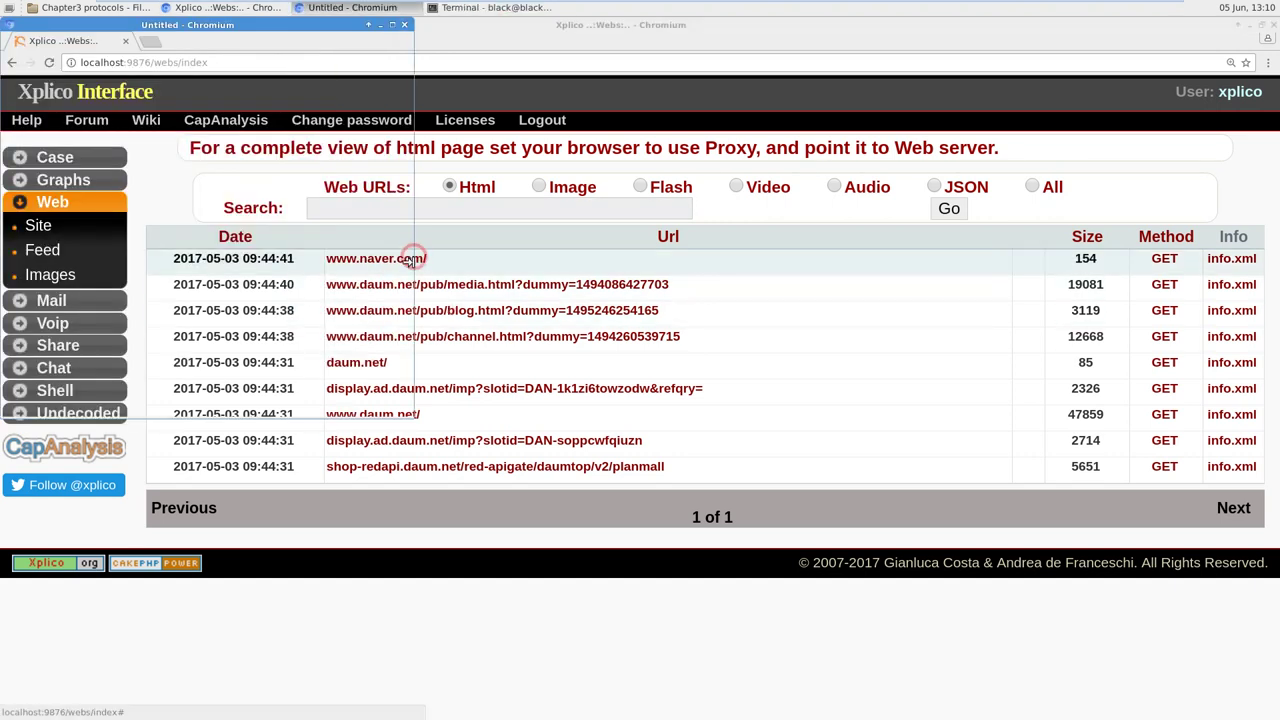
pyautogui.hotkey('ctrl', 'a')
pyautogui.click(223, 129)
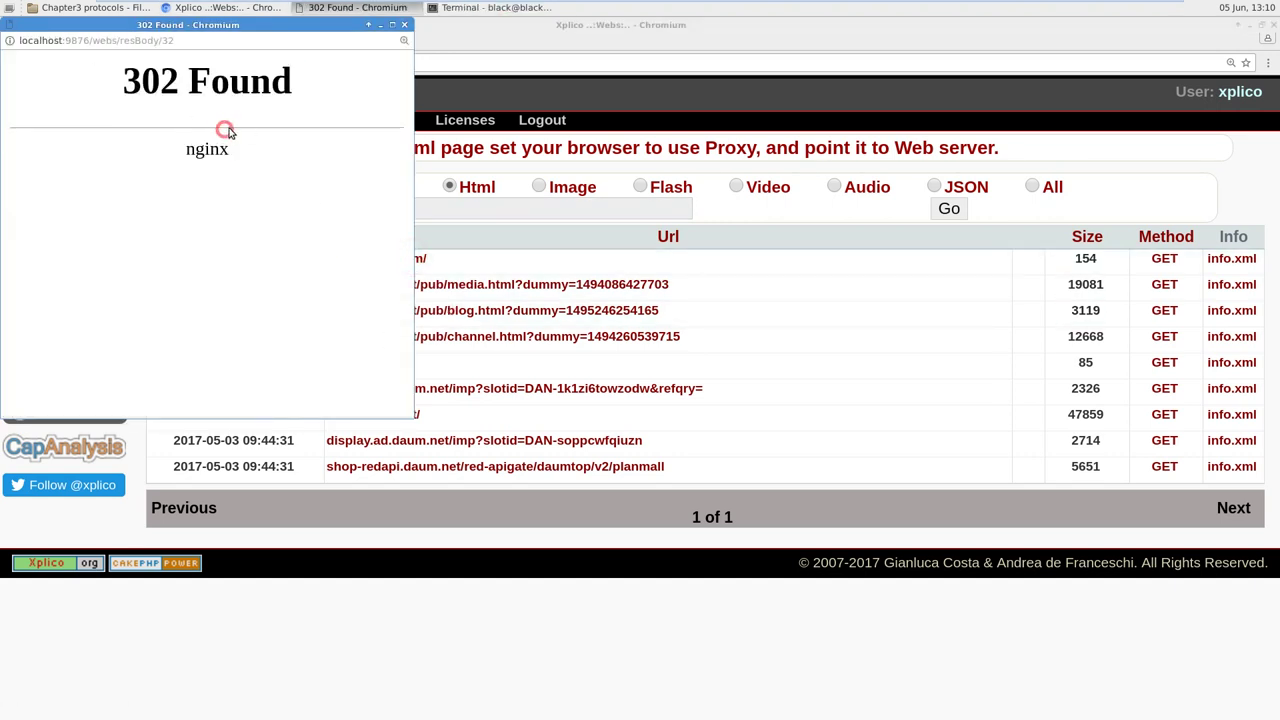
pyautogui.moveTo(269, 149); pyautogui.dragTo(120, 80)
pyautogui.click(255, 173)
pyautogui.moveTo(307, 27); pyautogui.dragTo(803, 174)
pyautogui.moveTo(796, 324); pyautogui.dragTo(661, 259)
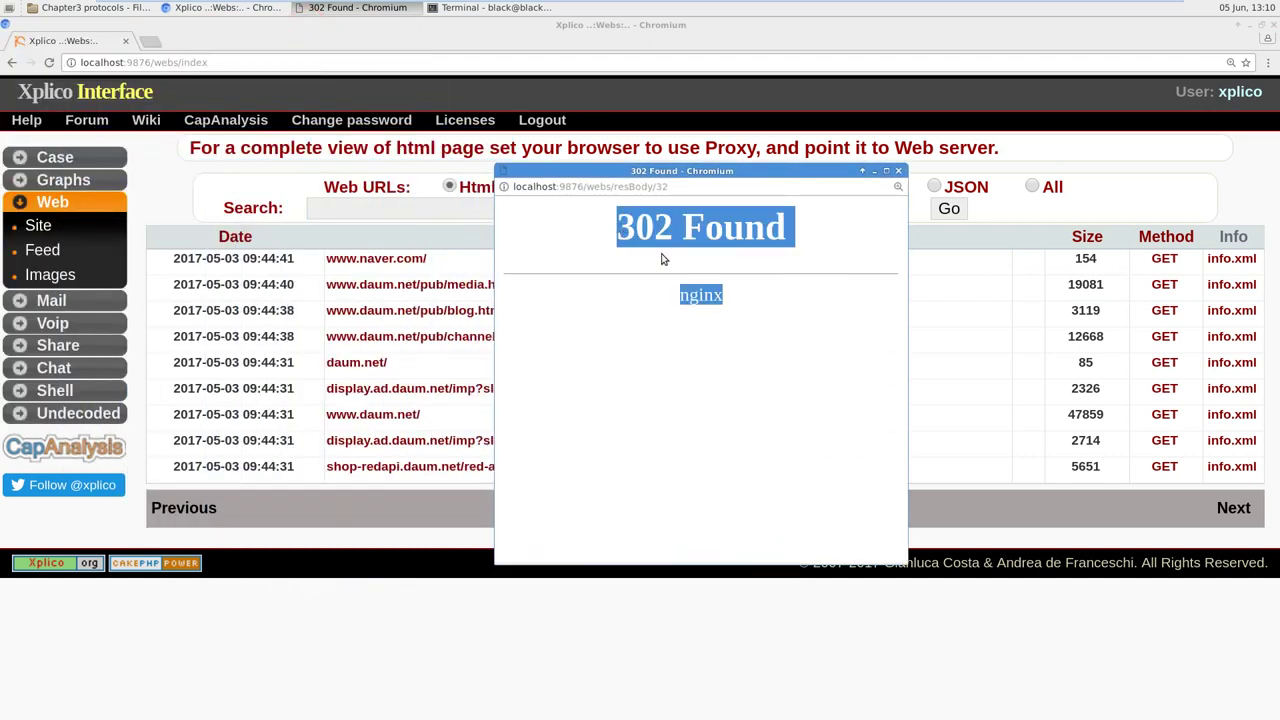
pyautogui.click(783, 236)
pyautogui.click(896, 172)
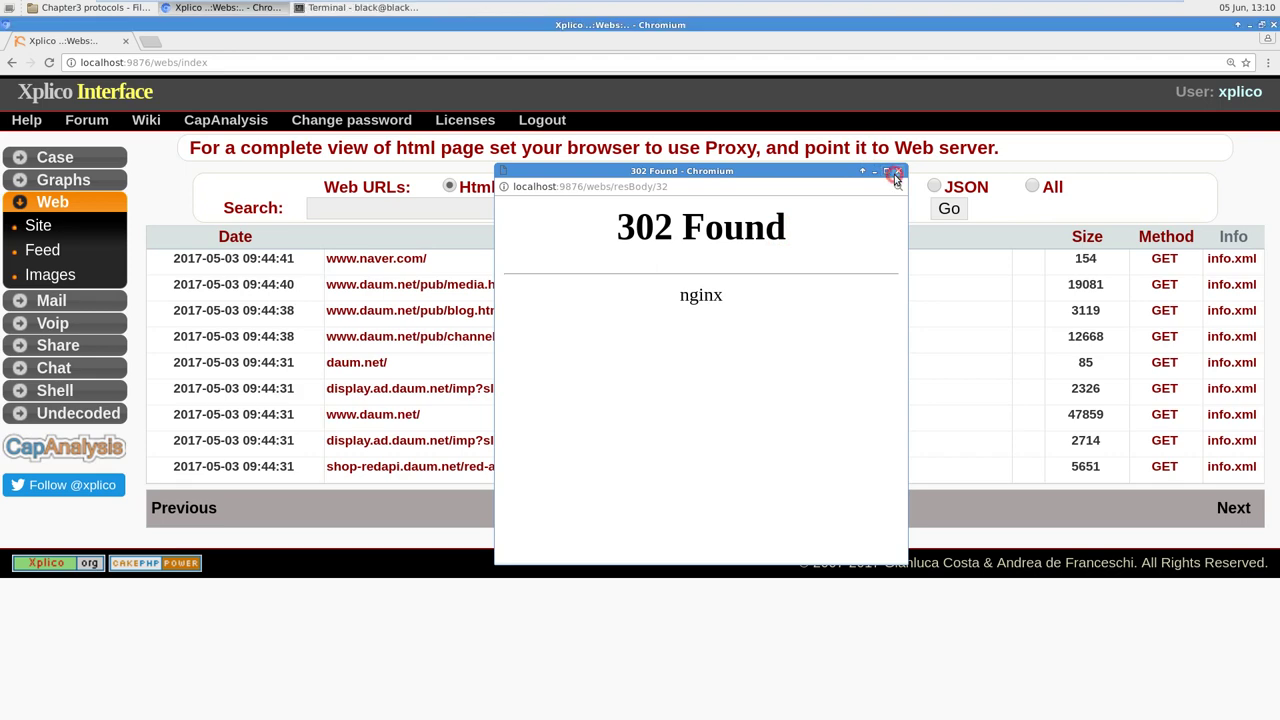
pyautogui.click(614, 290)
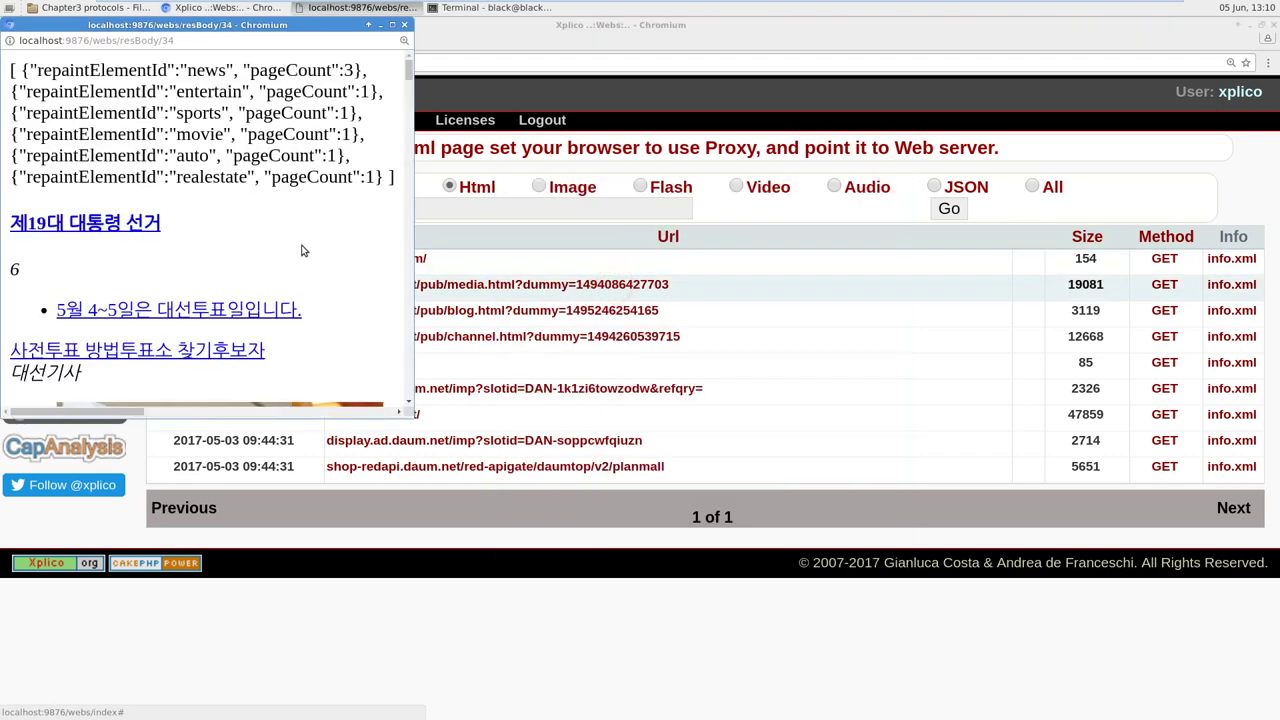
pyautogui.scroll(-2, 263, 239)
pyautogui.scroll(-5, 263, 239)
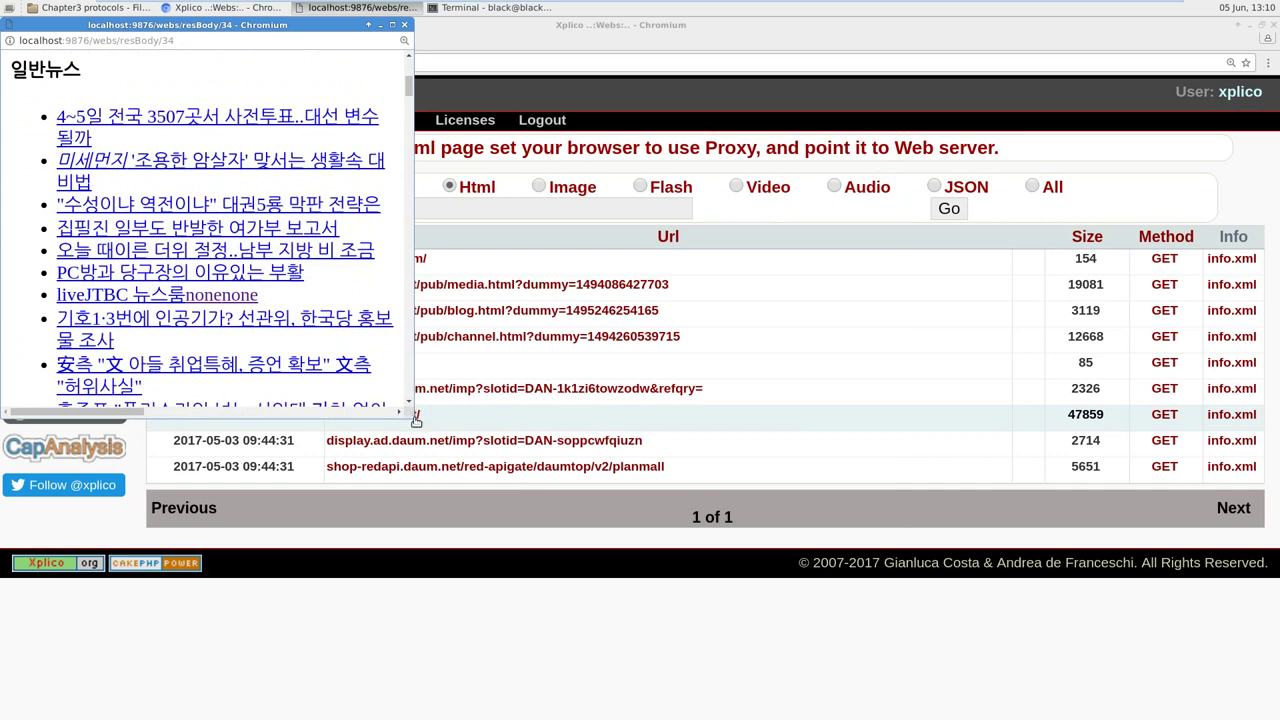
pyautogui.moveTo(408, 411); pyautogui.dragTo(957, 594)
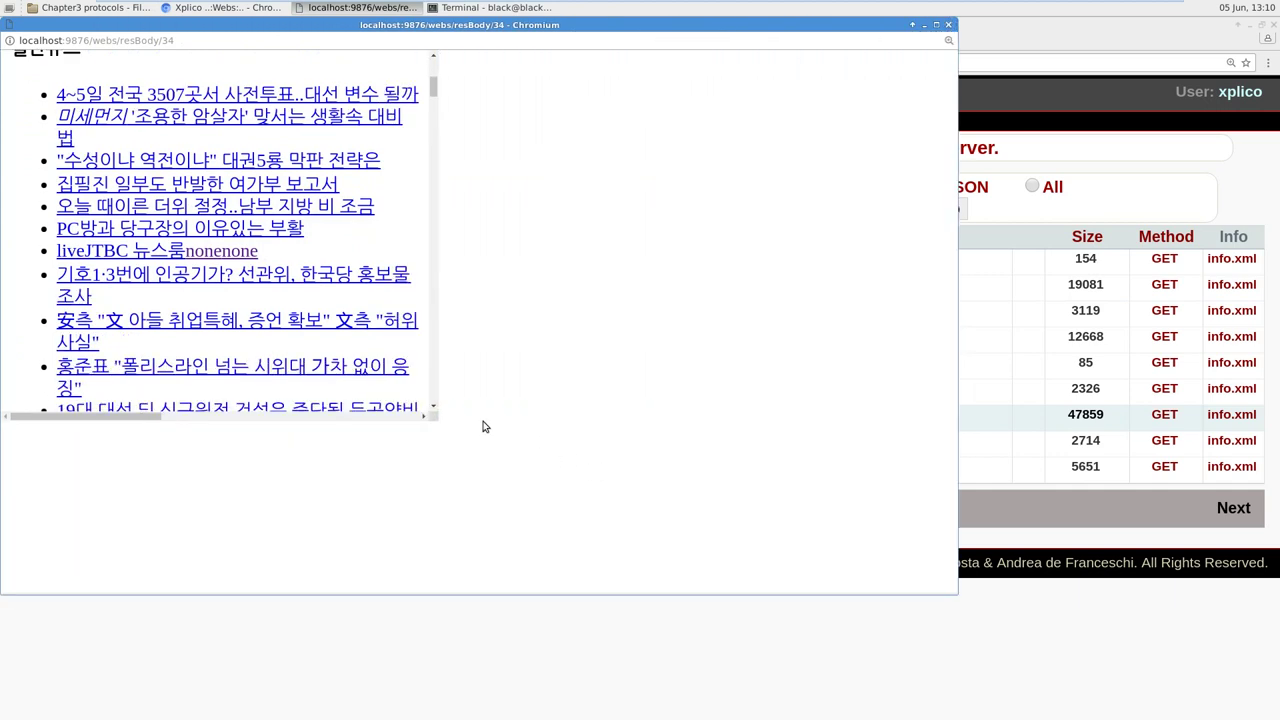
pyautogui.scroll(10, 420, 378)
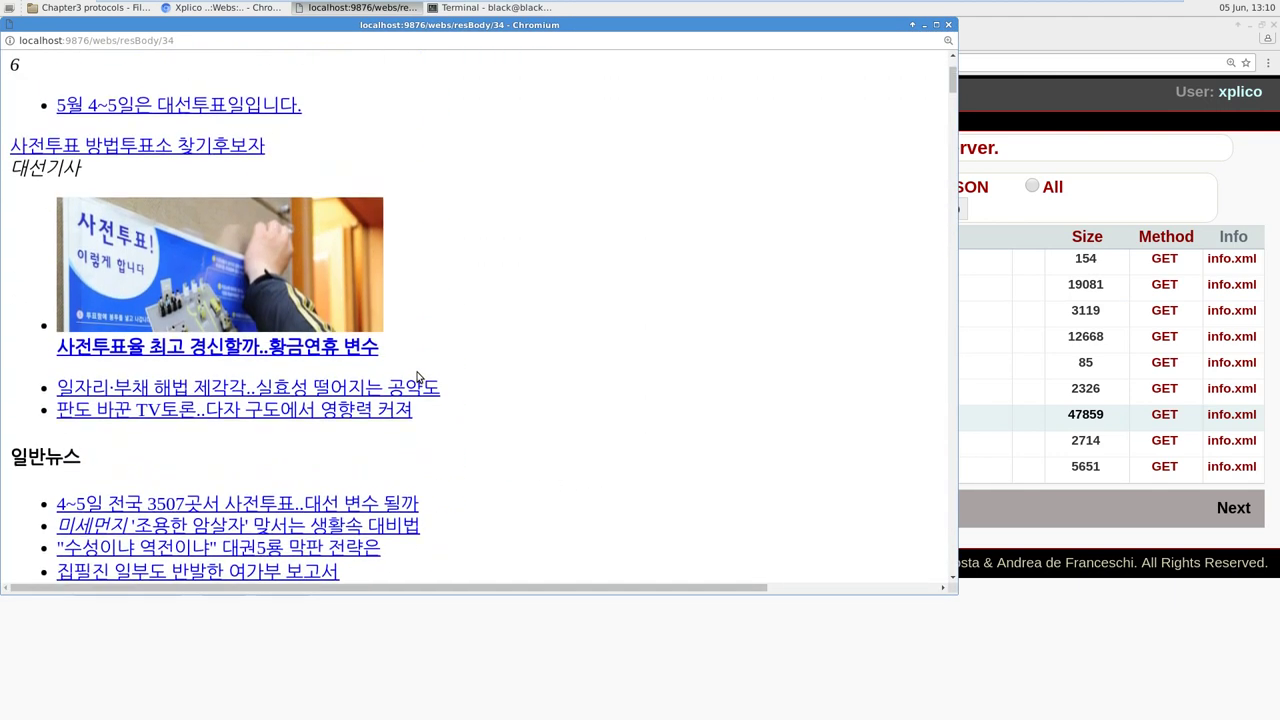
pyautogui.scroll(-13, 419, 377)
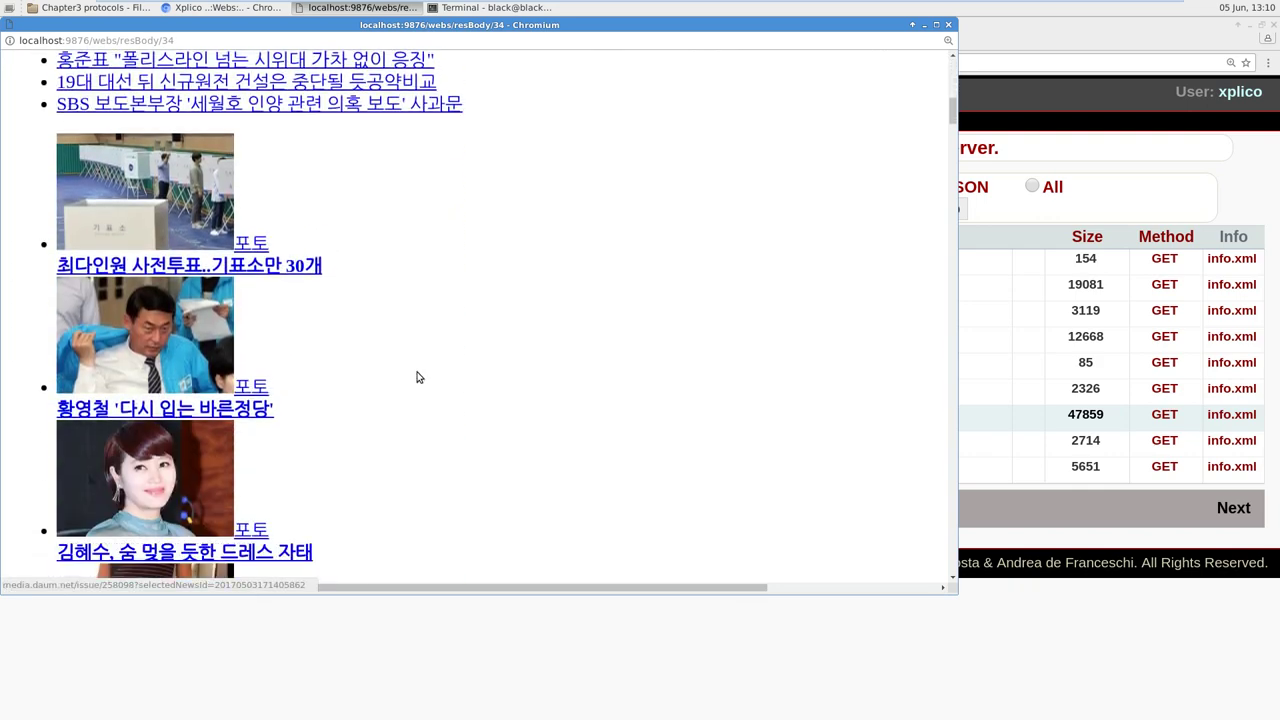
pyautogui.scroll(-15, 419, 377)
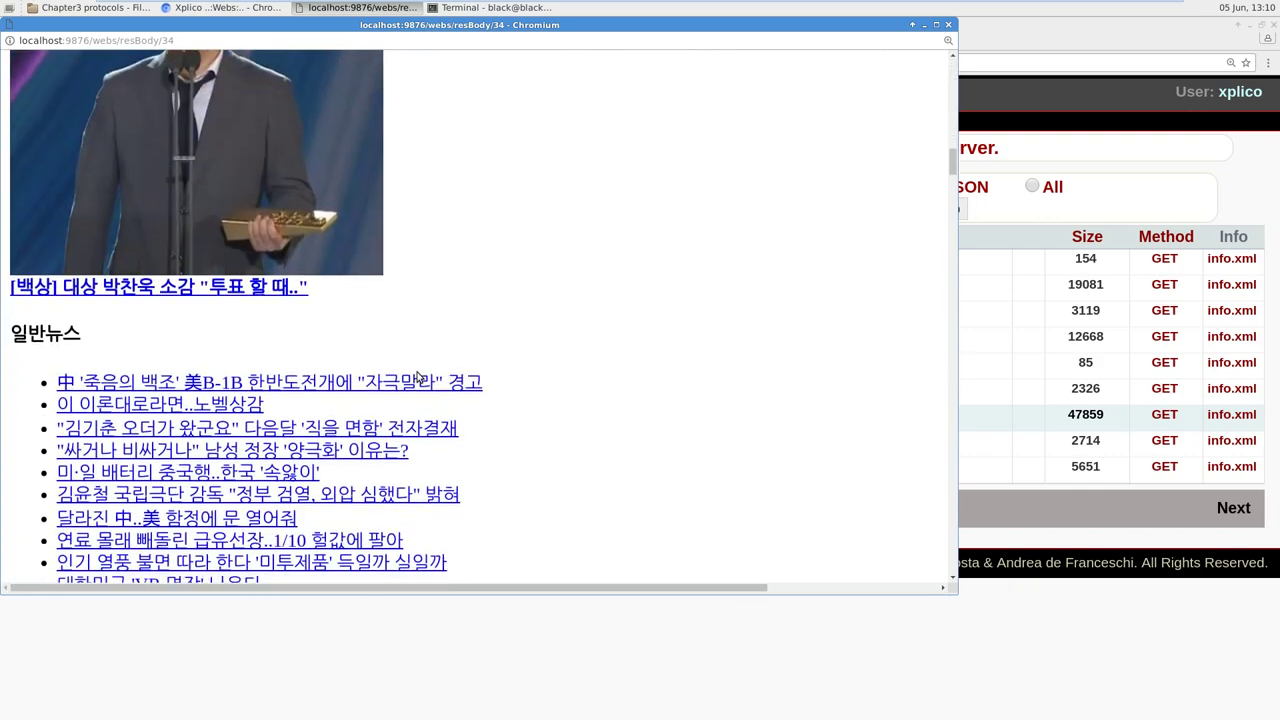
pyautogui.scroll(-3, 400, 142)
# Step: Dismiss the context and window menus, then close the page-body window
pyautogui.rightClick(277, 232)
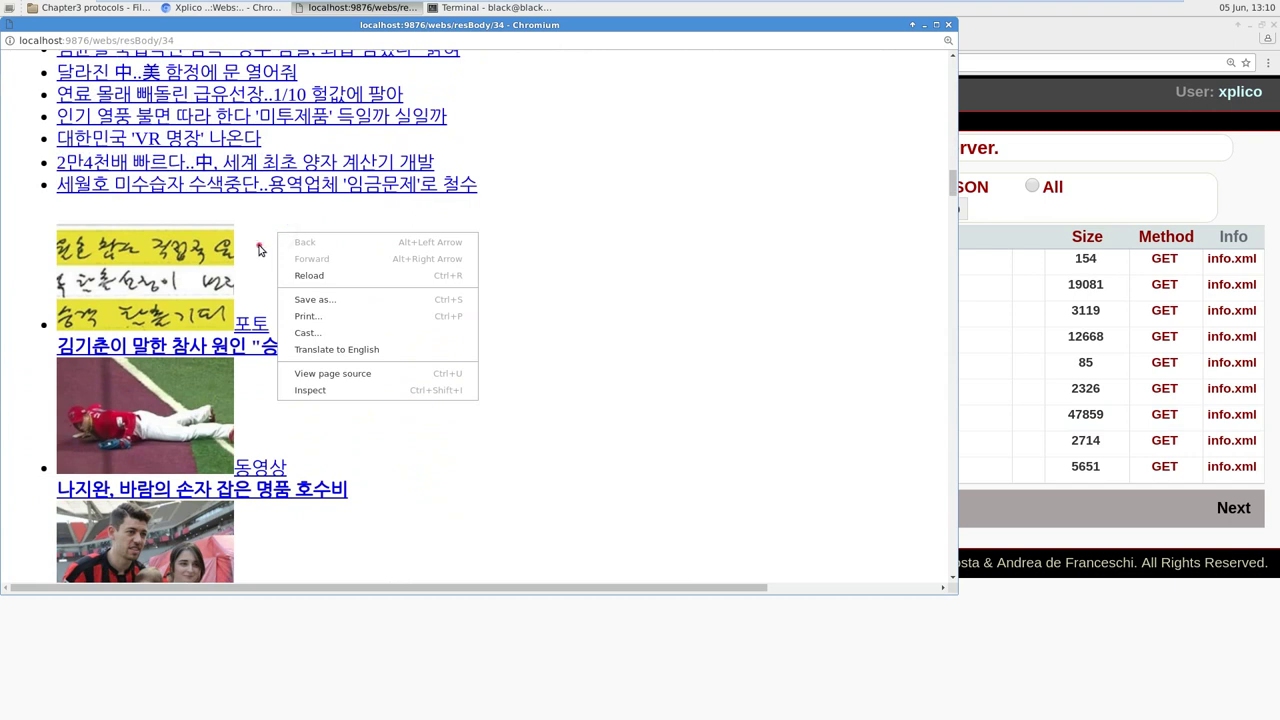
pyautogui.scroll(-6, 258, 249)
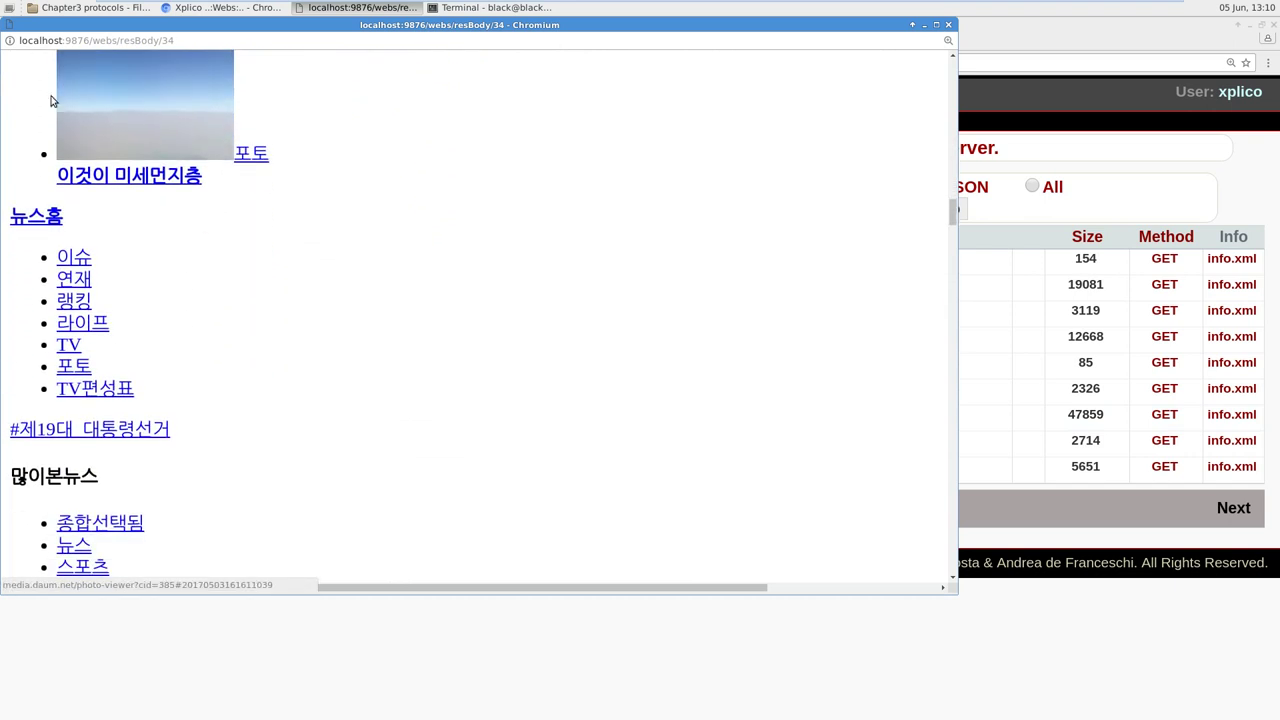
pyautogui.click(7, 27)
pyautogui.click(895, 25)
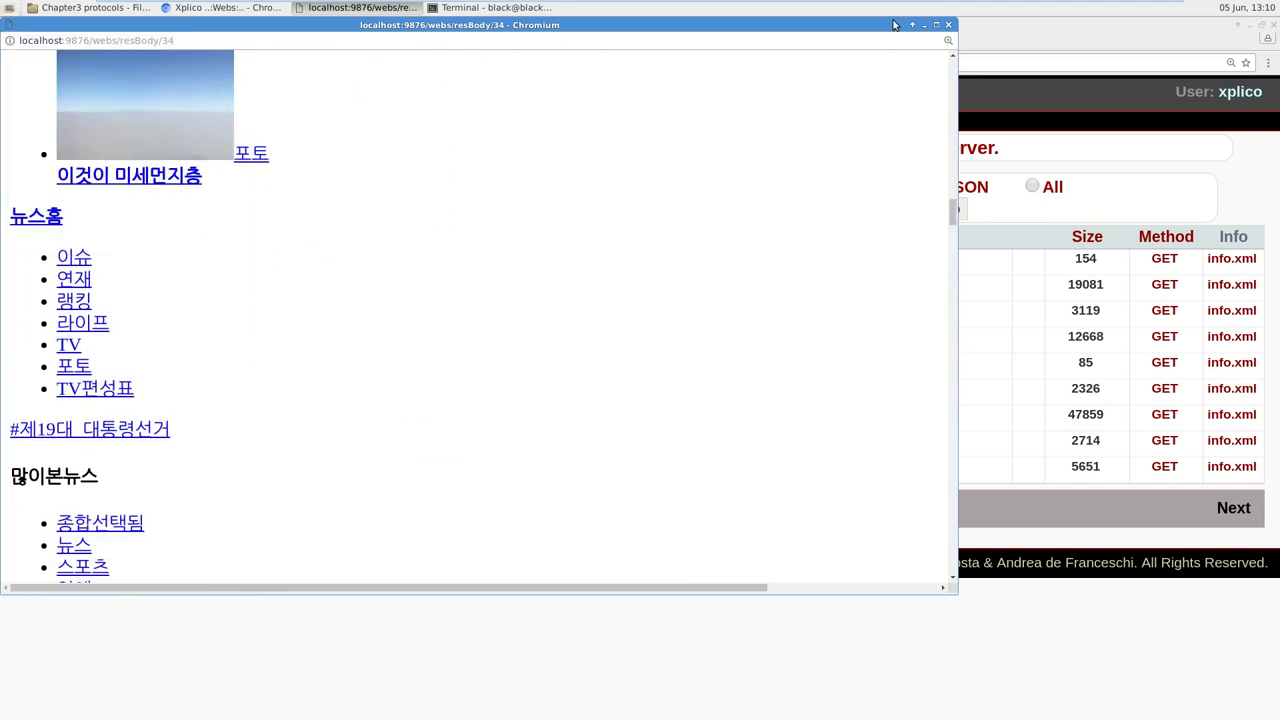
pyautogui.click(947, 25)
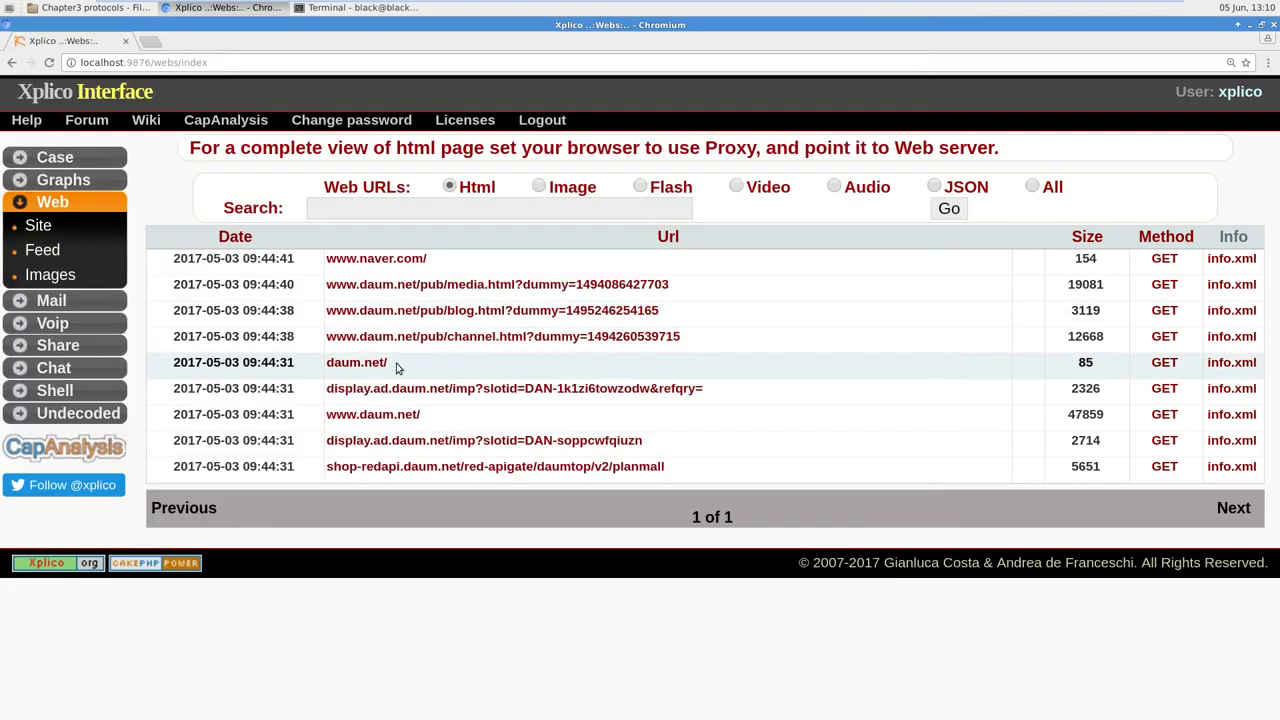
pyautogui.click(366, 363)
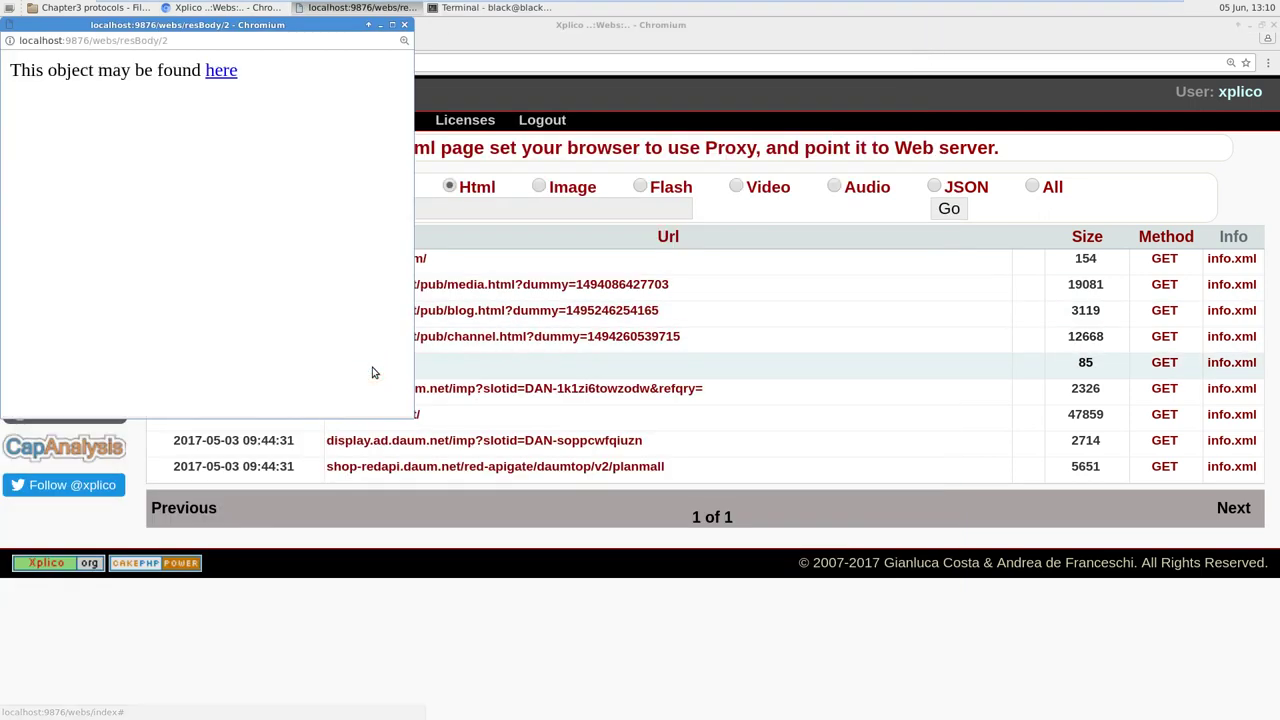
pyautogui.click(404, 26)
pyautogui.click(414, 467)
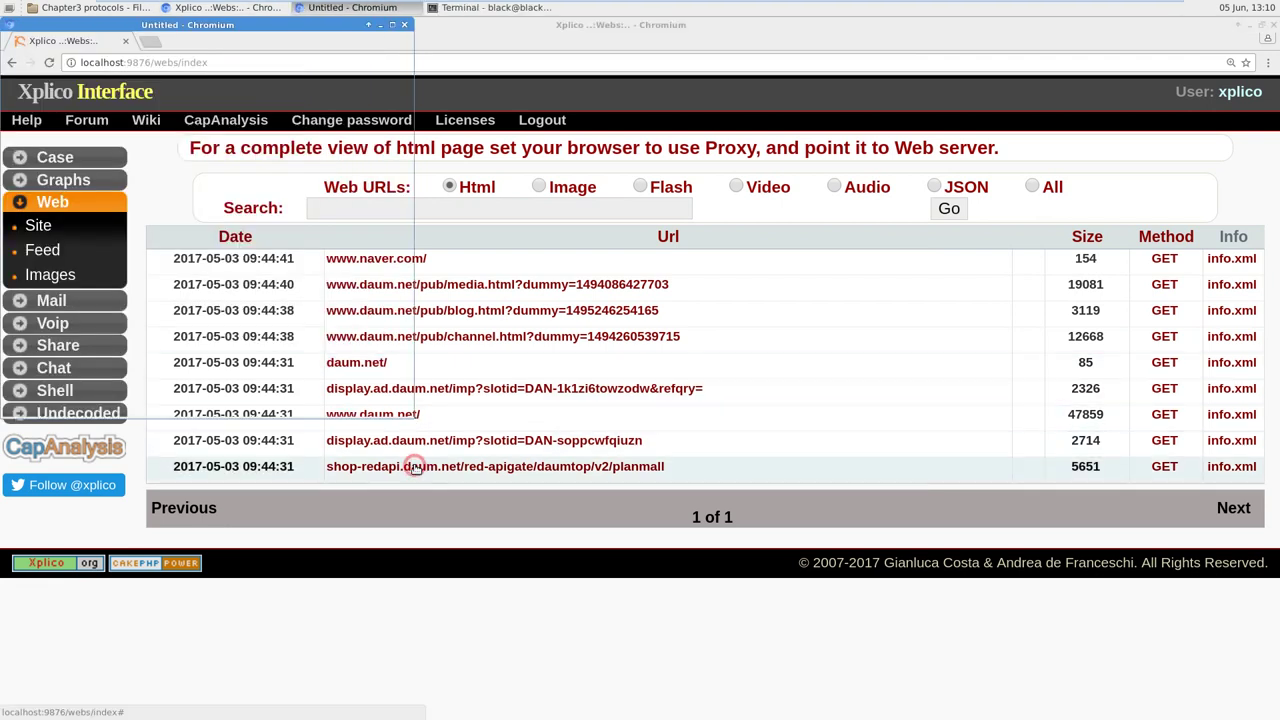
pyautogui.click(365, 97)
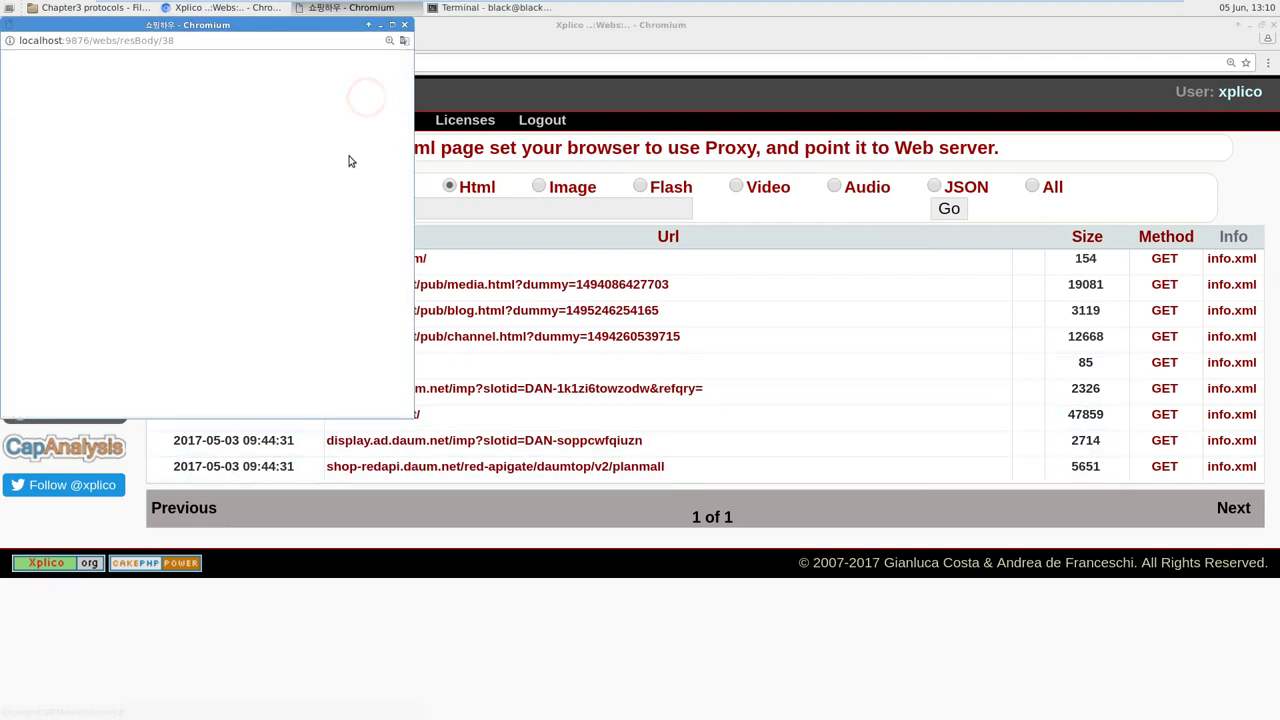
pyautogui.moveTo(230, 28); pyautogui.dragTo(880, 143)
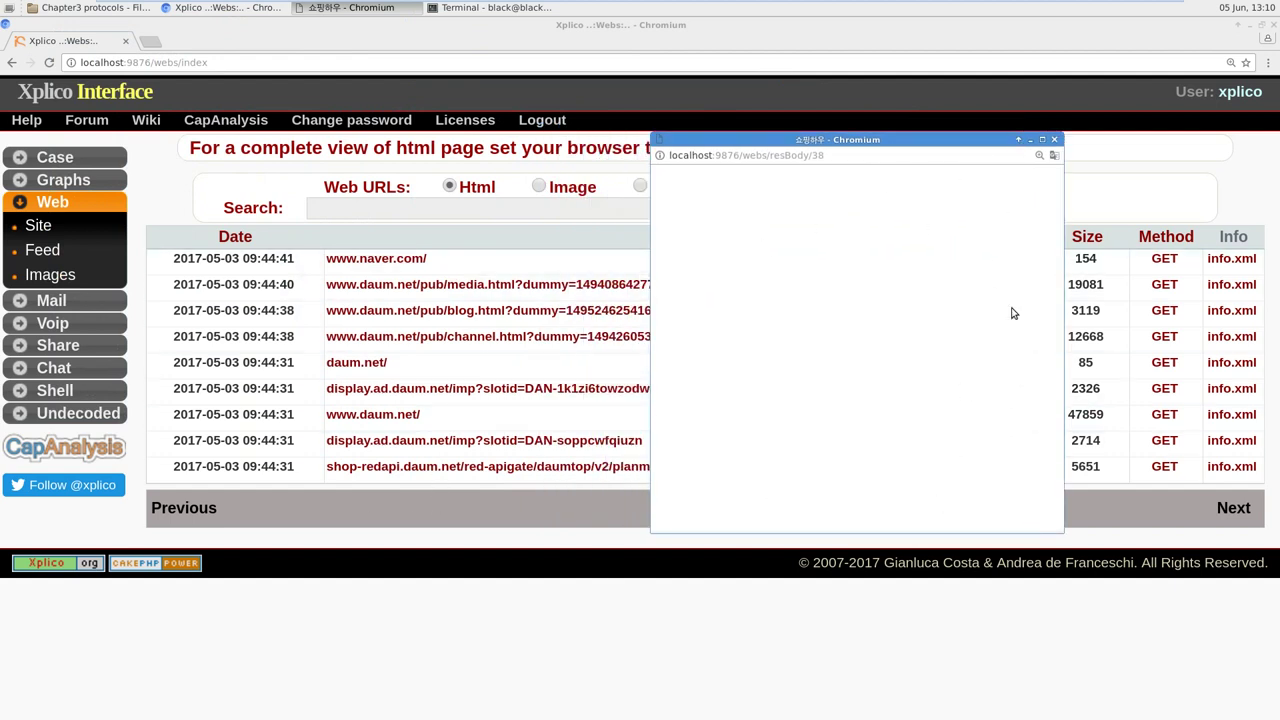
pyautogui.click(1054, 140)
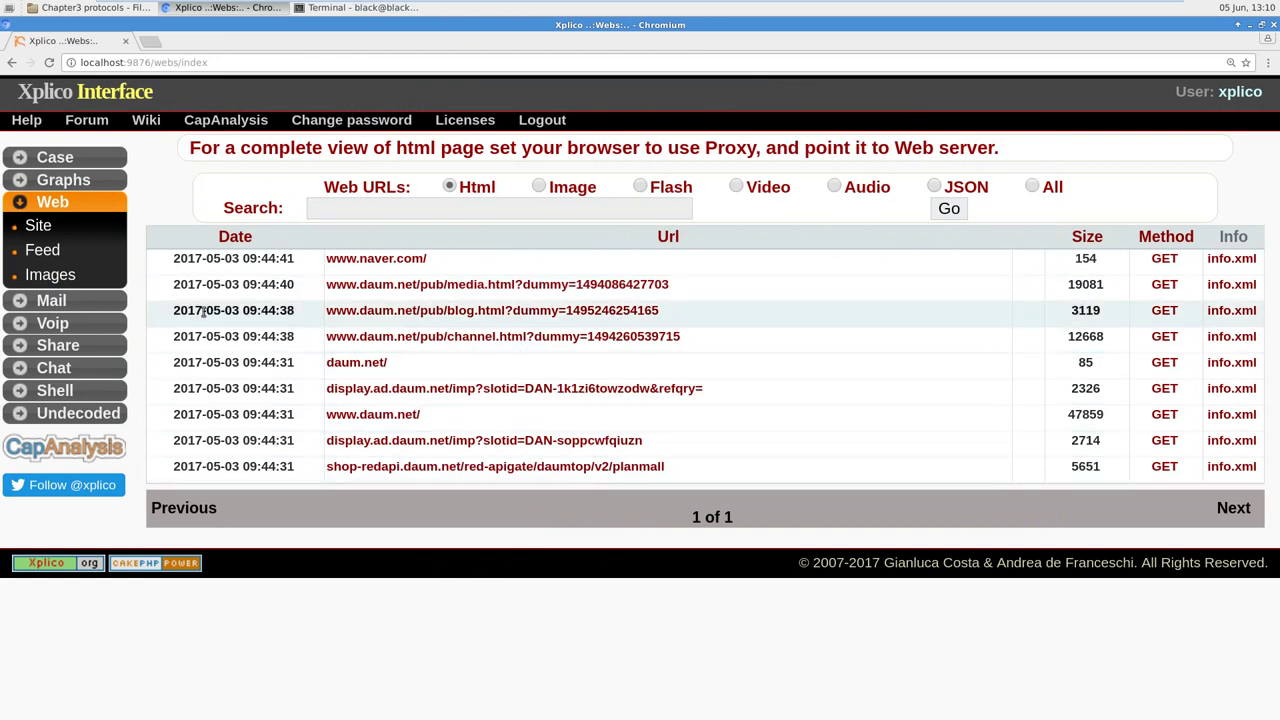
# Step: Show Web Feed and Web Images thumbnails, then expand Mail, Voip, Share, Chat, Shell and Undecoded
pyautogui.click(51, 256)
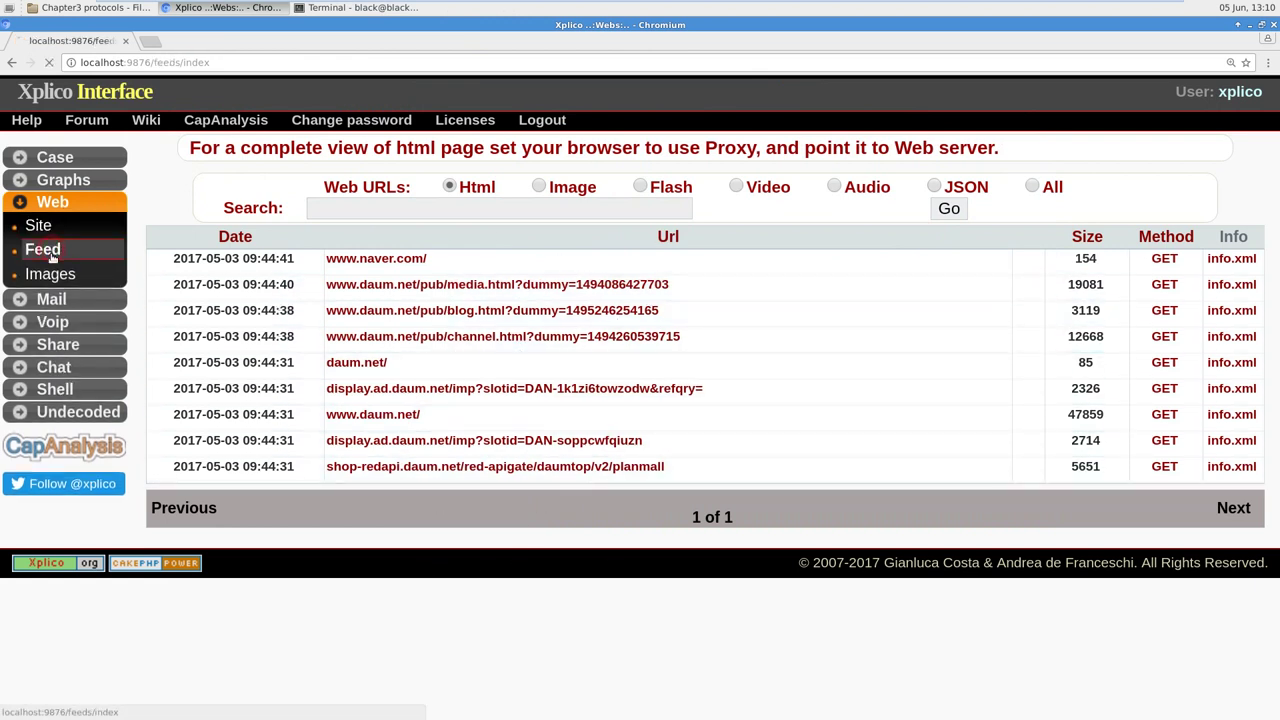
pyautogui.click(52, 276)
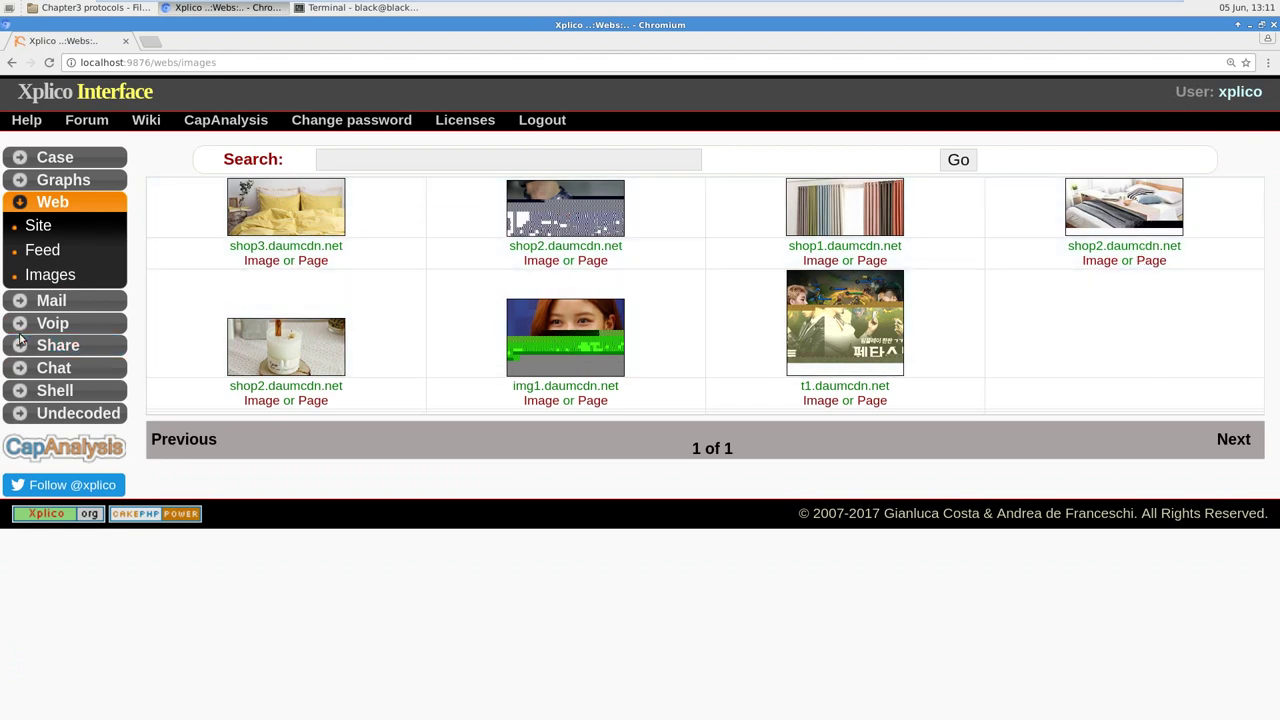
pyautogui.click(60, 298)
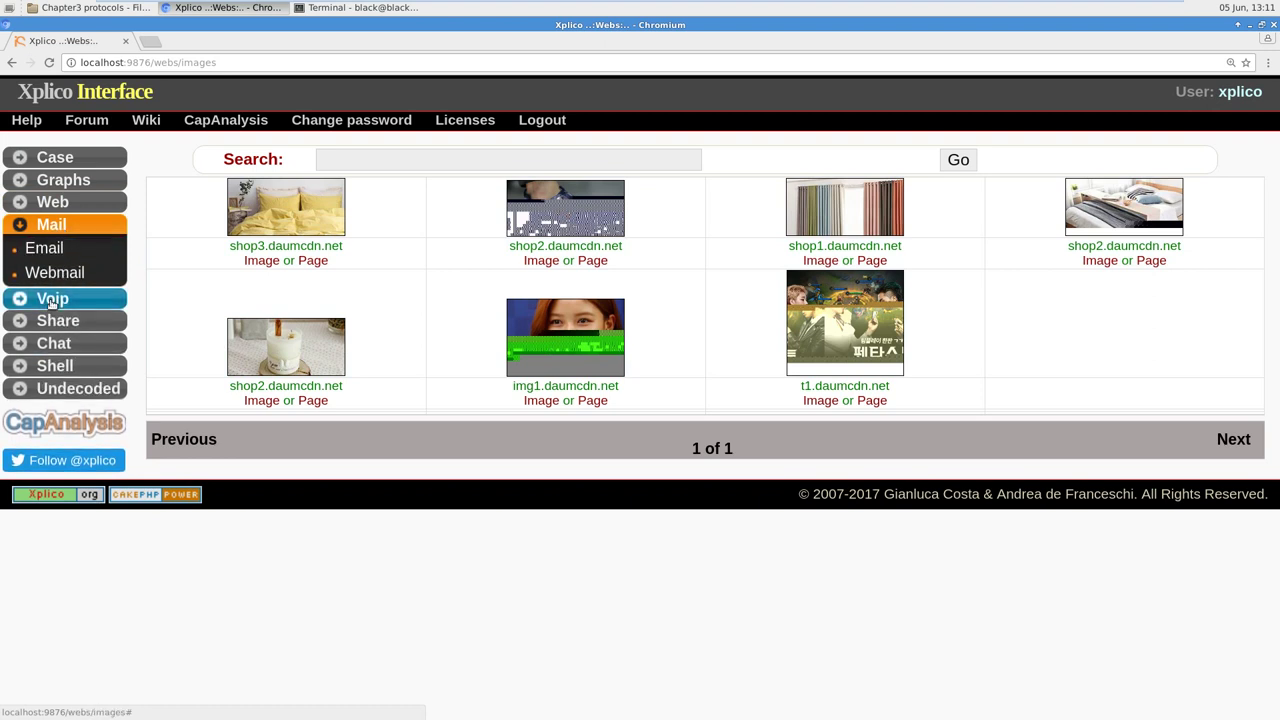
pyautogui.click(50, 298)
pyautogui.click(52, 343)
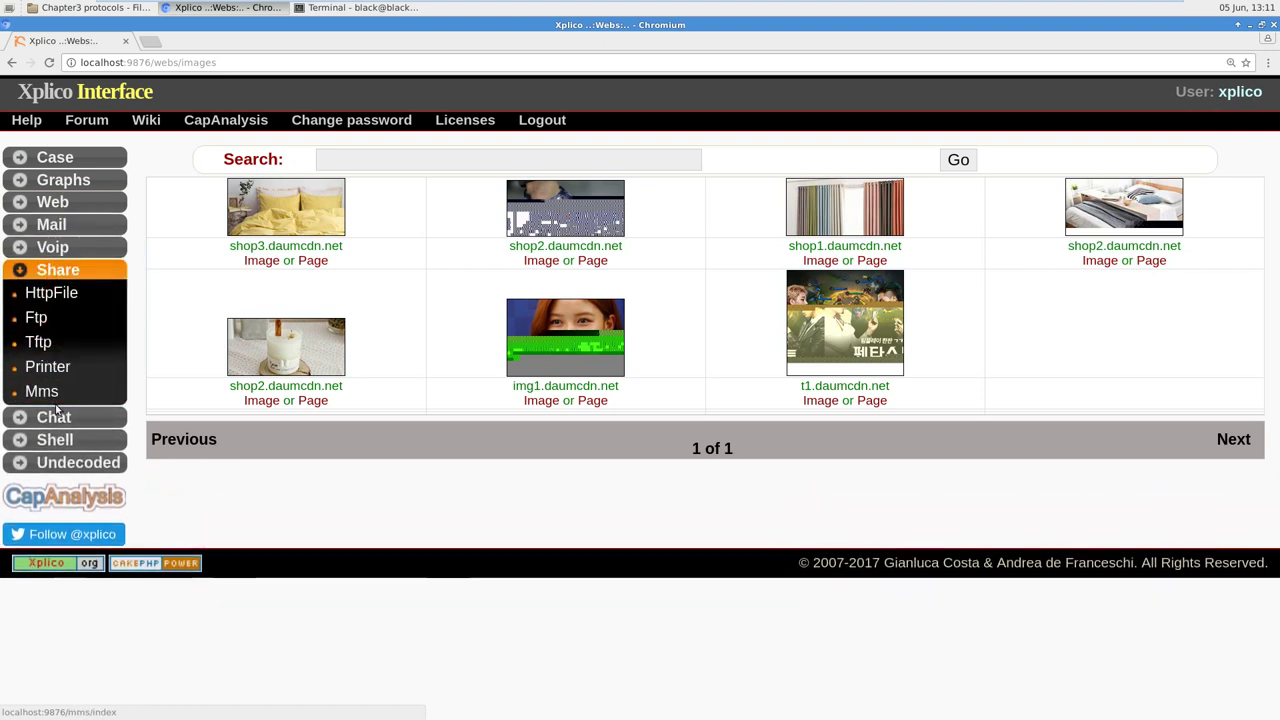
pyautogui.click(54, 416)
pyautogui.click(65, 515)
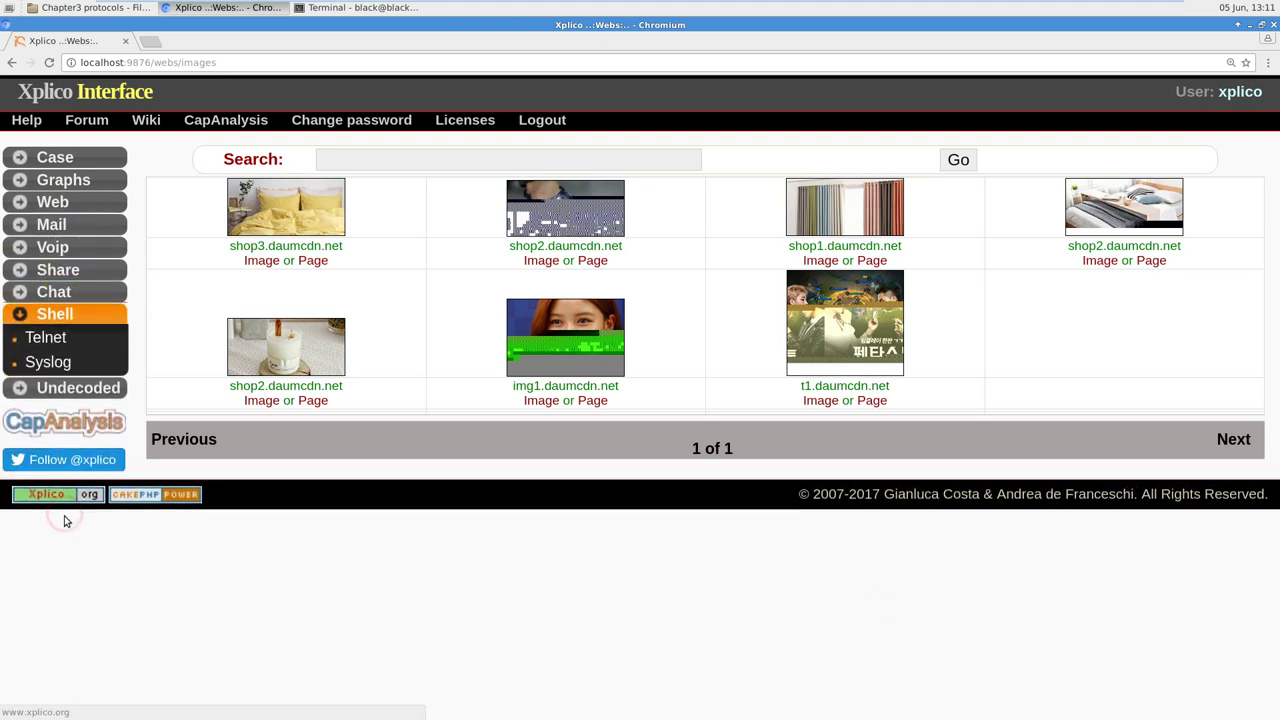
pyautogui.click(35, 391)
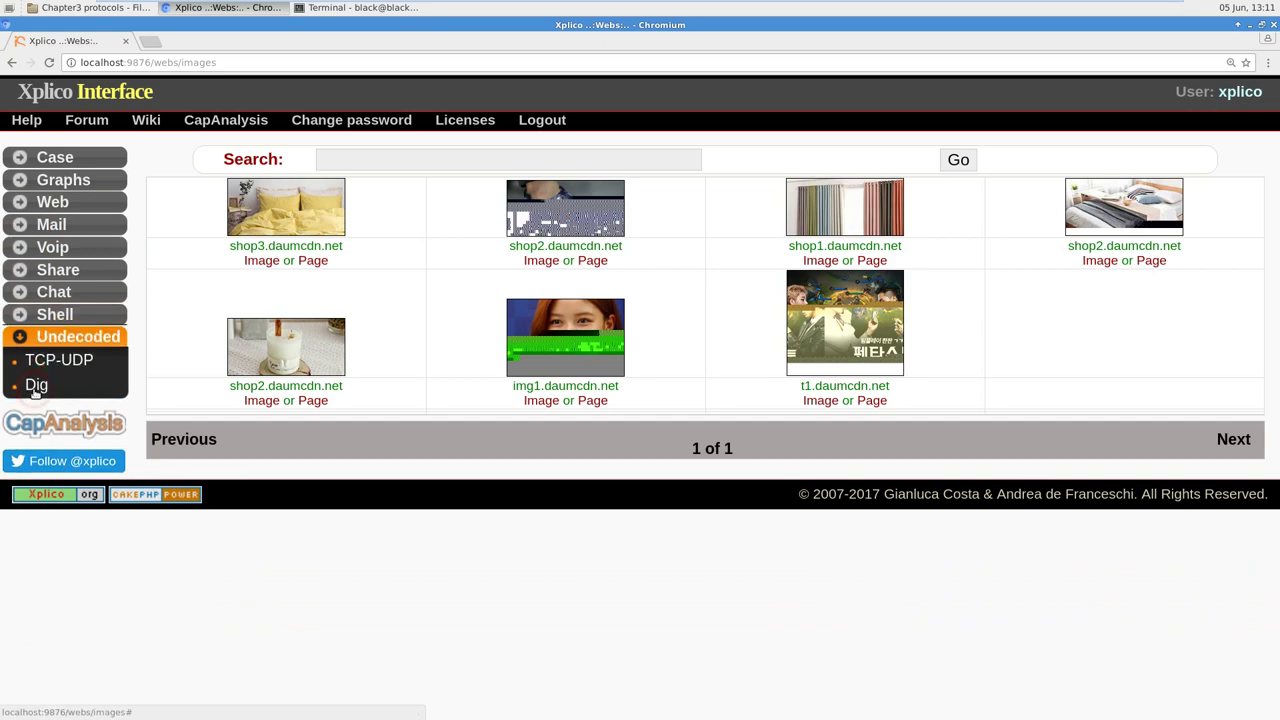
# Step: List the undecoded TCP-UDP connections, page through both pages, and start a find-in-page search
pyautogui.click(59, 362)
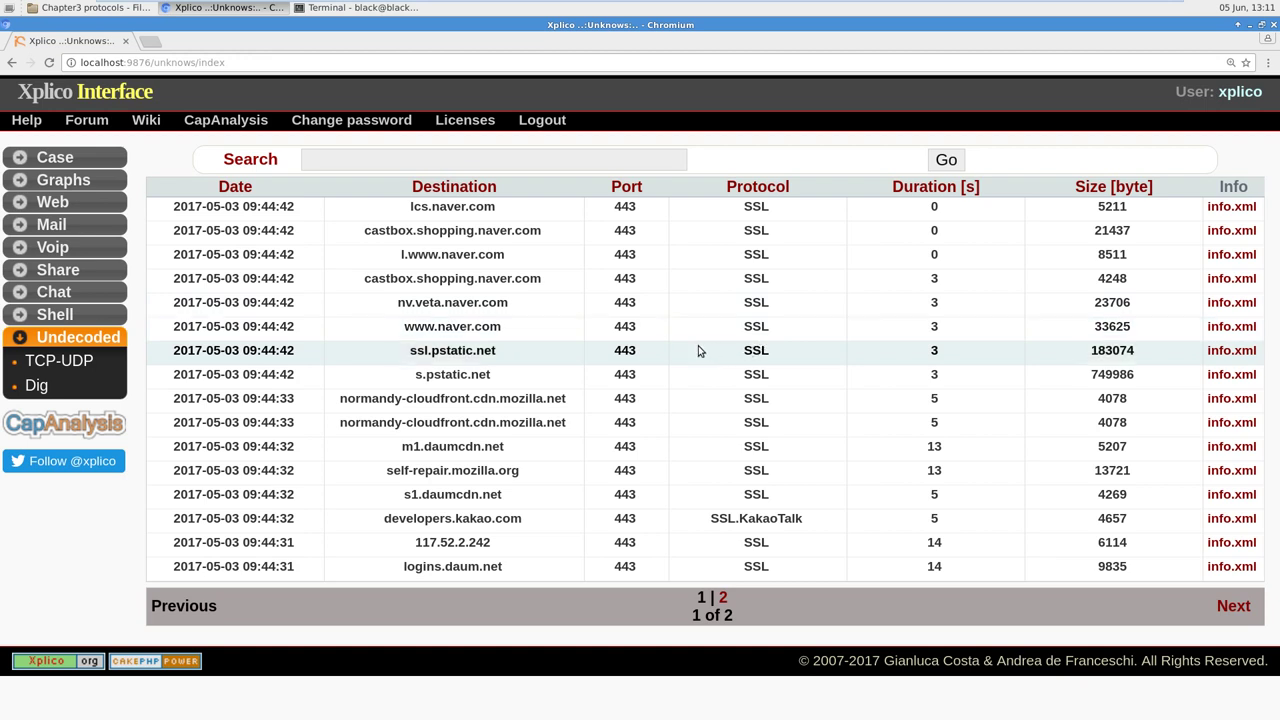
pyautogui.click(722, 597)
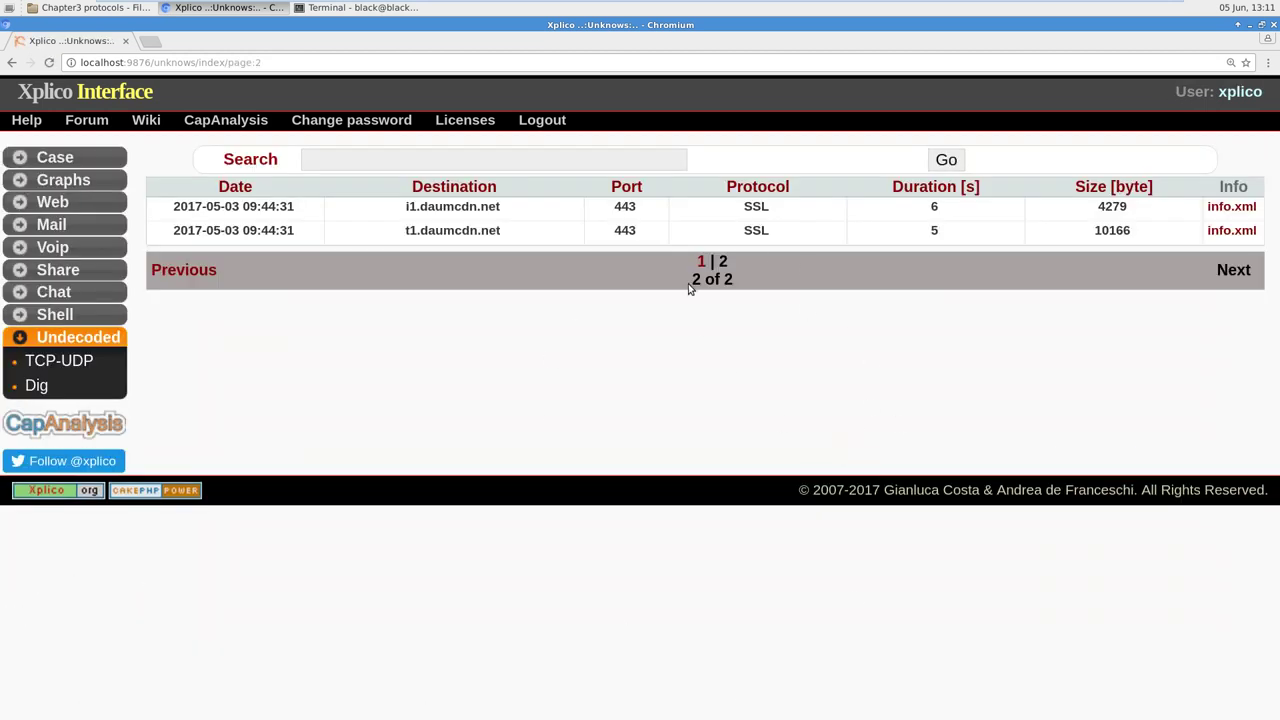
pyautogui.click(703, 261)
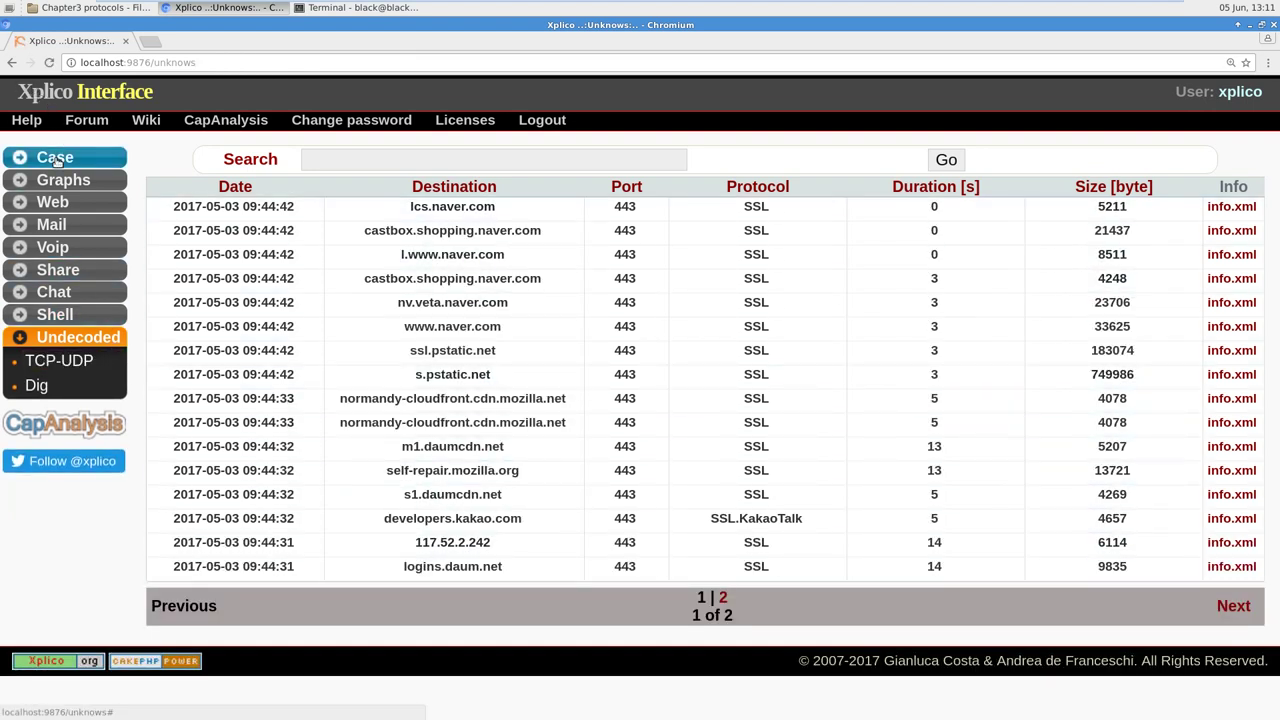
pyautogui.click(366, 165)
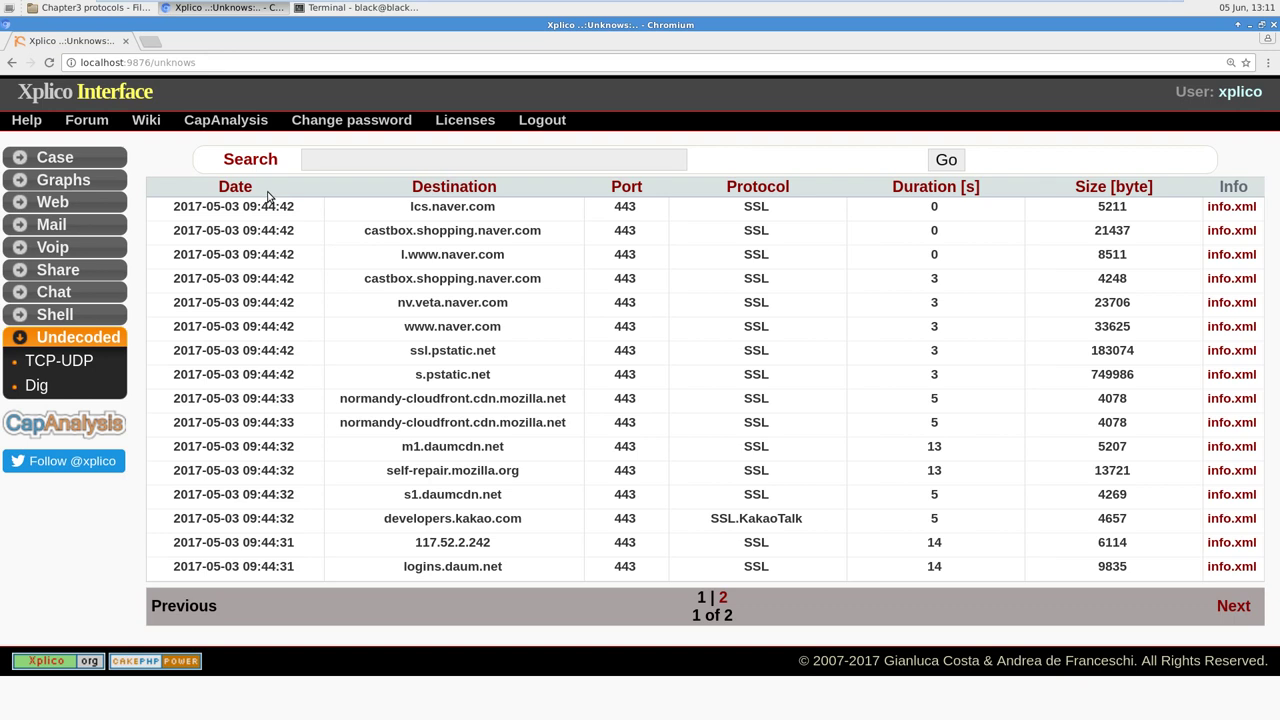
pyautogui.hotkey('ctrl', 'f')
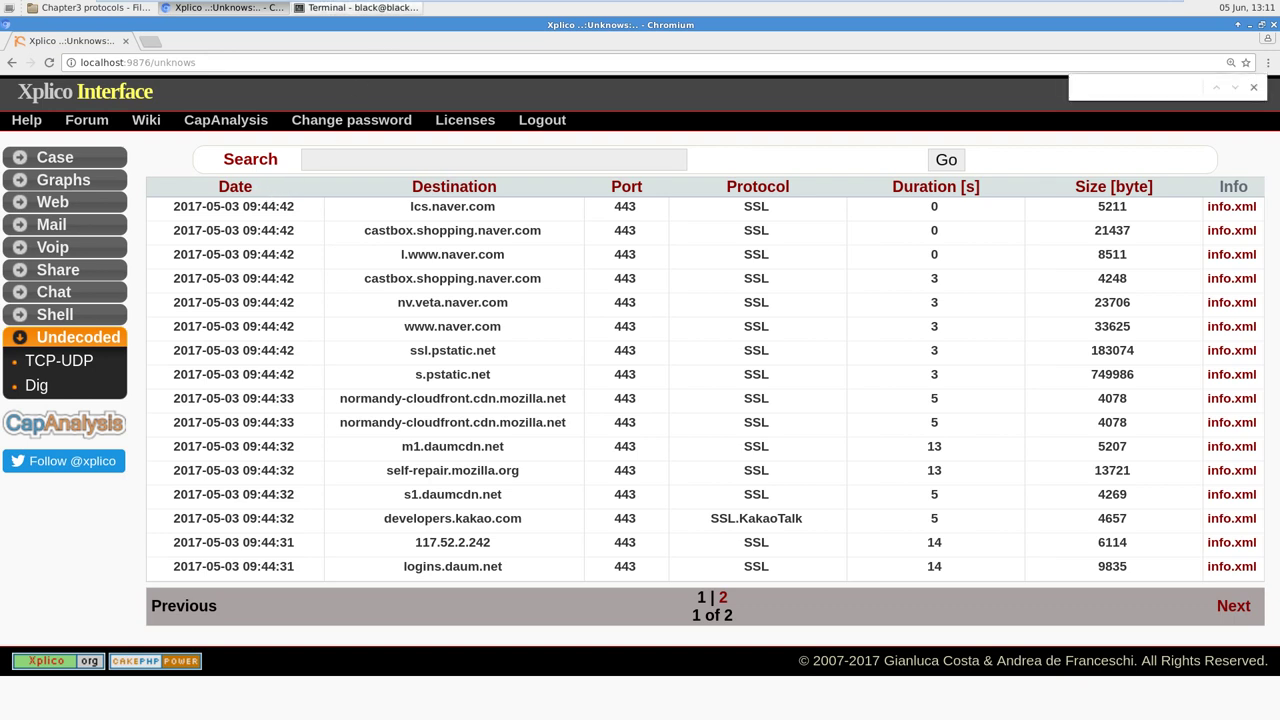